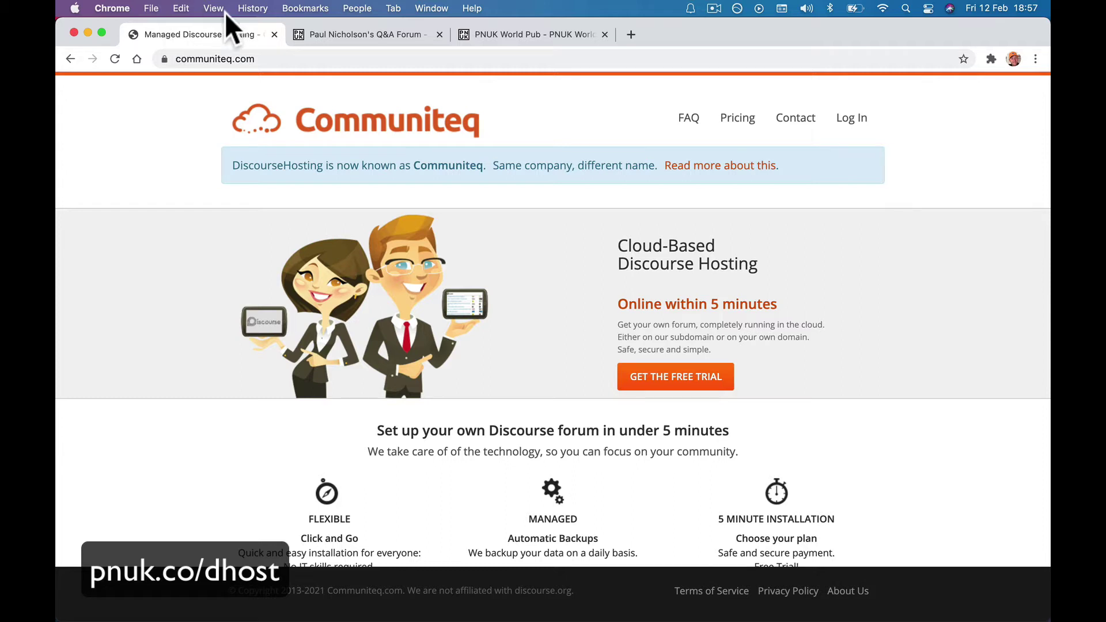
Show the example Q&A forum and the PNUK World Pub forum, then return to the Communiteq home page.
left_click(329, 34)
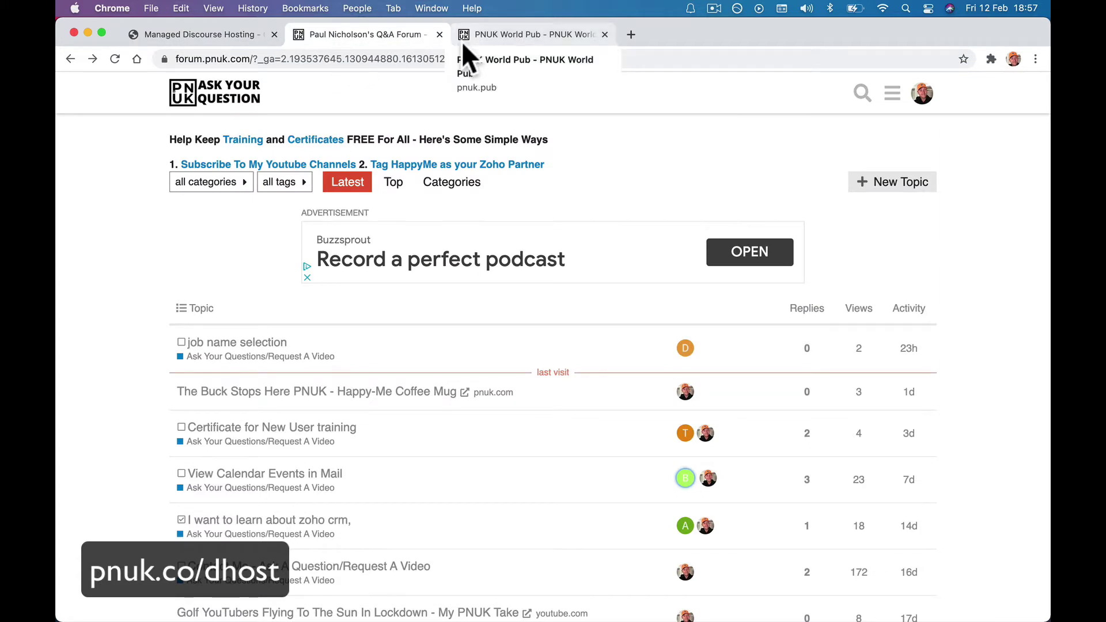
left_click(505, 36)
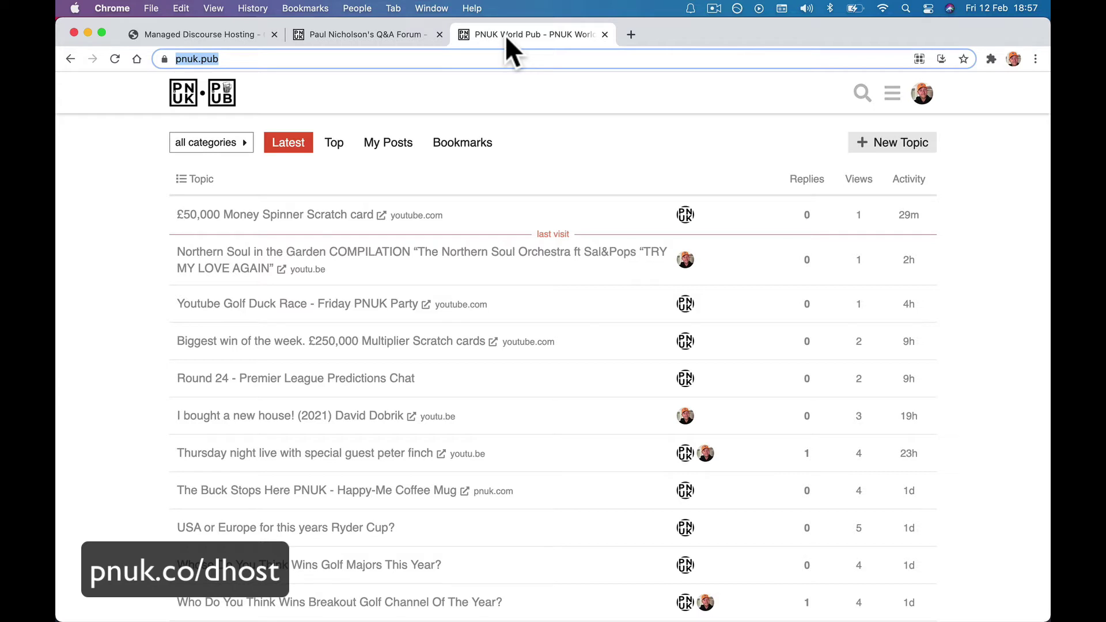
left_click(212, 33)
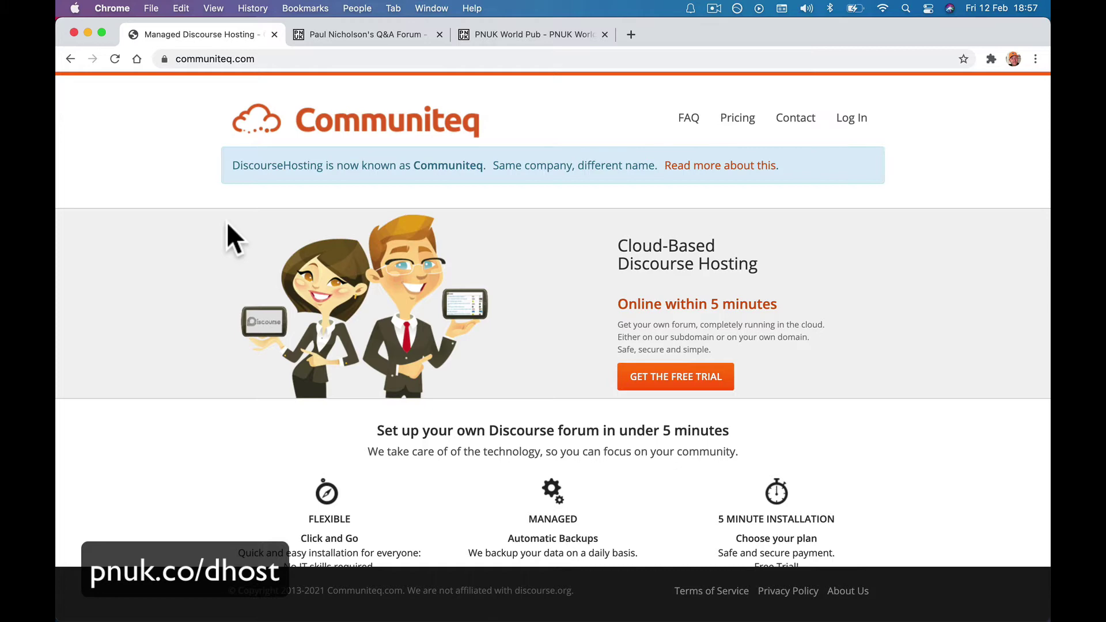
On the pricing page, highlight the Basic plan's 10GB storage, 250k monthly pageviews and plugins allowance.
left_click(737, 118)
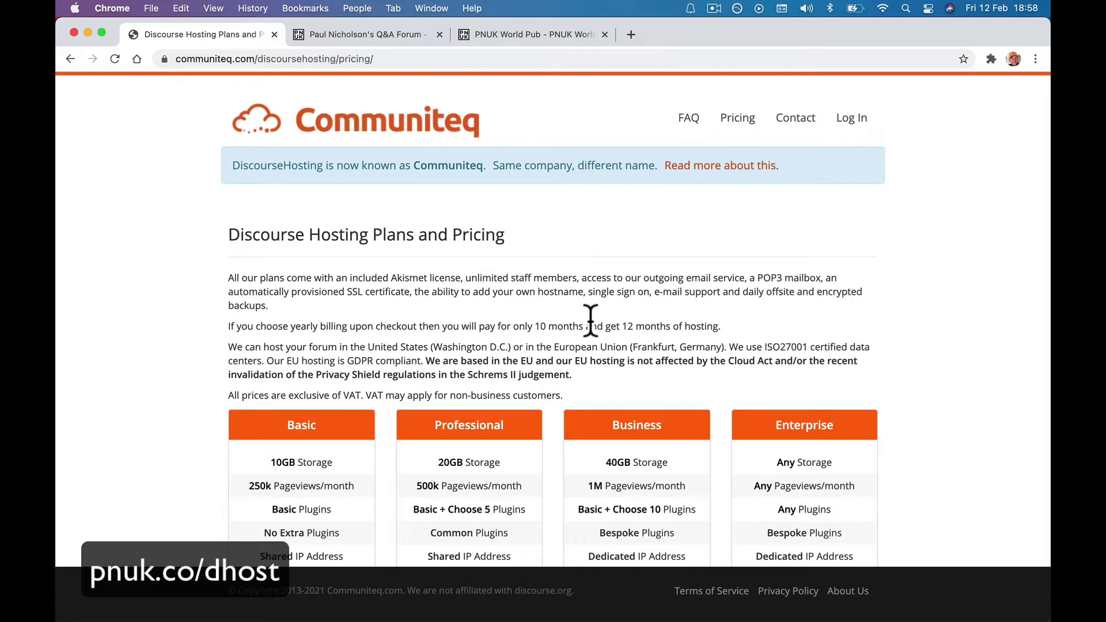
scroll(590, 320, "down", 5)
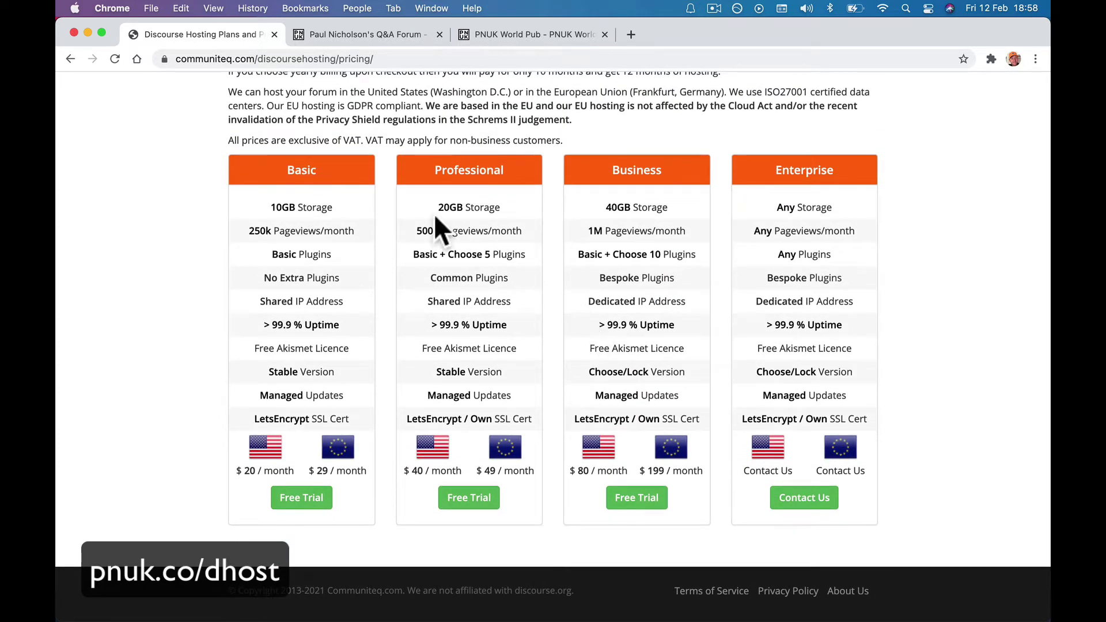
left_click_drag(267, 204, 341, 210)
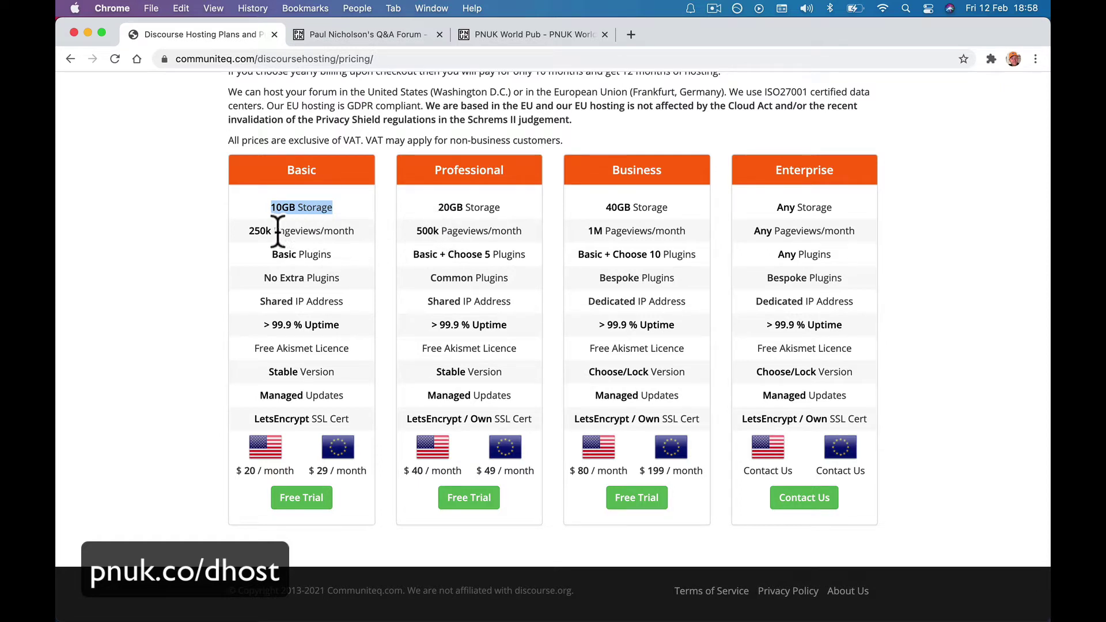
left_click_drag(247, 230, 365, 233)
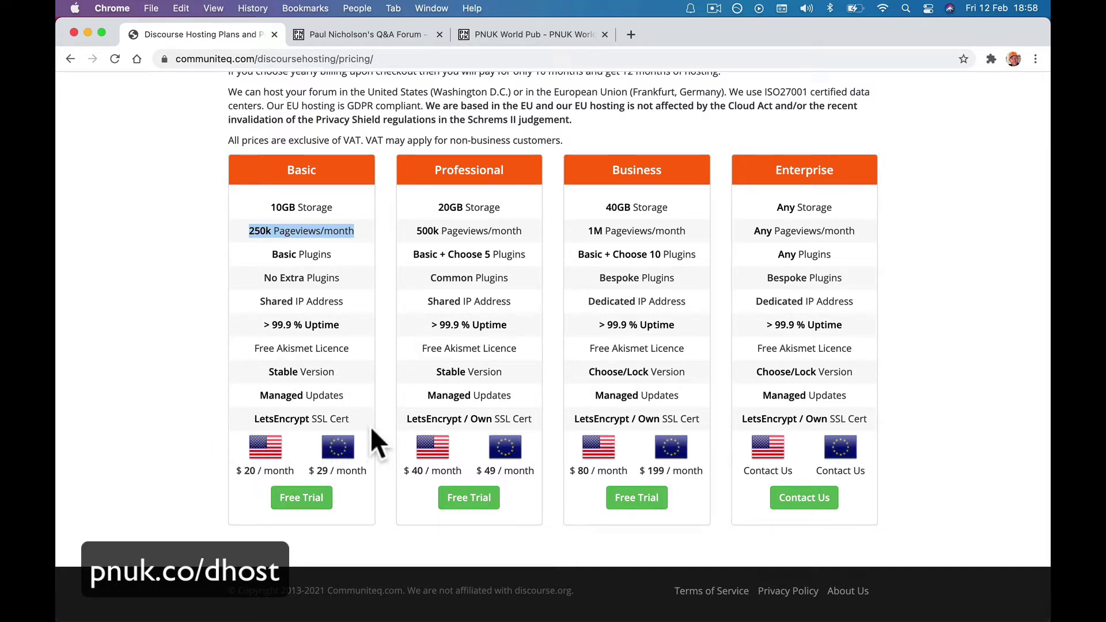
left_click(247, 497)
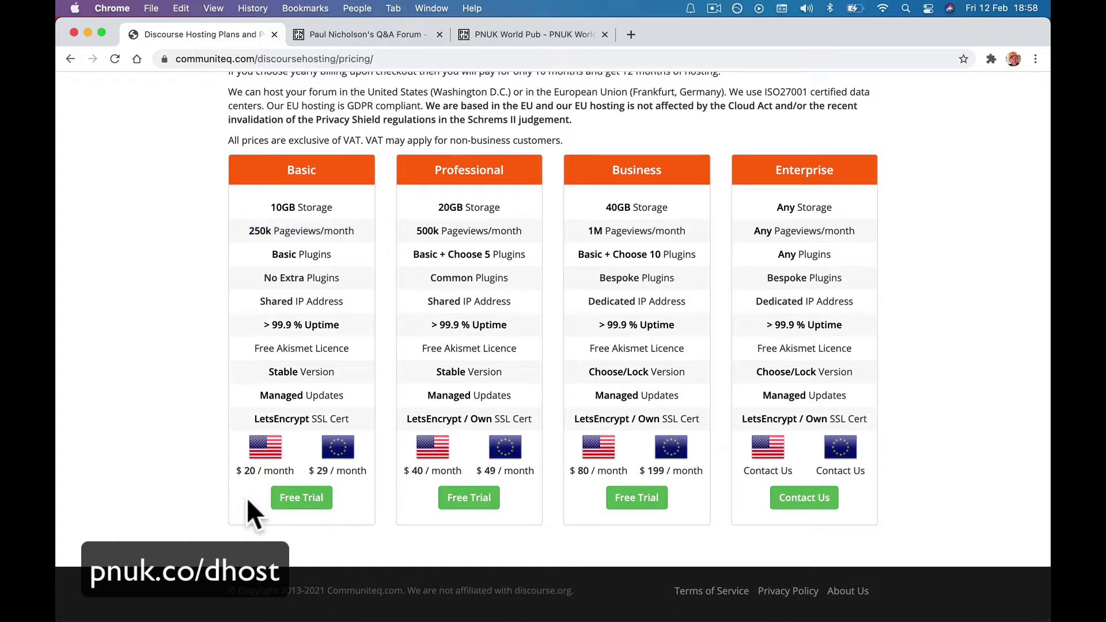
double_click(317, 254)
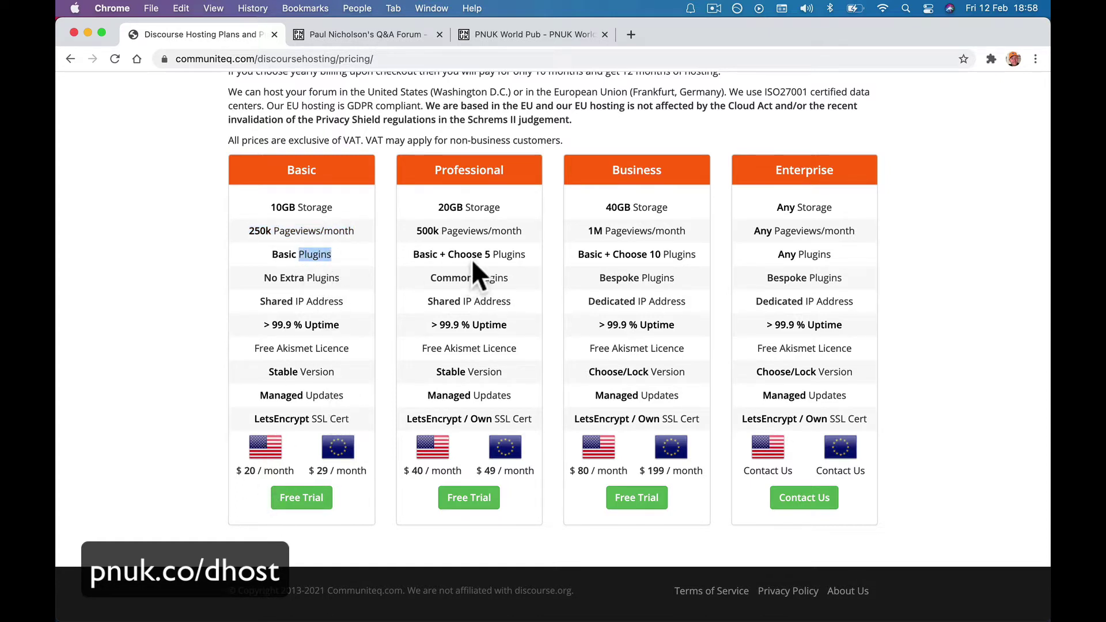
left_click(498, 254)
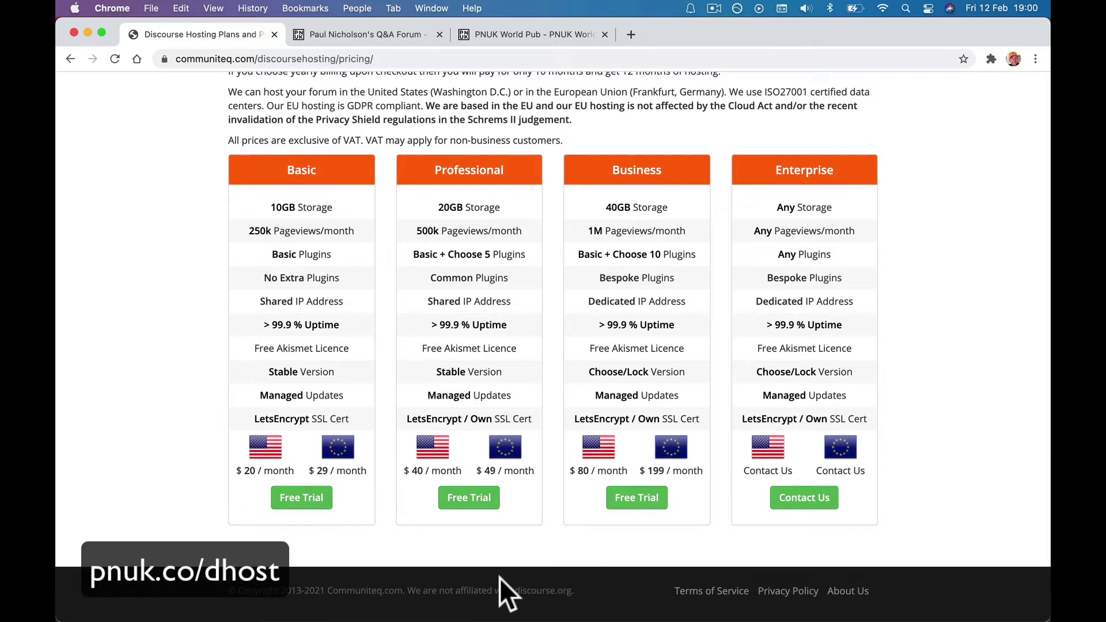
Visit pnuk.co/dhost and start the Basic plan's Free Trial from the pricing table.
left_click(441, 59)
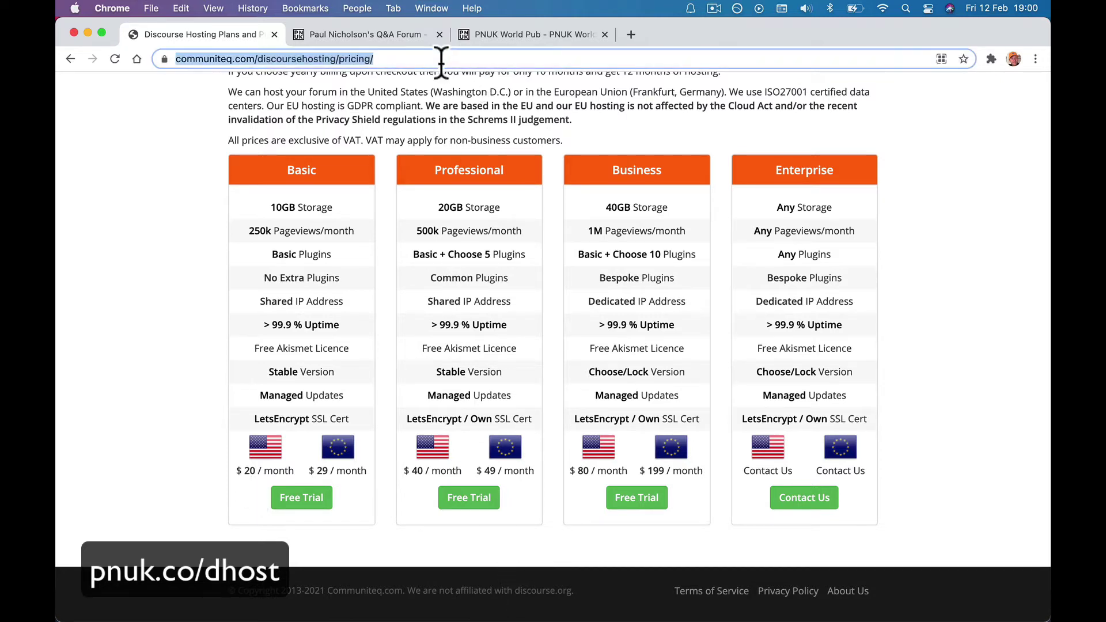
type("pnuk.co//")
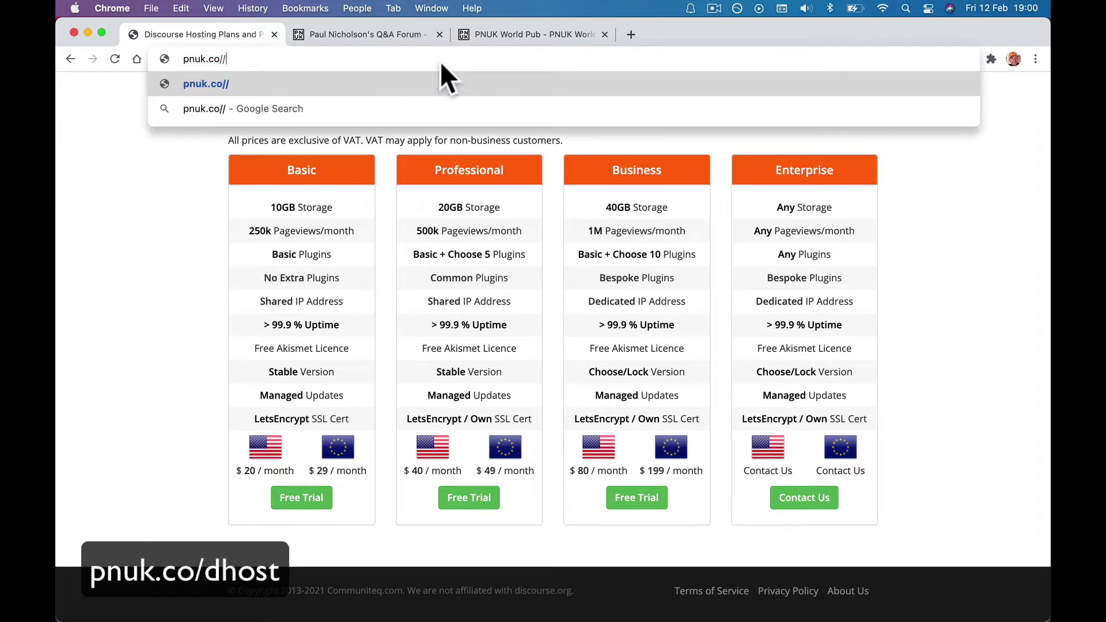
key("BackSpace")
type("d")
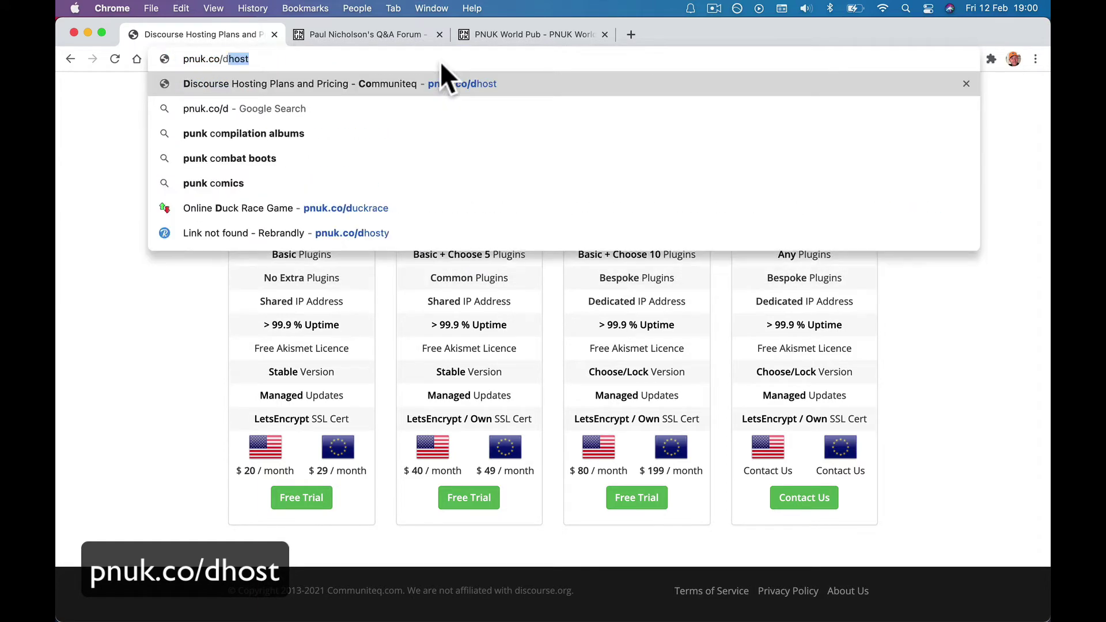
type("host")
key("Return")
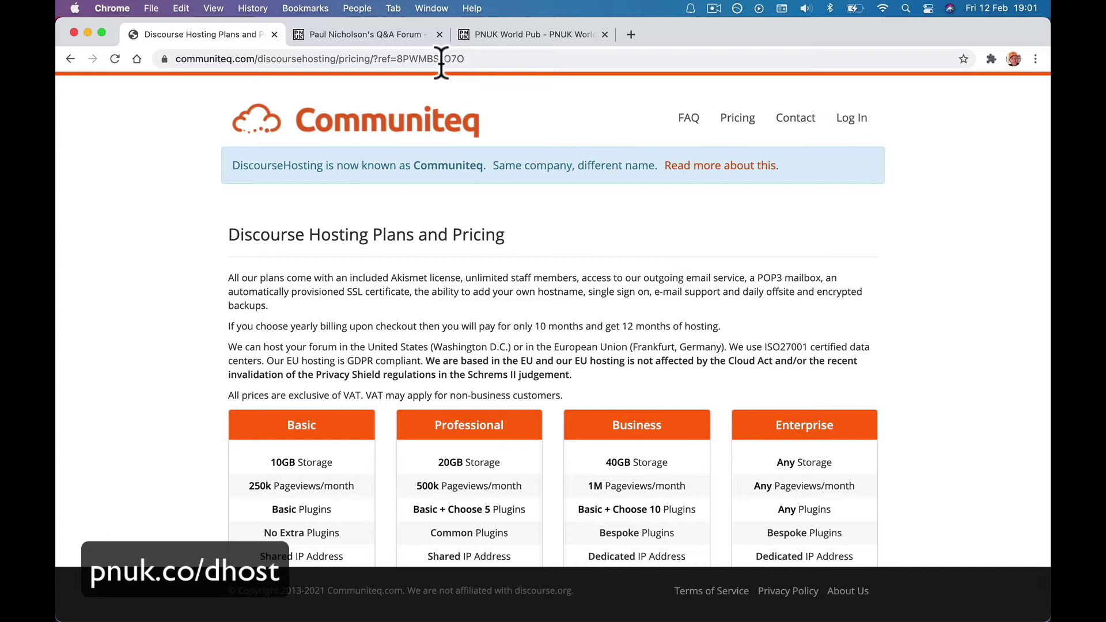
scroll(403, 164, "down", 5)
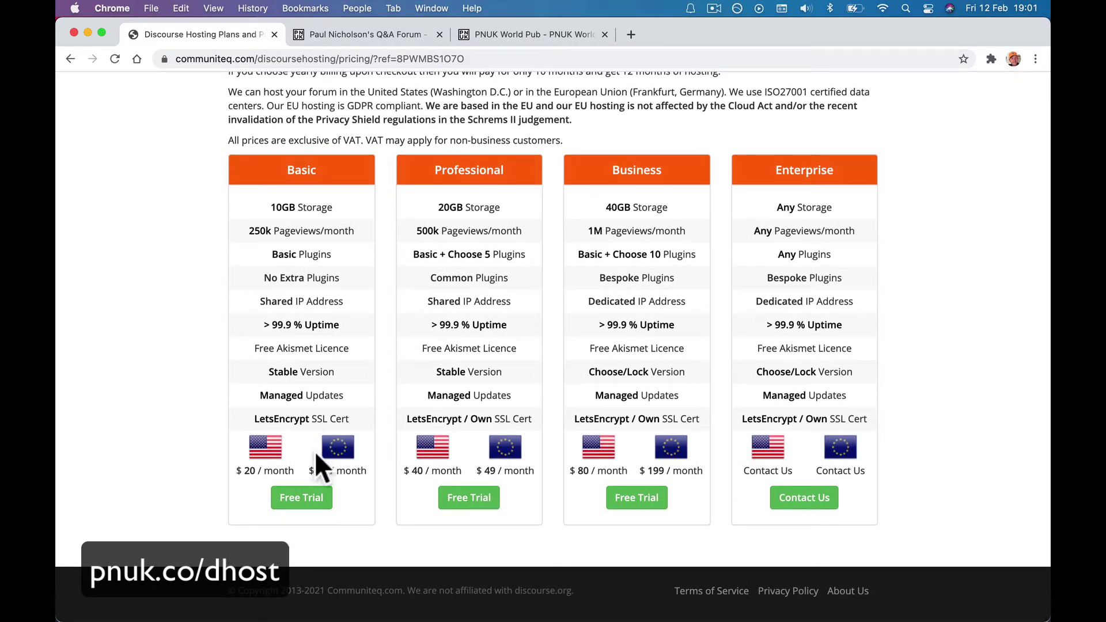
left_click(307, 501)
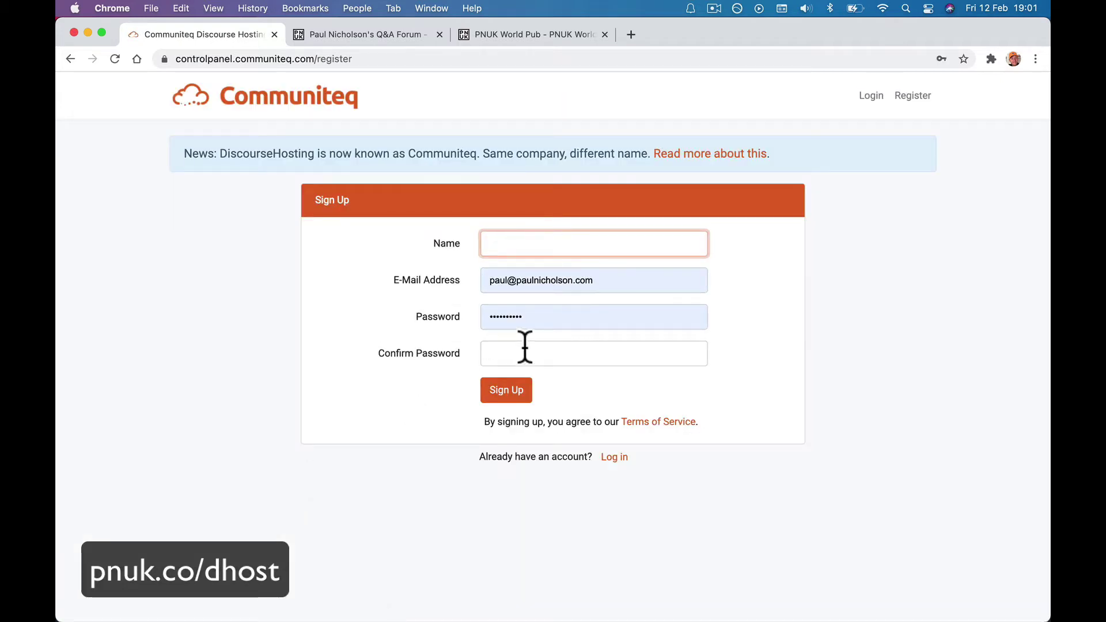
Enter the full name, correct the autofilled e-mail, confirm with the saved password and sign up.
triple_click(541, 278)
left_click(537, 242)
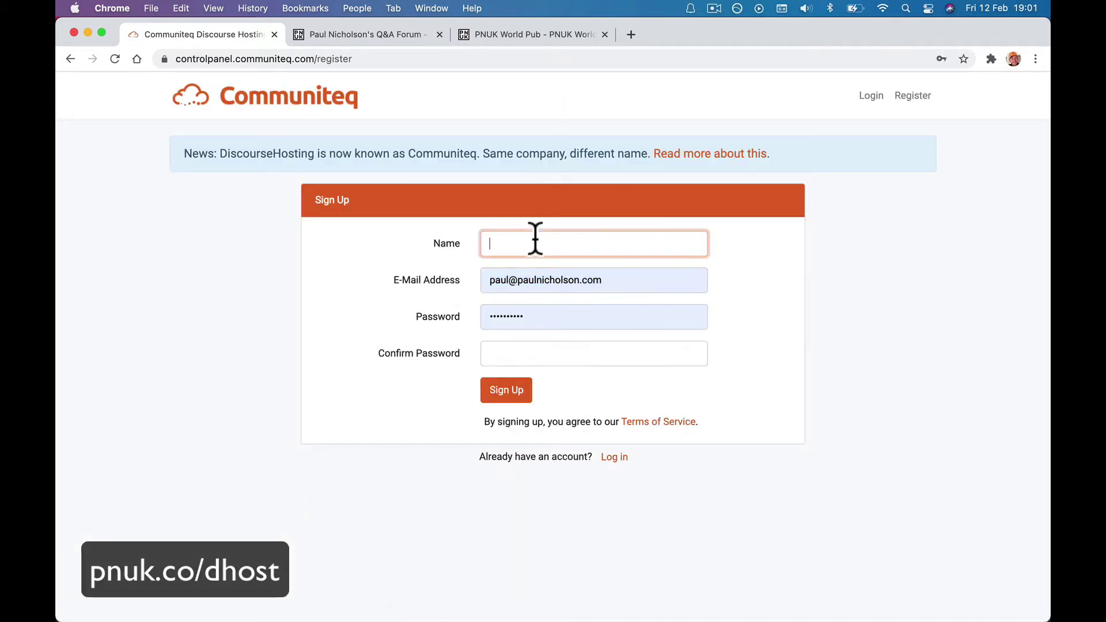
type("Paul Nichi")
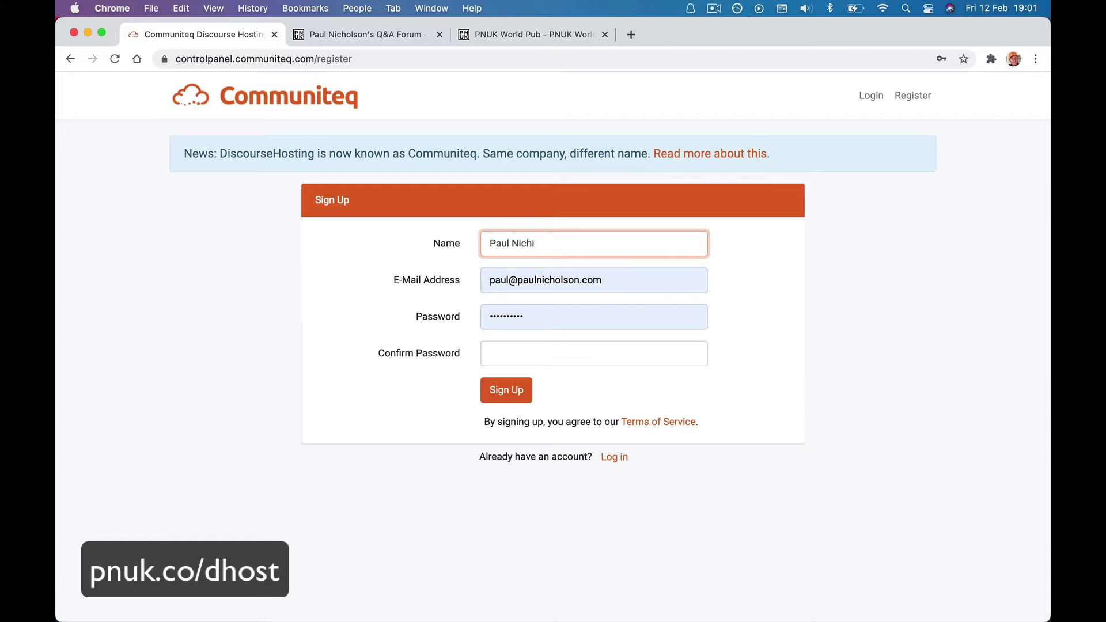
type("olson")
key("Tab")
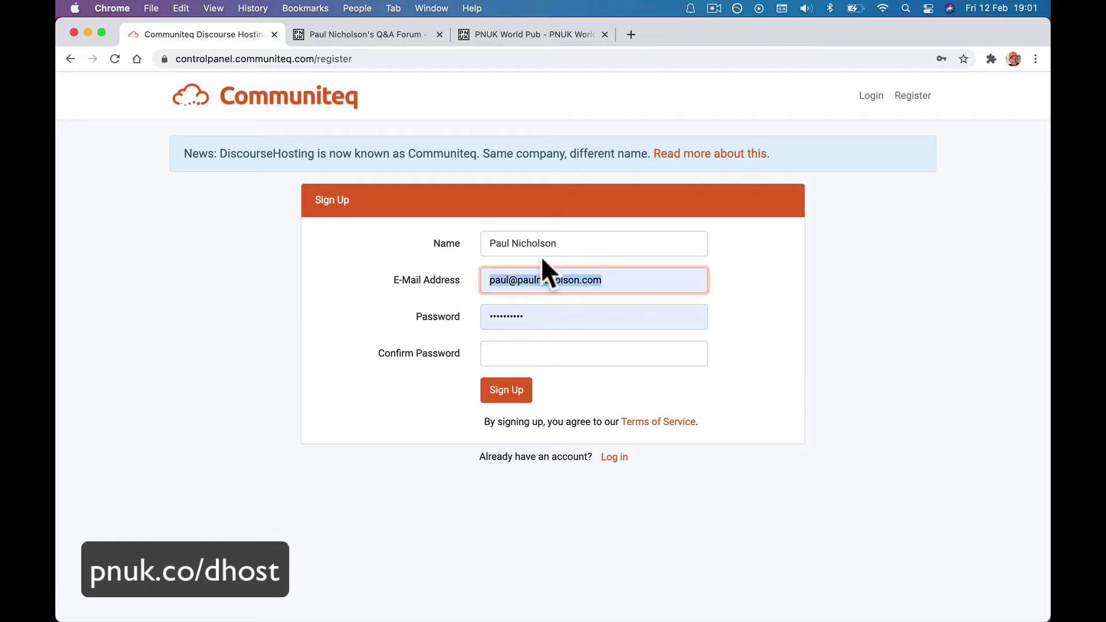
left_click(508, 280)
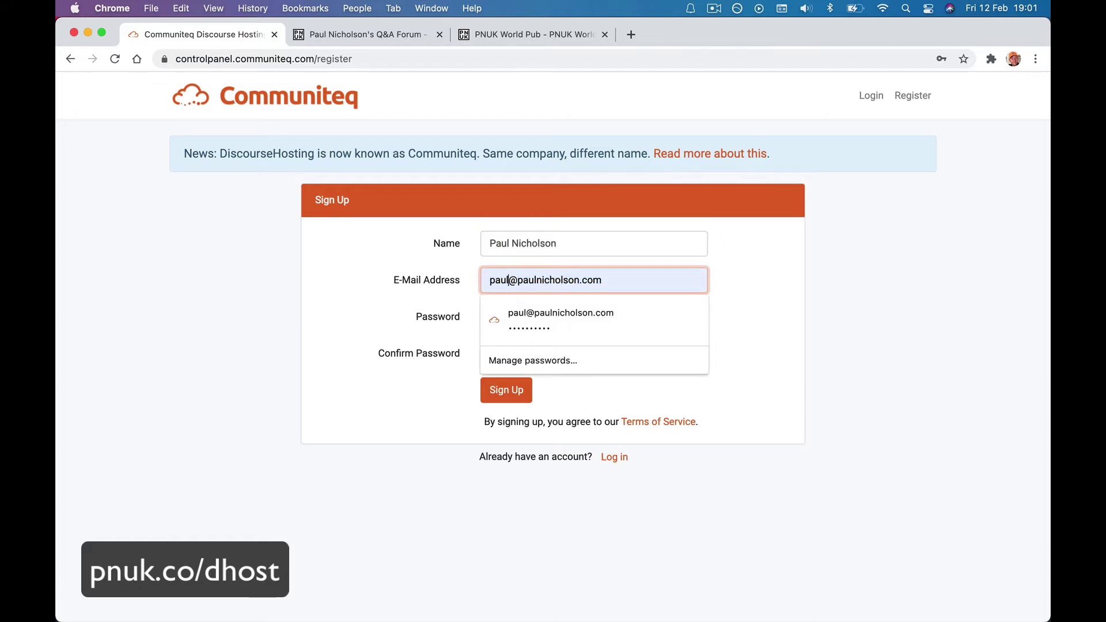
type("n")
key("Tab")
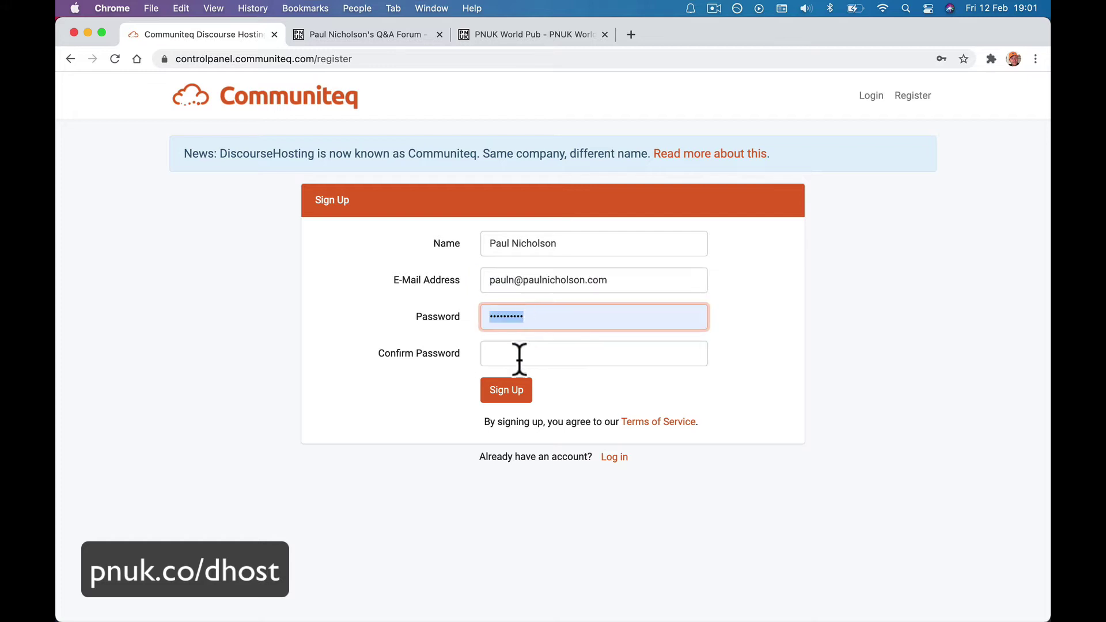
left_click(507, 353)
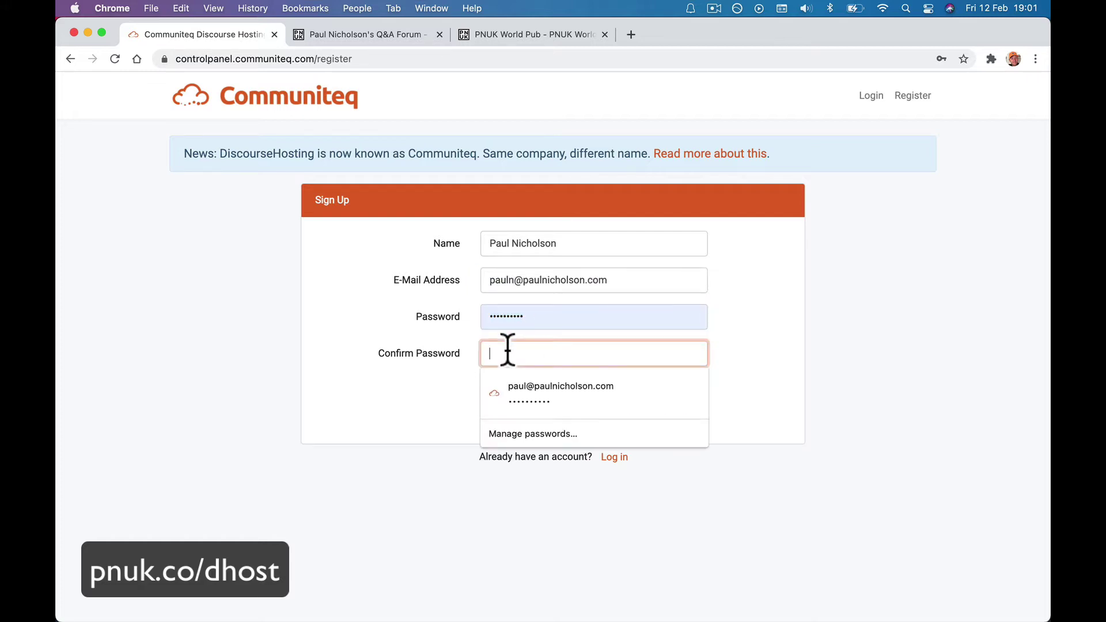
left_click(527, 382)
left_click(527, 387)
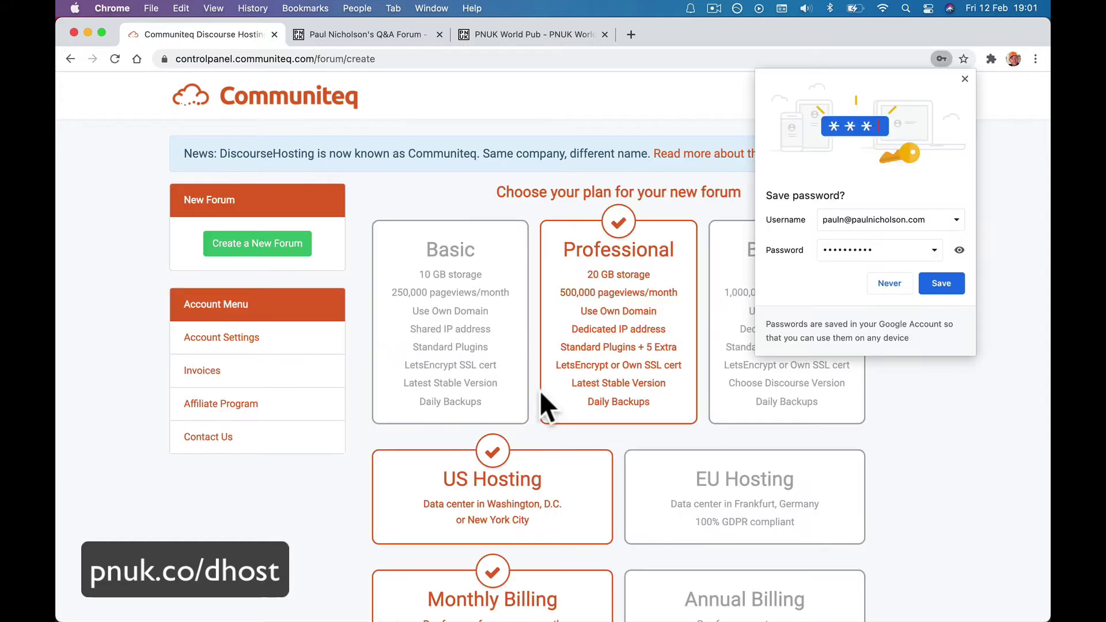
Save the password, choose Basic with EU (Frankfurt) hosting and monthly billing, and start the free-trial checkout.
left_click(927, 283)
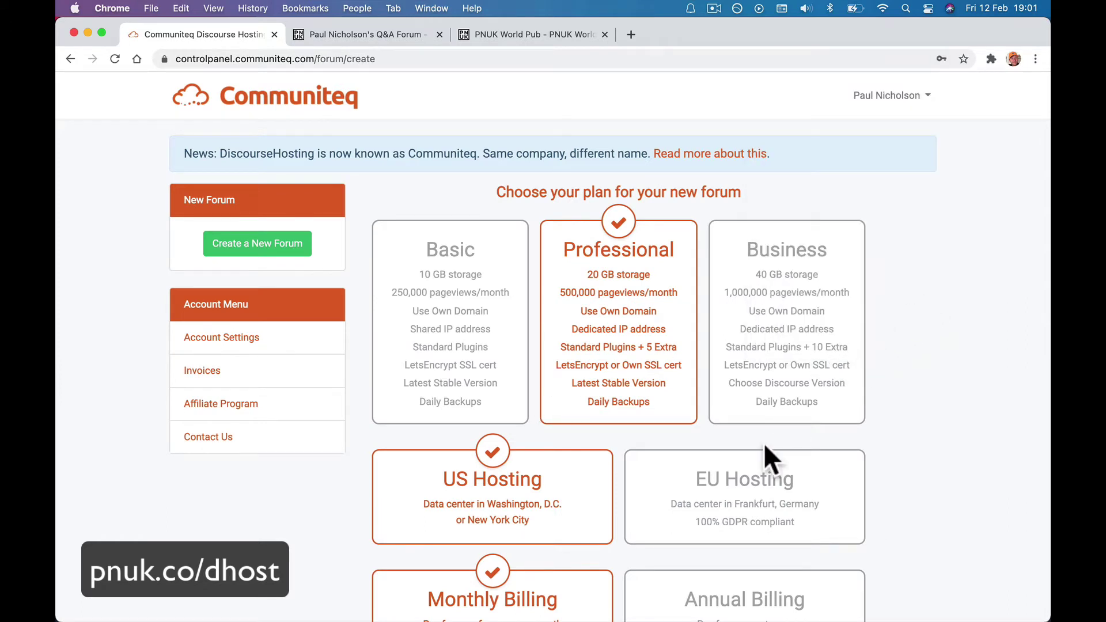
left_click(506, 362)
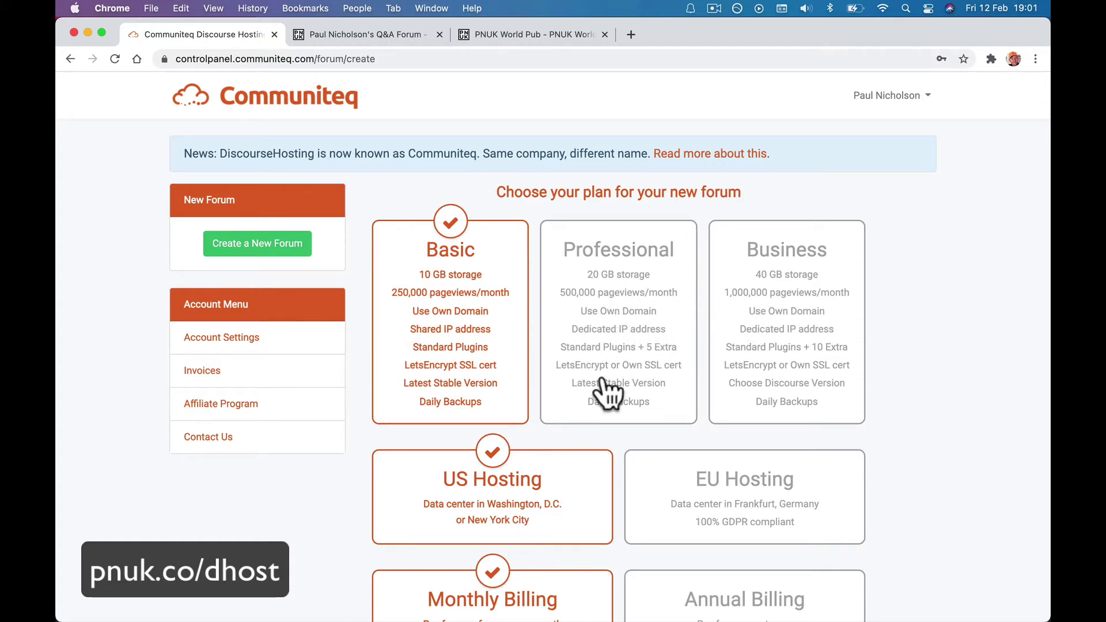
scroll(609, 394, "down", 2)
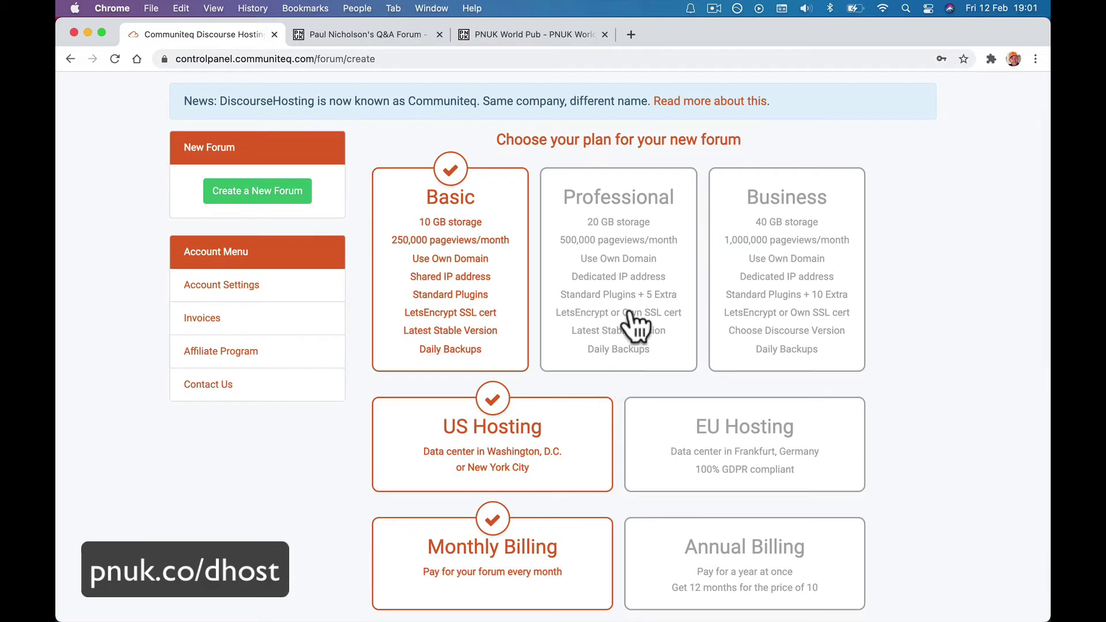
scroll(634, 320, "down", 2)
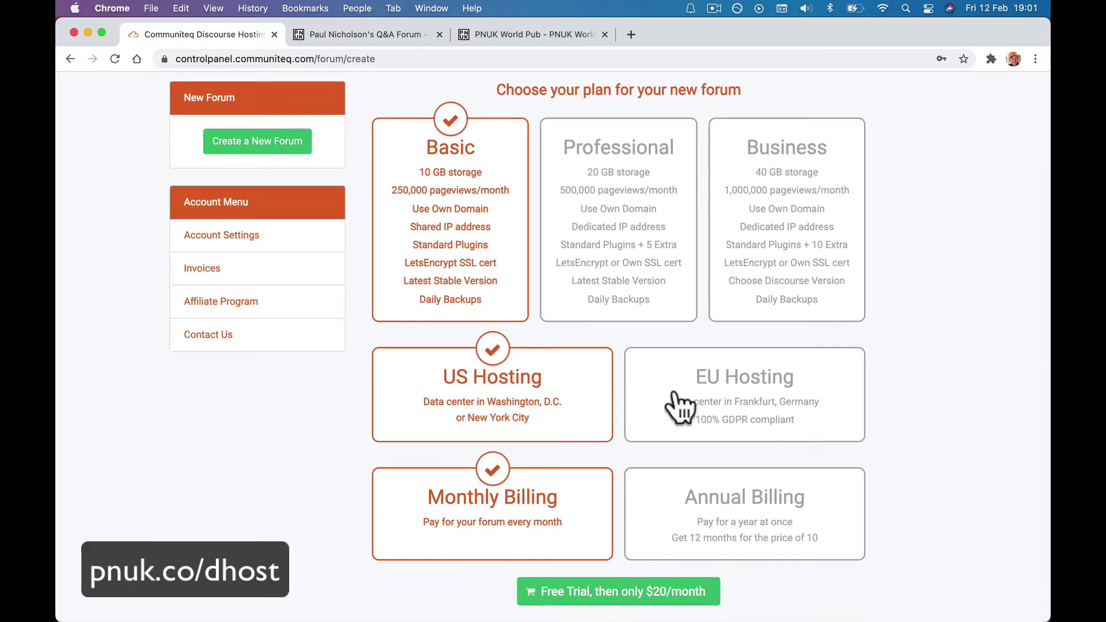
left_click(704, 397)
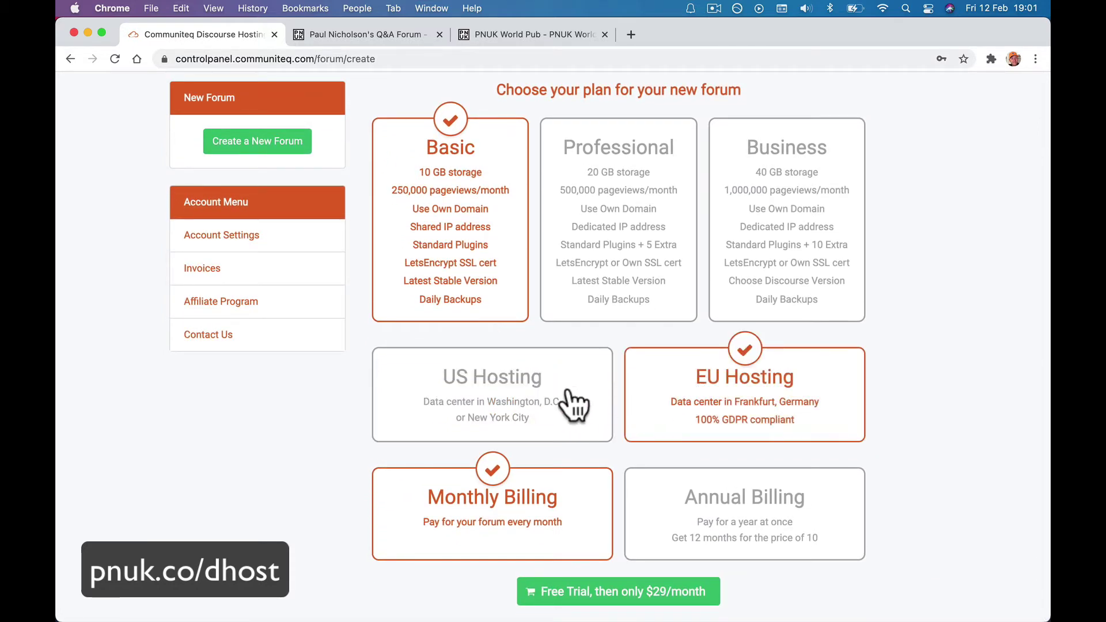
left_click(563, 403)
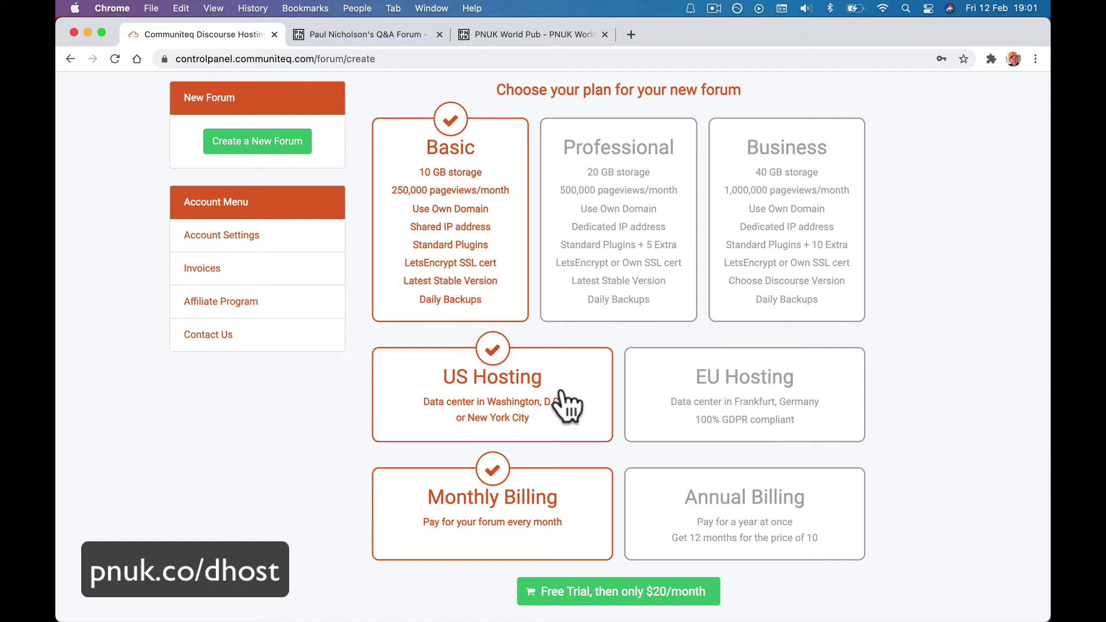
left_click(744, 398)
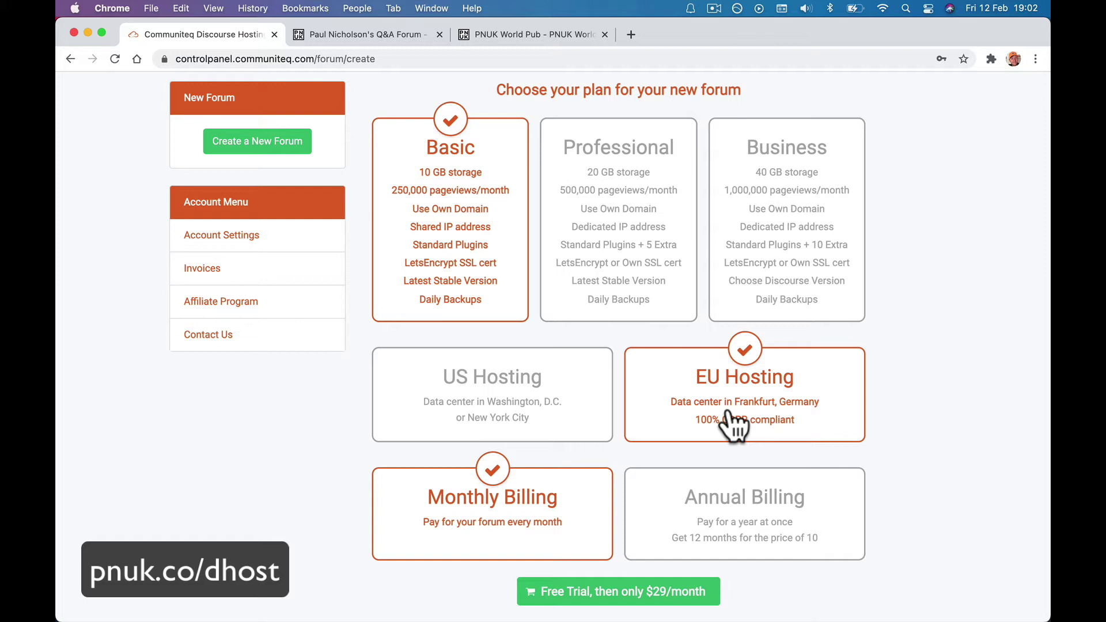
key("F1")
left_click(611, 590)
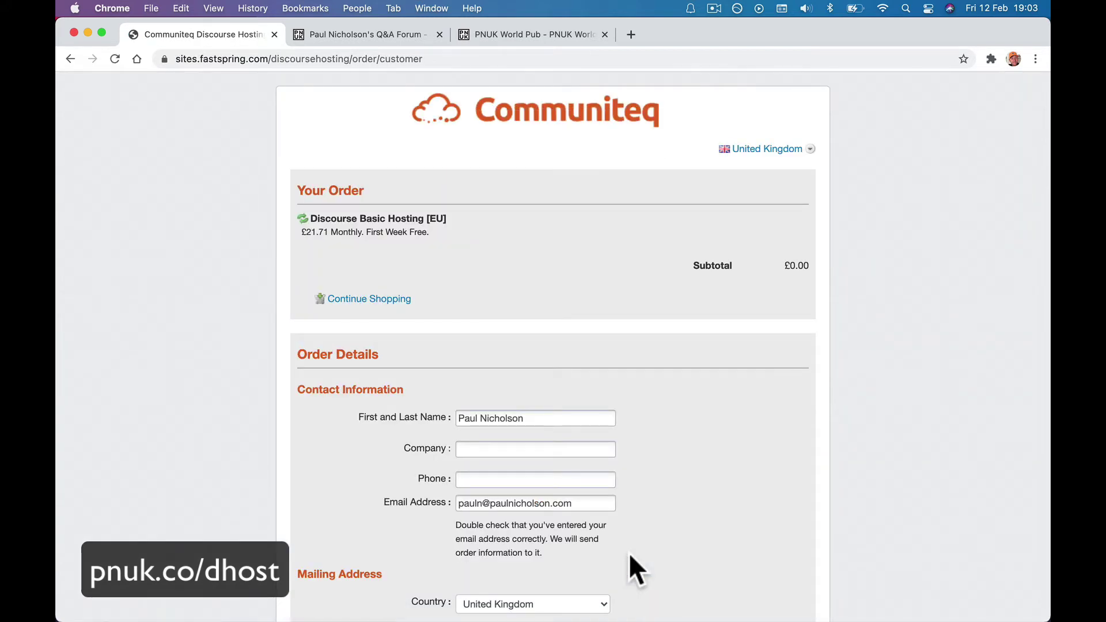
Pick a payment method, accept the terms, complete the FastSpring order and continue to forum setup.
scroll(630, 556, "down", 10)
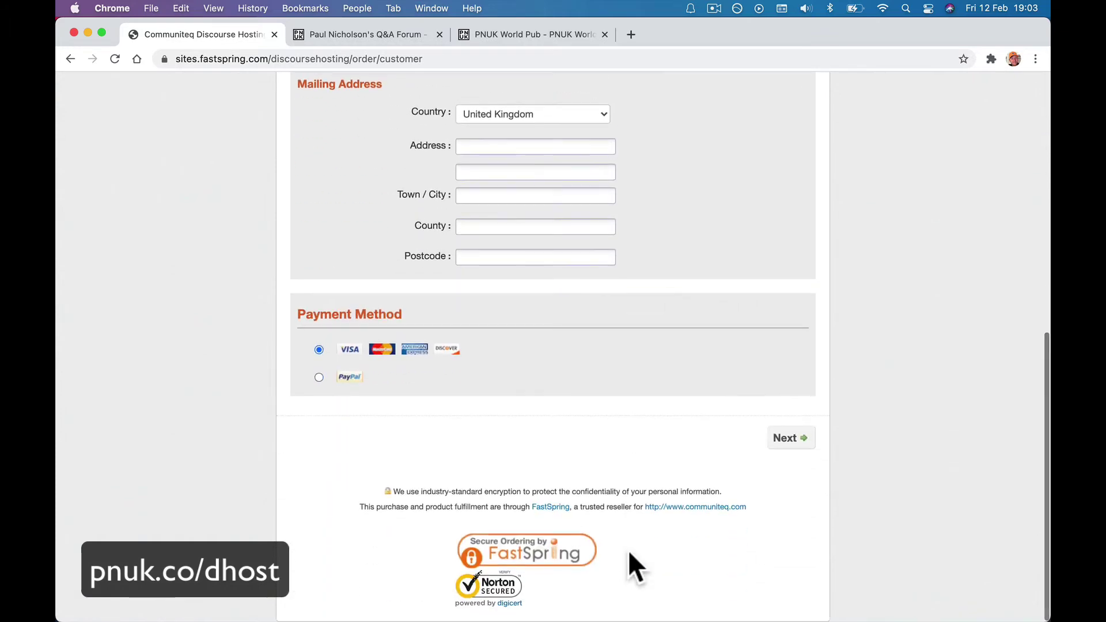
scroll(600, 418, "up", 5)
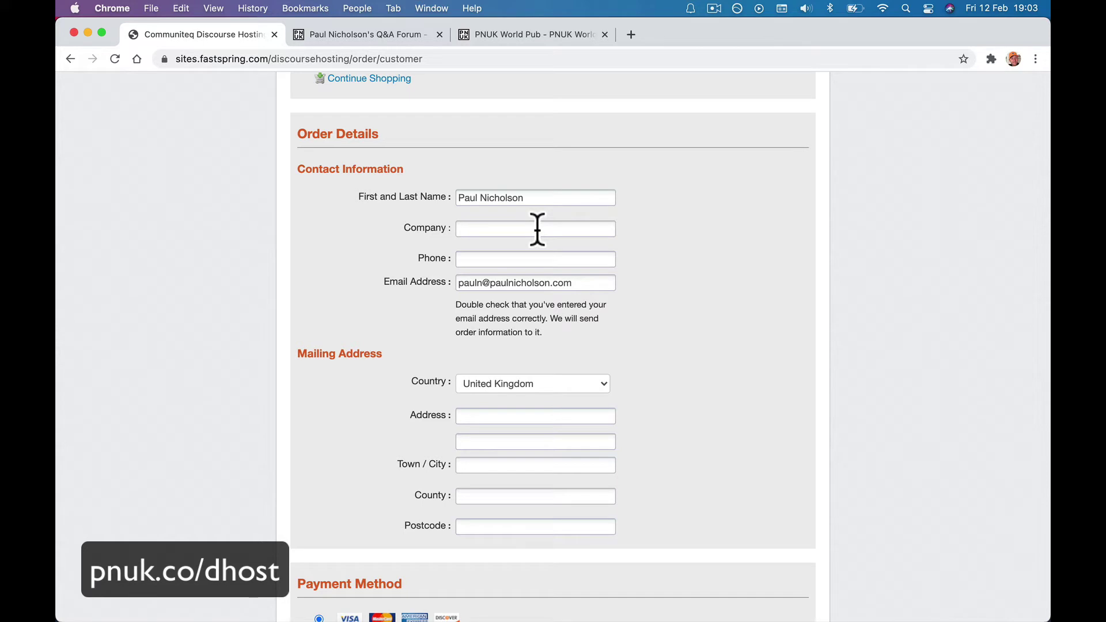
scroll(537, 229, "down", 5)
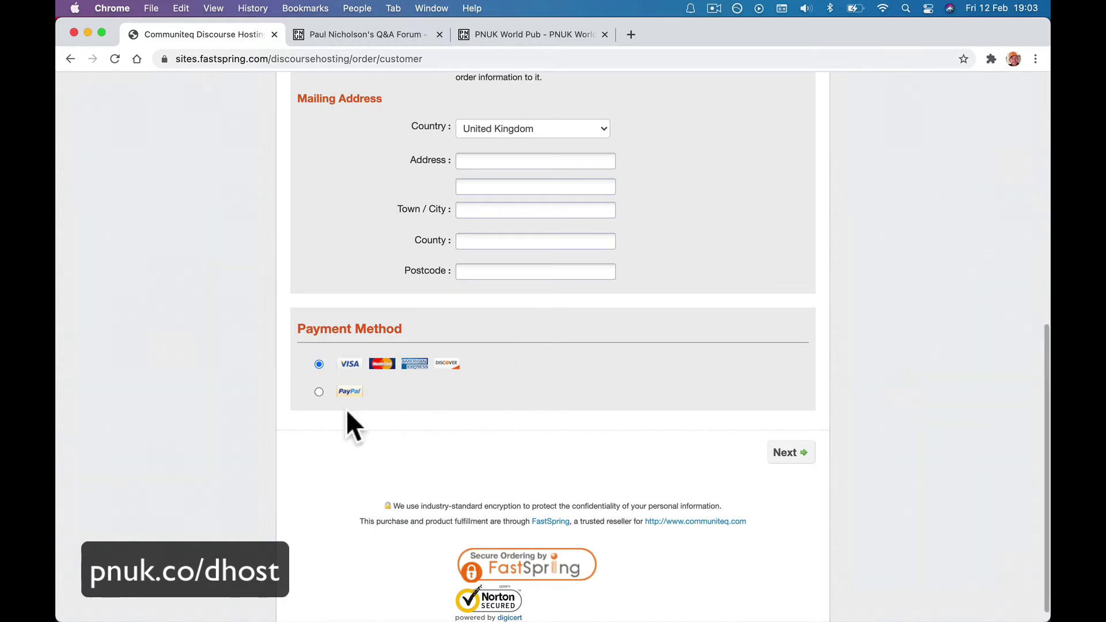
left_click(319, 392)
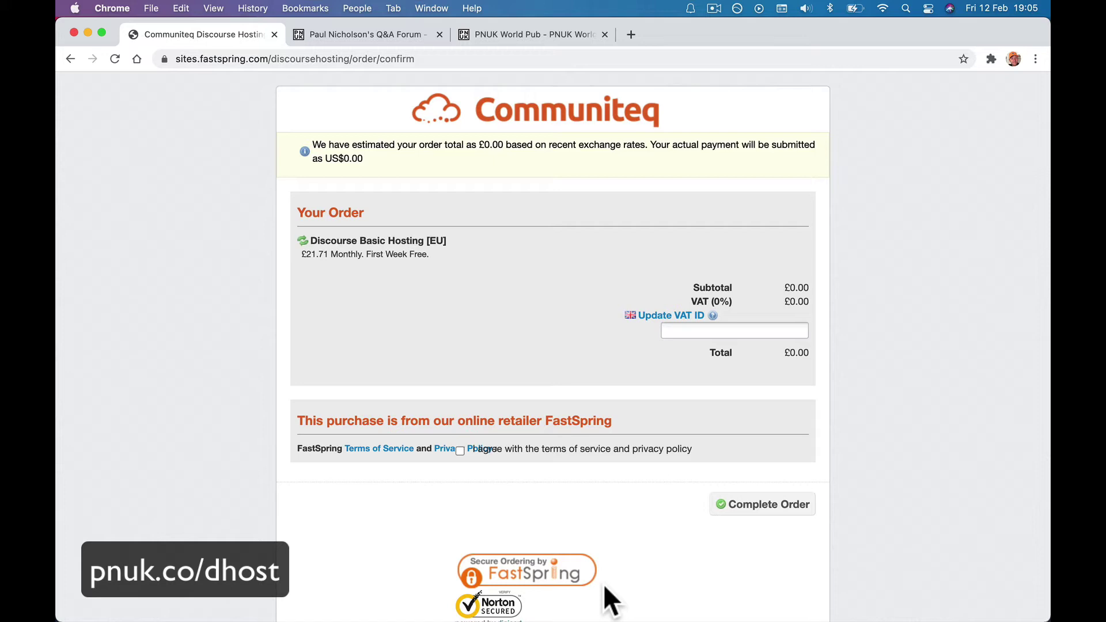
left_click(694, 330)
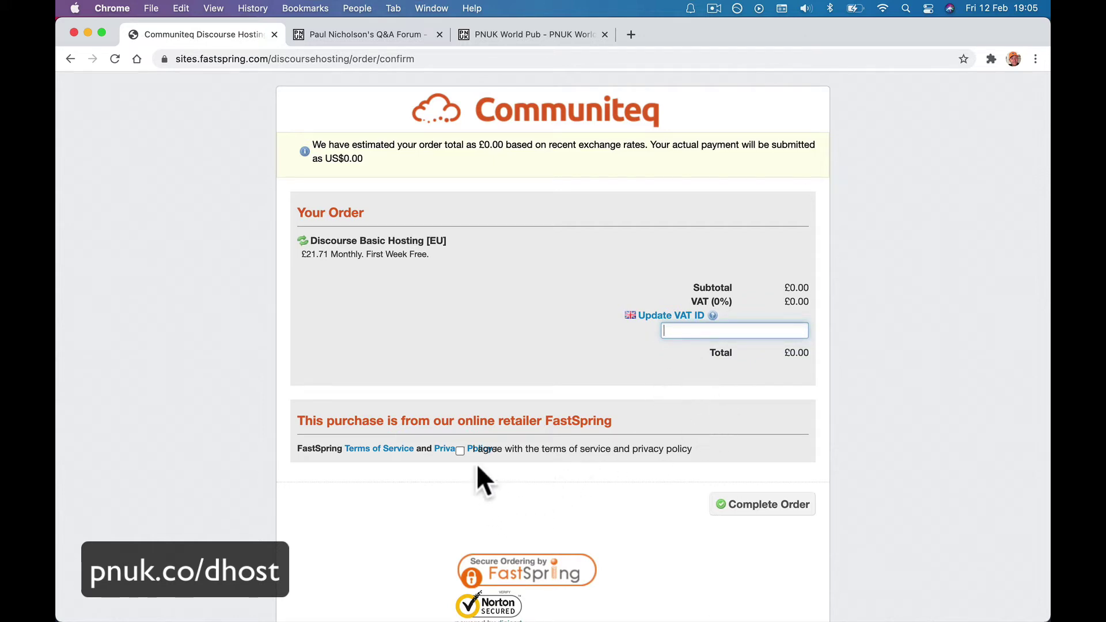
left_click(459, 450)
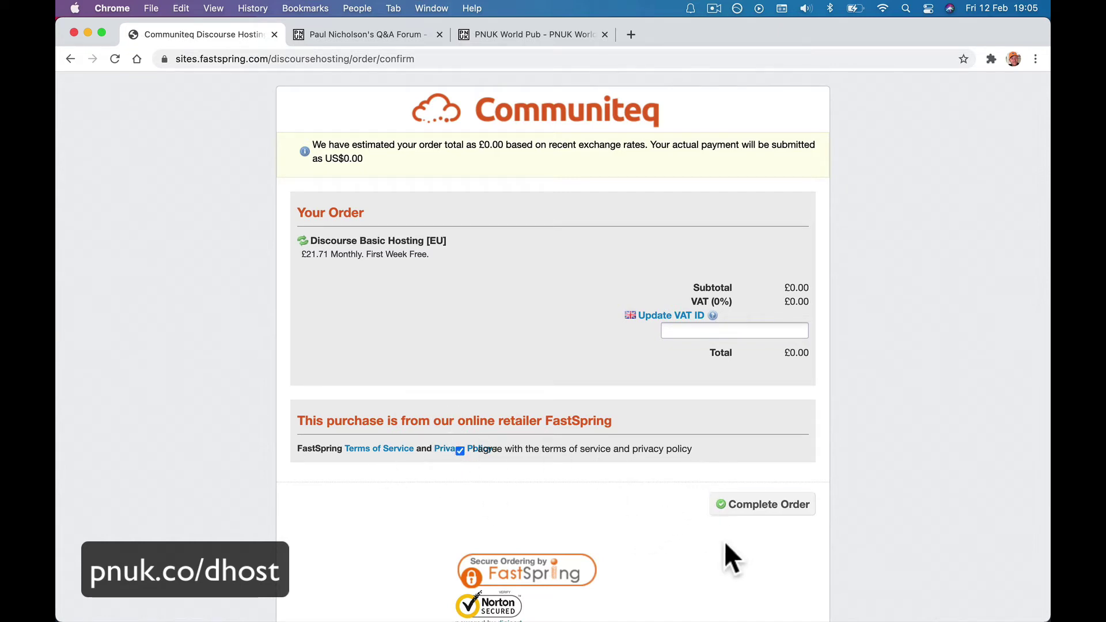
left_click(754, 508)
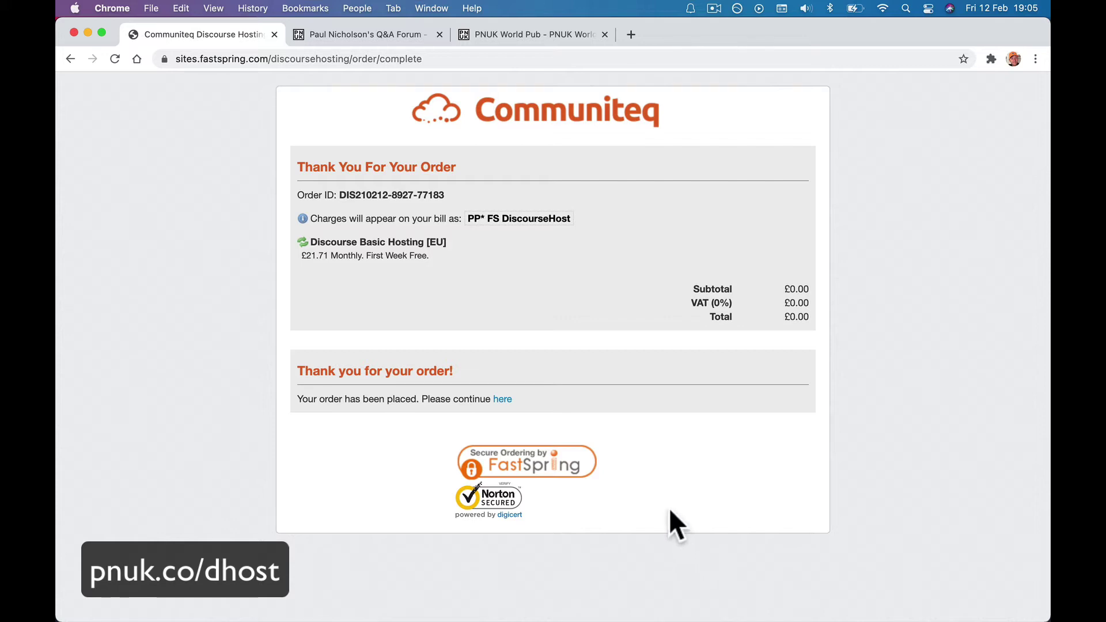
left_click(510, 397)
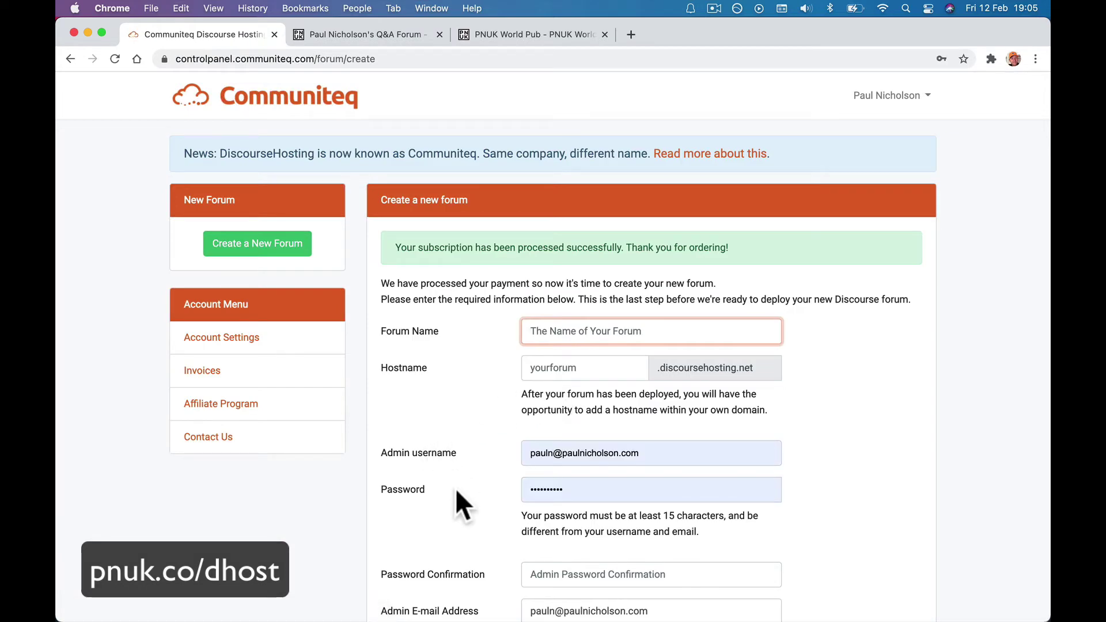
Enter the training forum's name, fixing the misspelling, and set the hostname to PNforum.
left_click(455, 489)
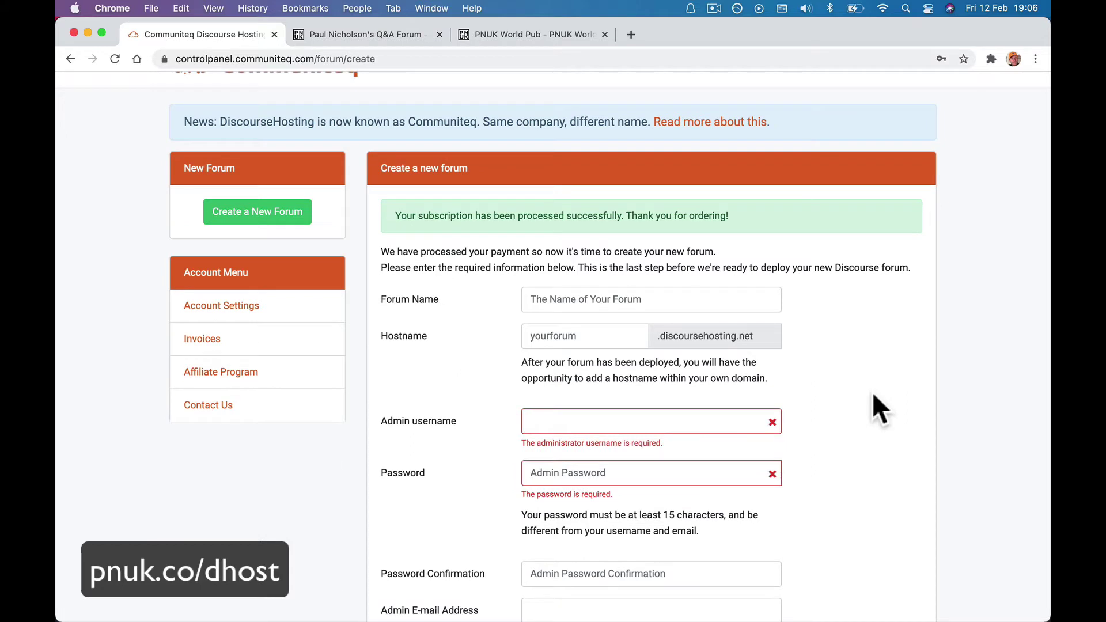
left_click(642, 308)
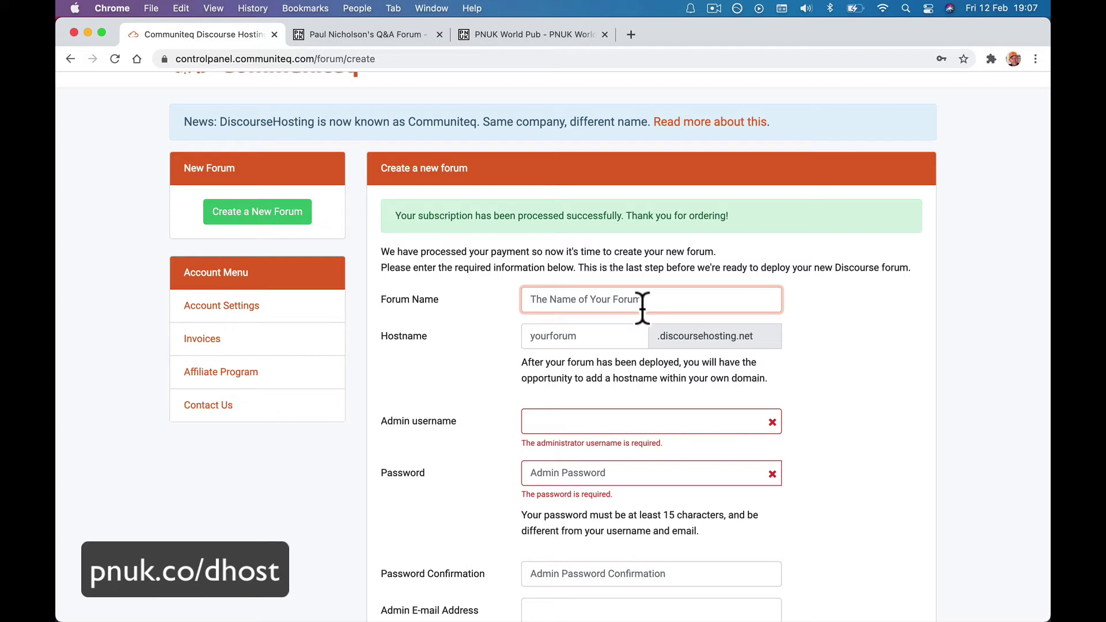
type("Paul Nicholson Traininig")
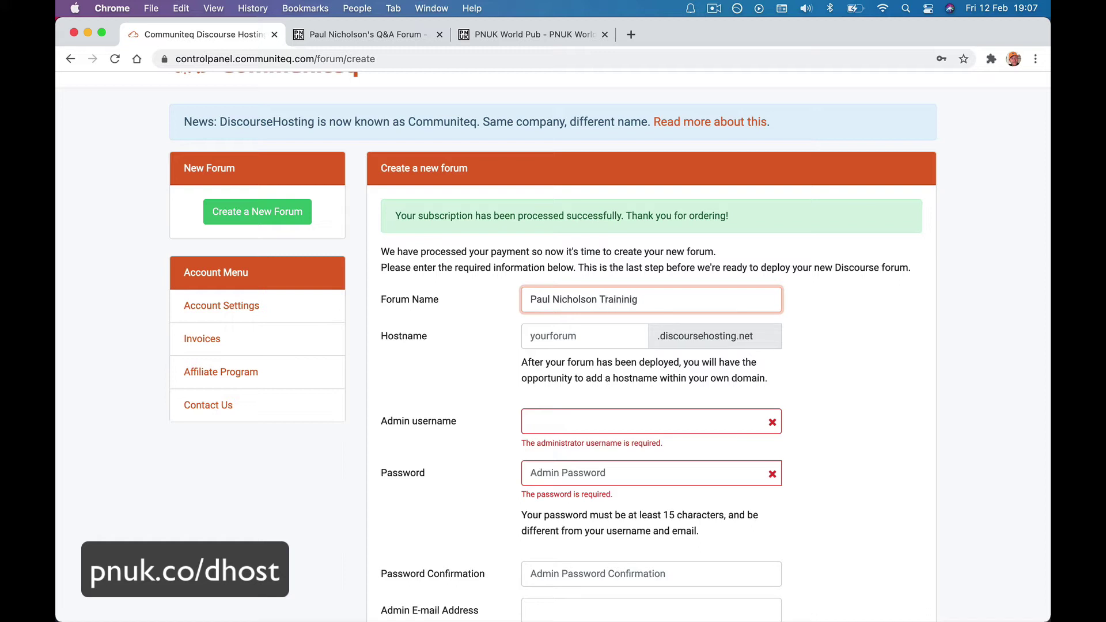
key("alt+shift+Left")
type("Training Forum")
key("Tab")
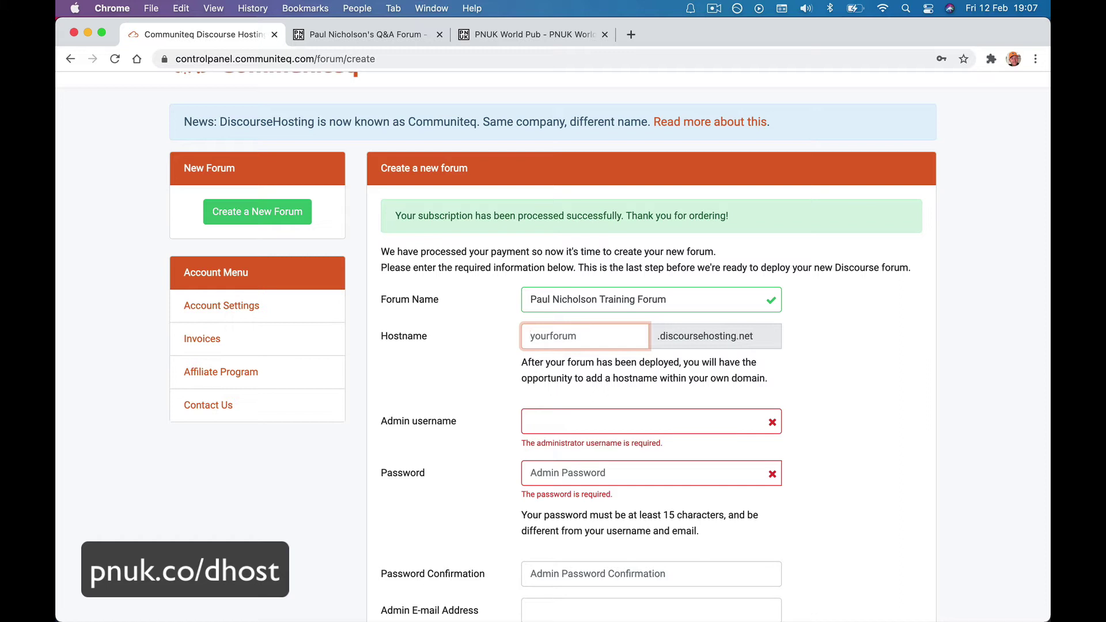
type("PNforum")
left_click(868, 347)
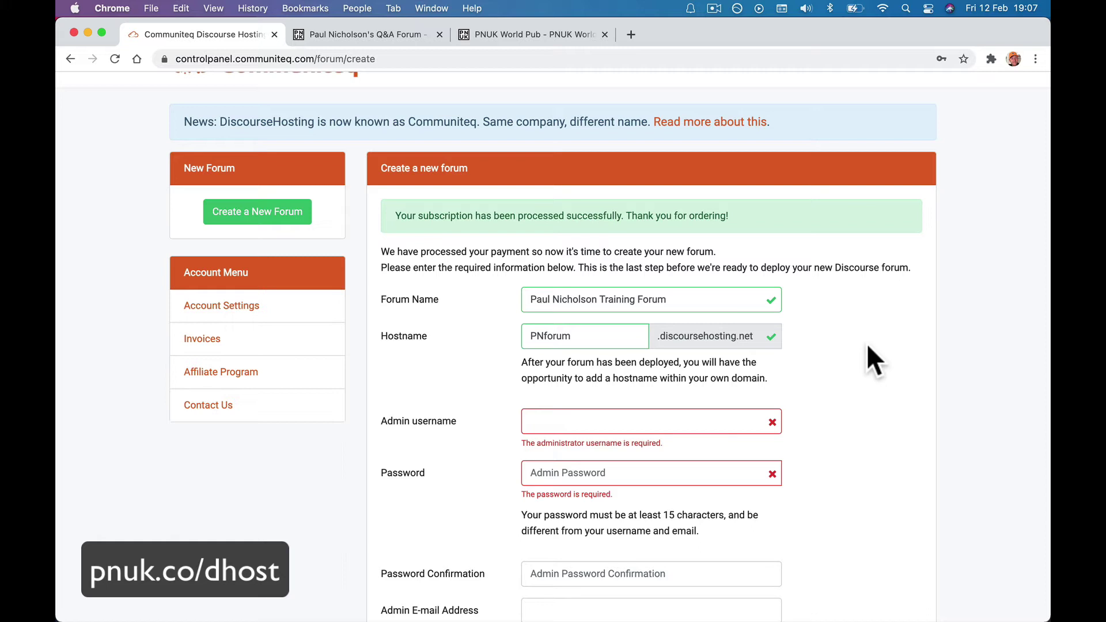
Enter the admin username, the admin password and its confirmation.
left_click(593, 421)
type("Paul")
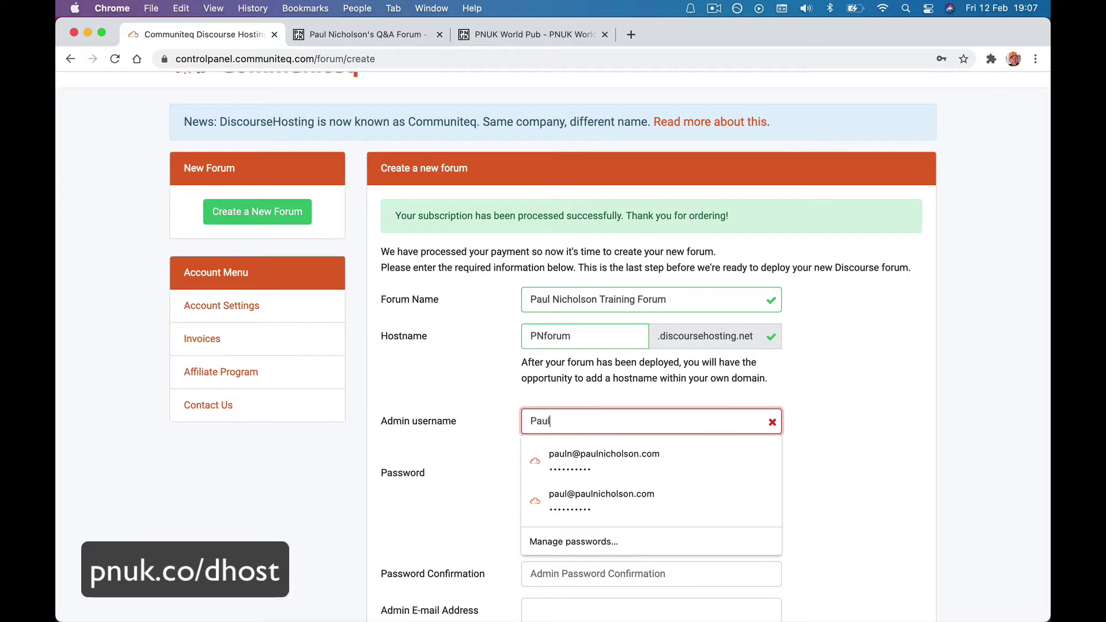
left_click(774, 381)
left_click(594, 472)
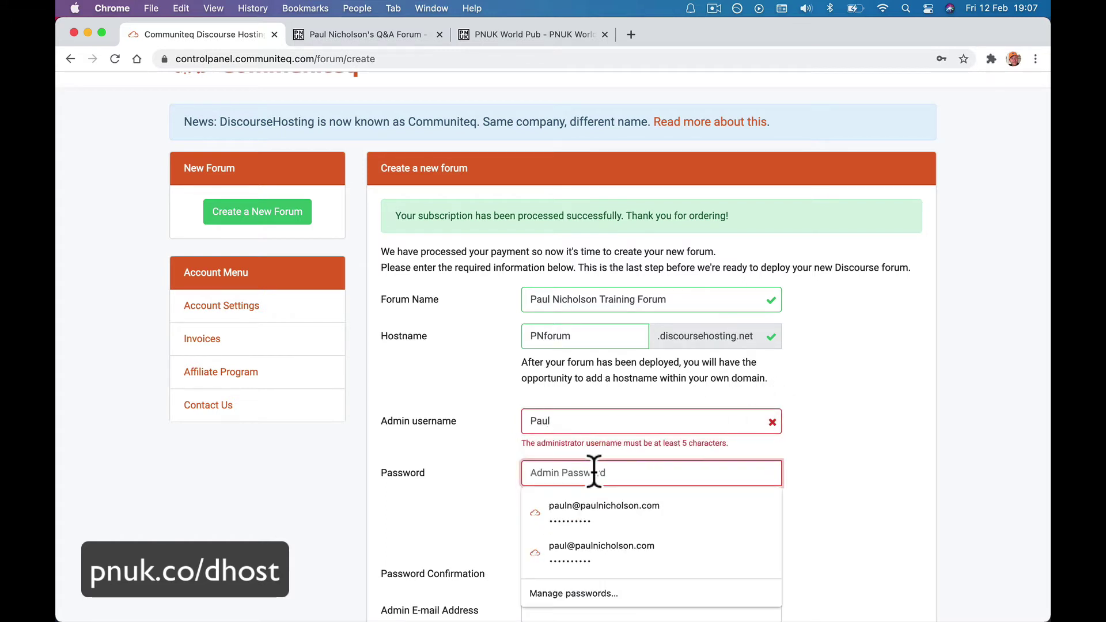
type("•••••••••••••••••••")
left_click(828, 450)
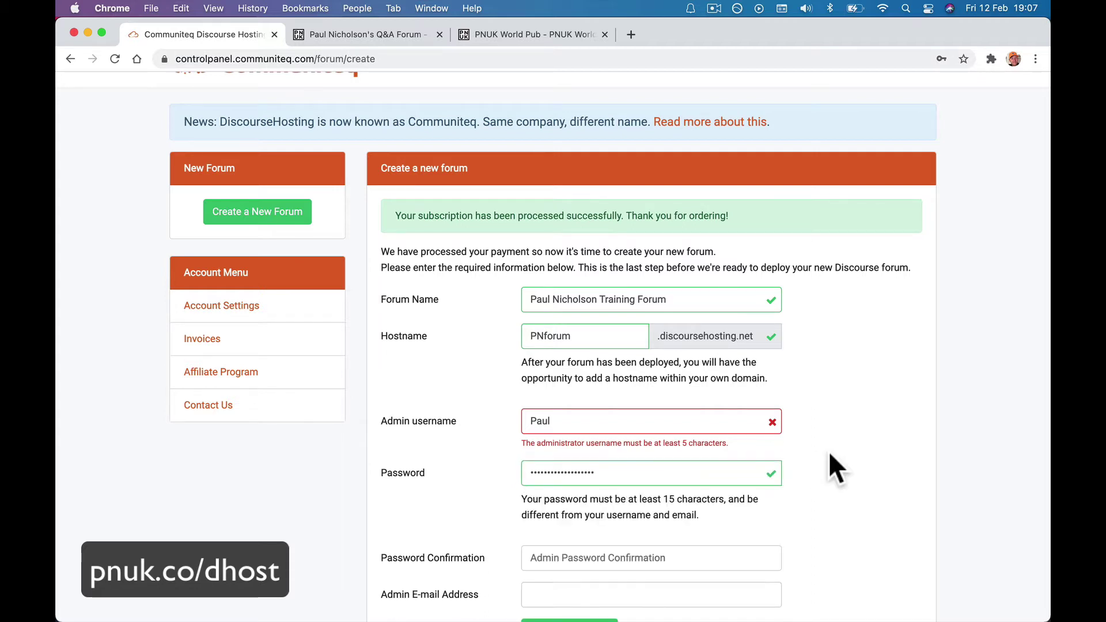
scroll(828, 451, "down", 2)
left_click(689, 490)
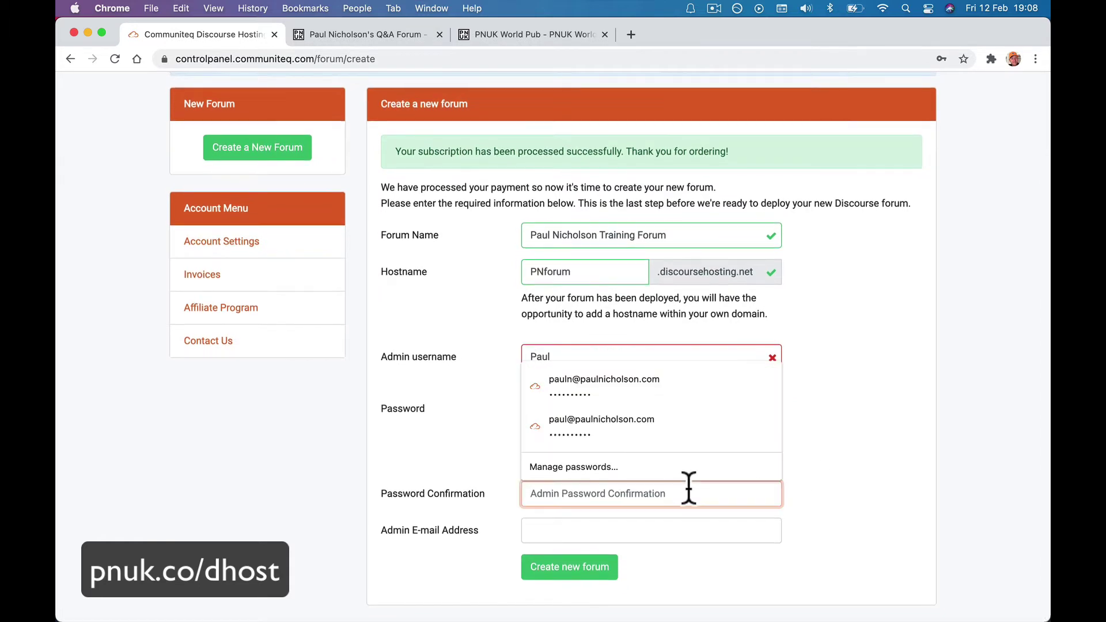
type("••••••")
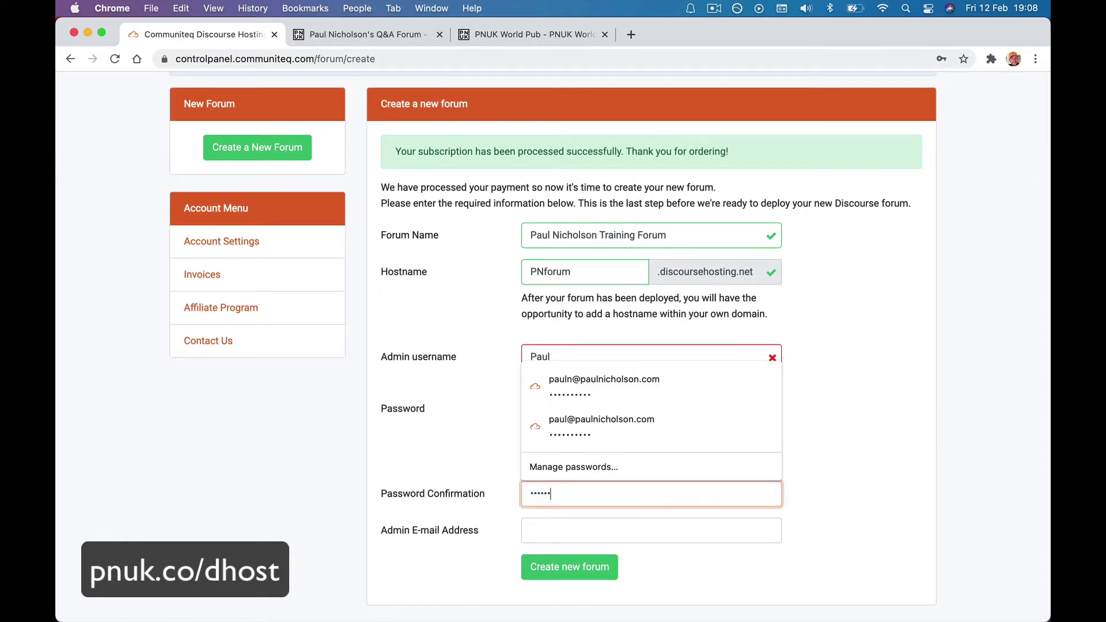
type("•••••••••••")
left_click(728, 521)
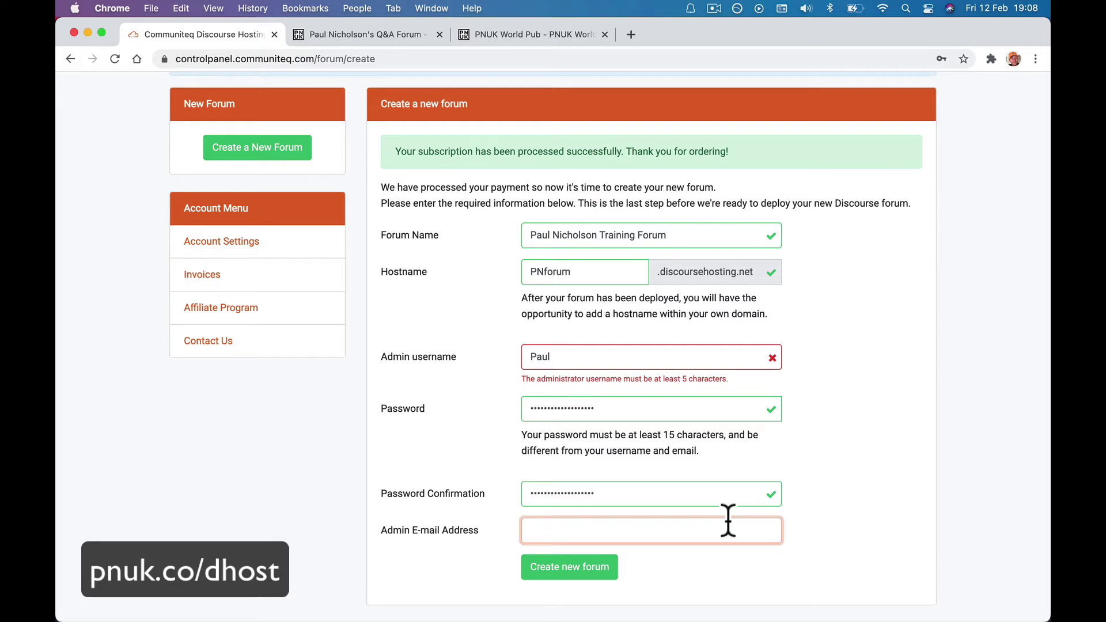
Lengthen the too-short admin username, fill in the admin e-mail and create the forum.
left_click(563, 357)
type("N")
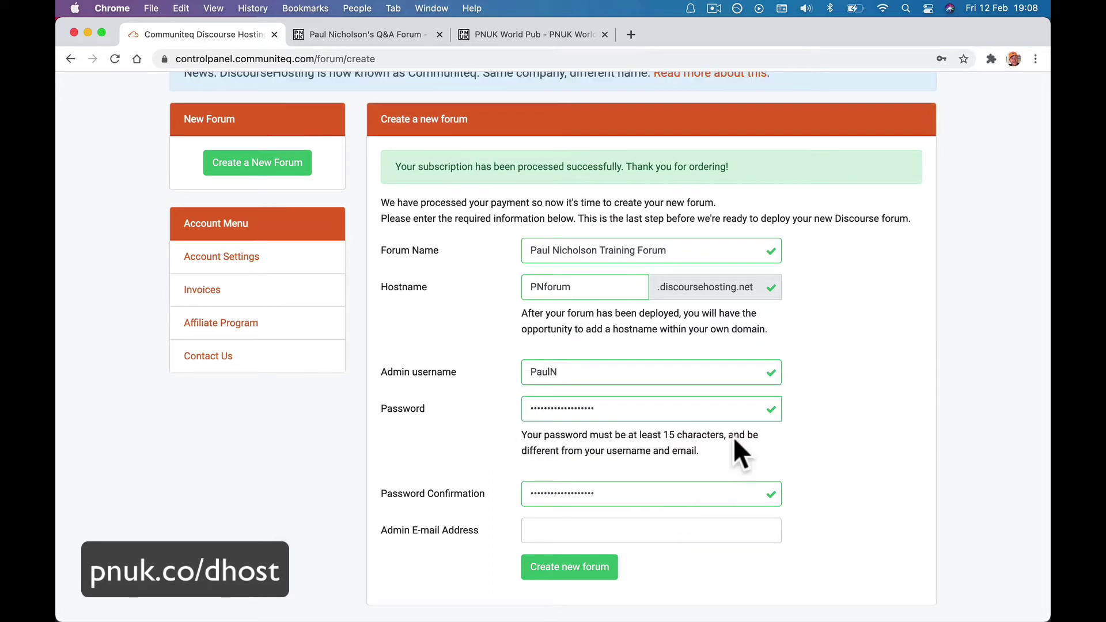
left_click(552, 530)
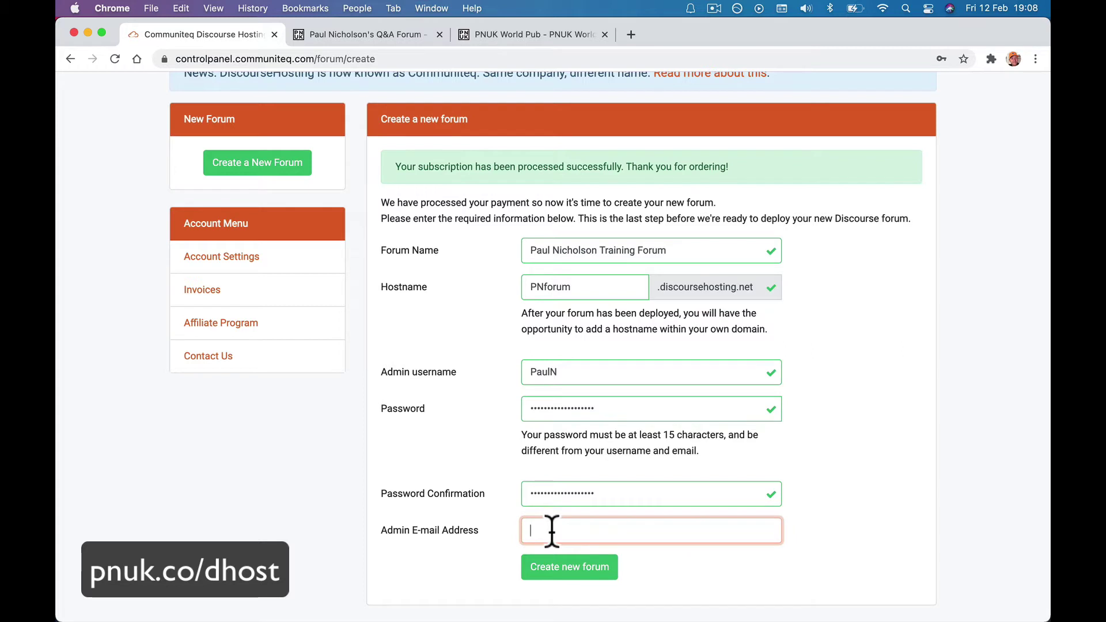
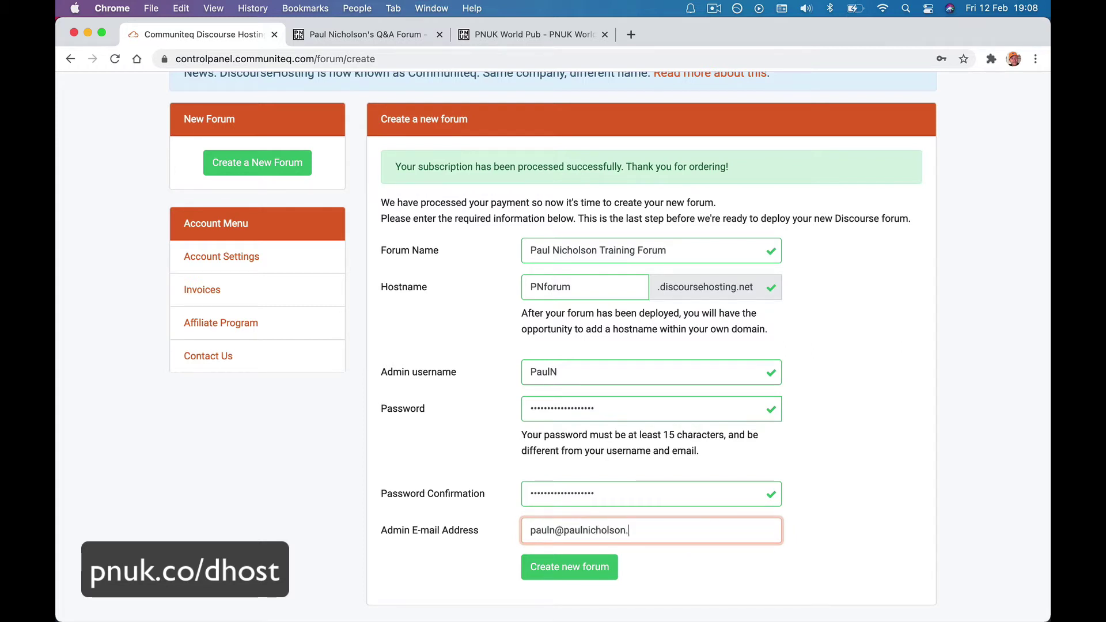
left_click(542, 566)
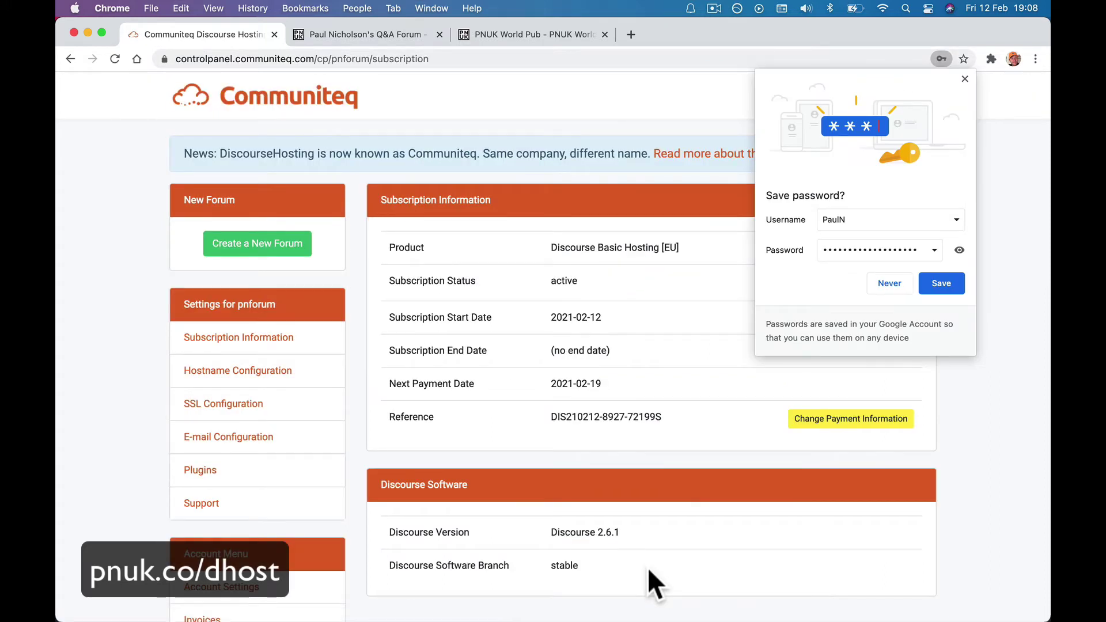
Dismiss the save-password offer, open pnforum's Hostname Configuration and select the .discoursehosting.net suffix.
left_click(990, 288)
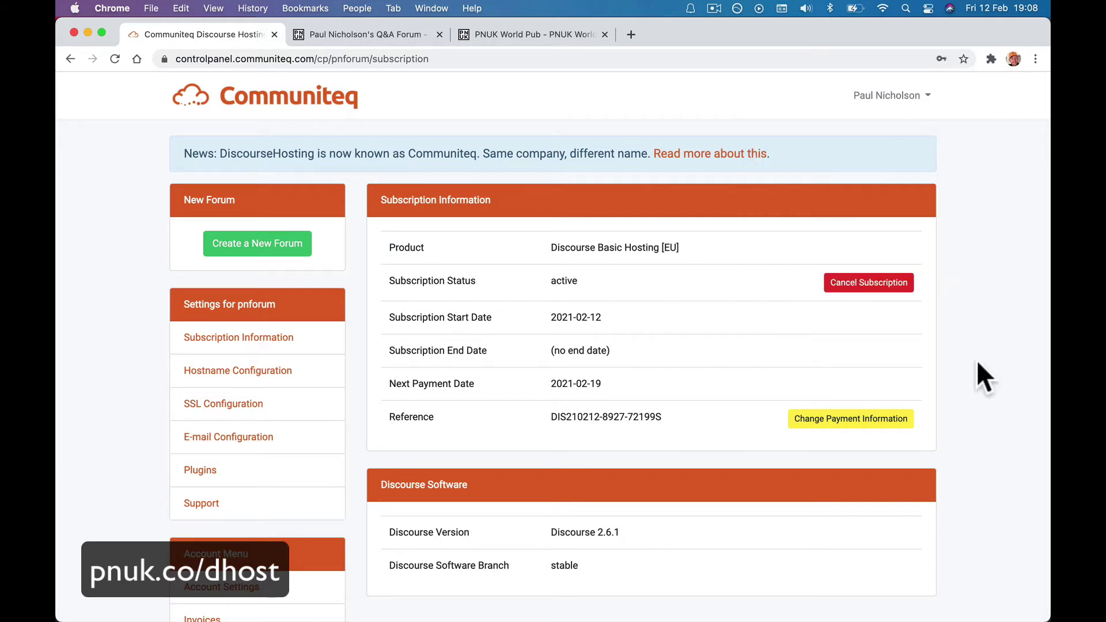
scroll(977, 363, "down", 1)
left_click(256, 374)
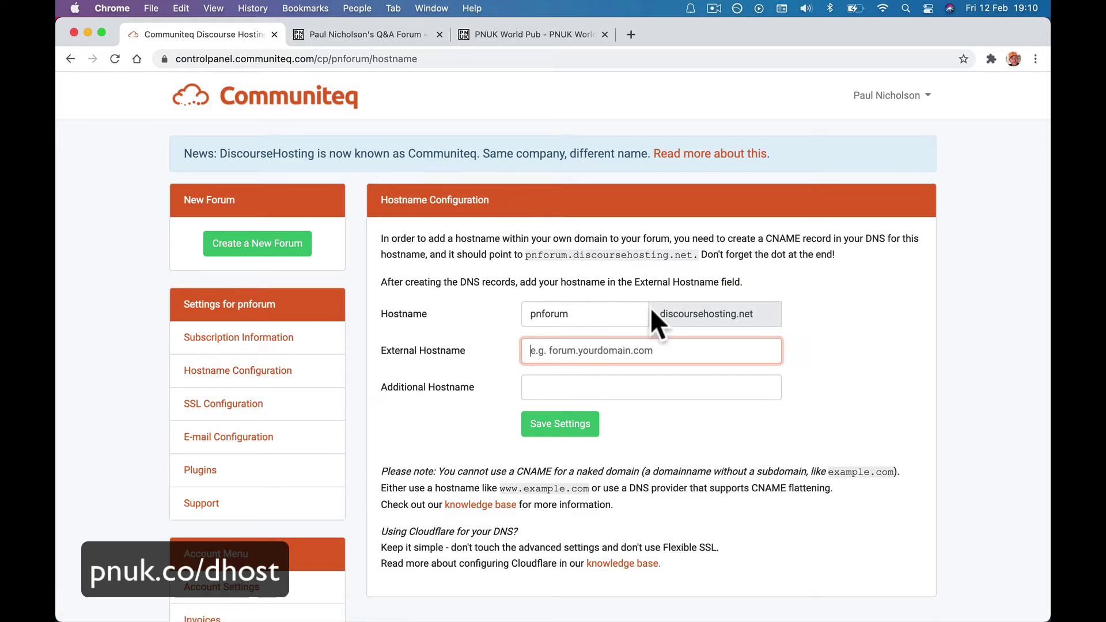
triple_click(668, 313)
key("super+c")
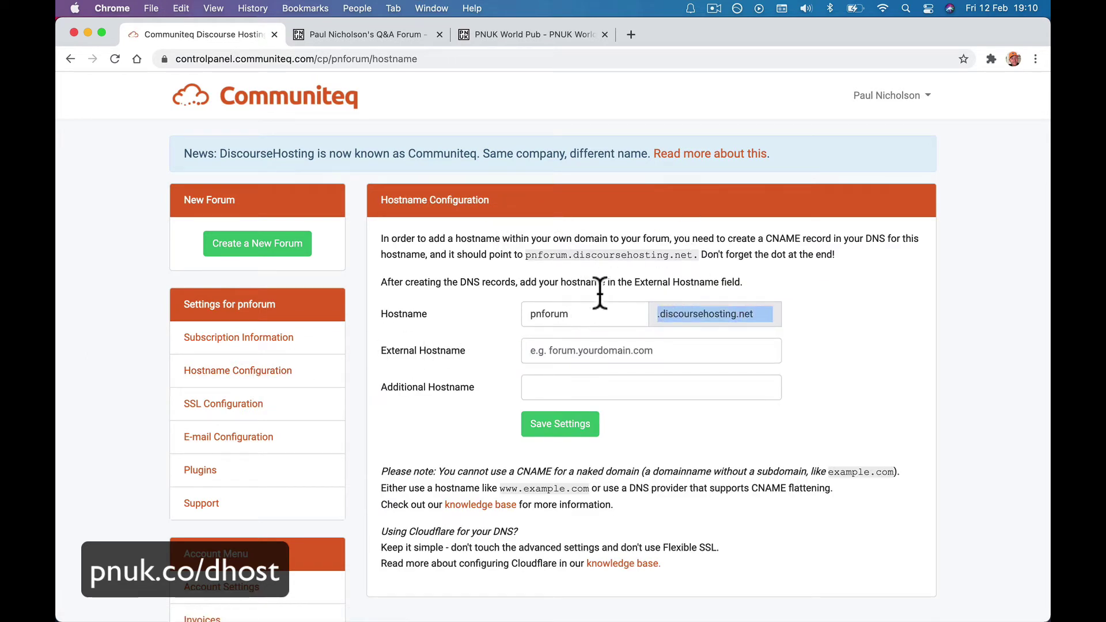
In a new tab, type pnforum plus the pasted .discoursehosting.net suffix and go to it.
left_click(631, 35)
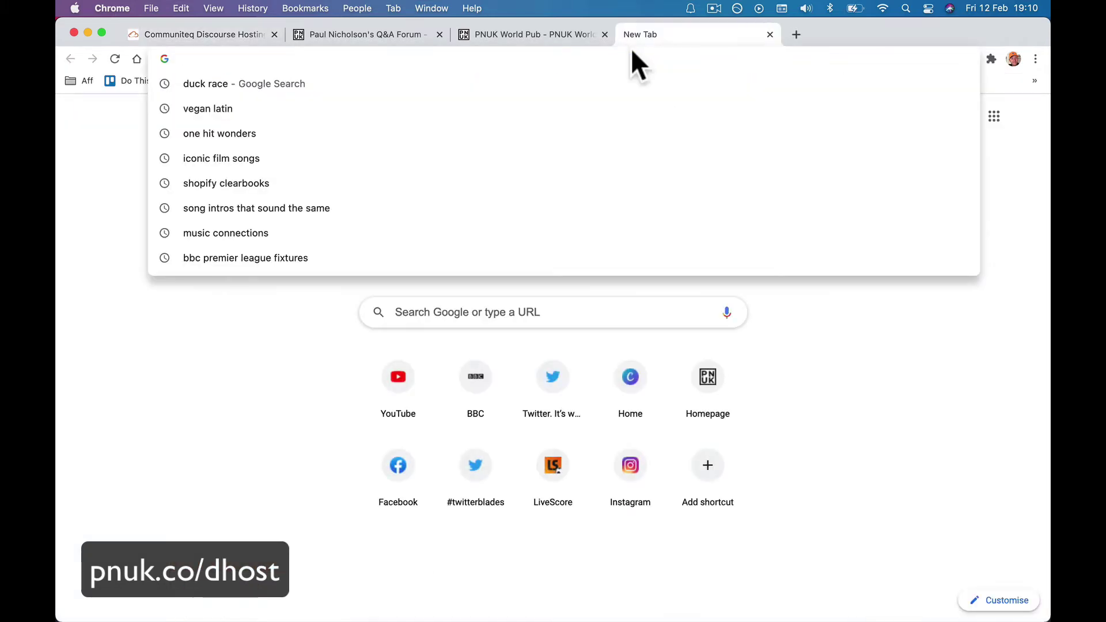
type("pnforym")
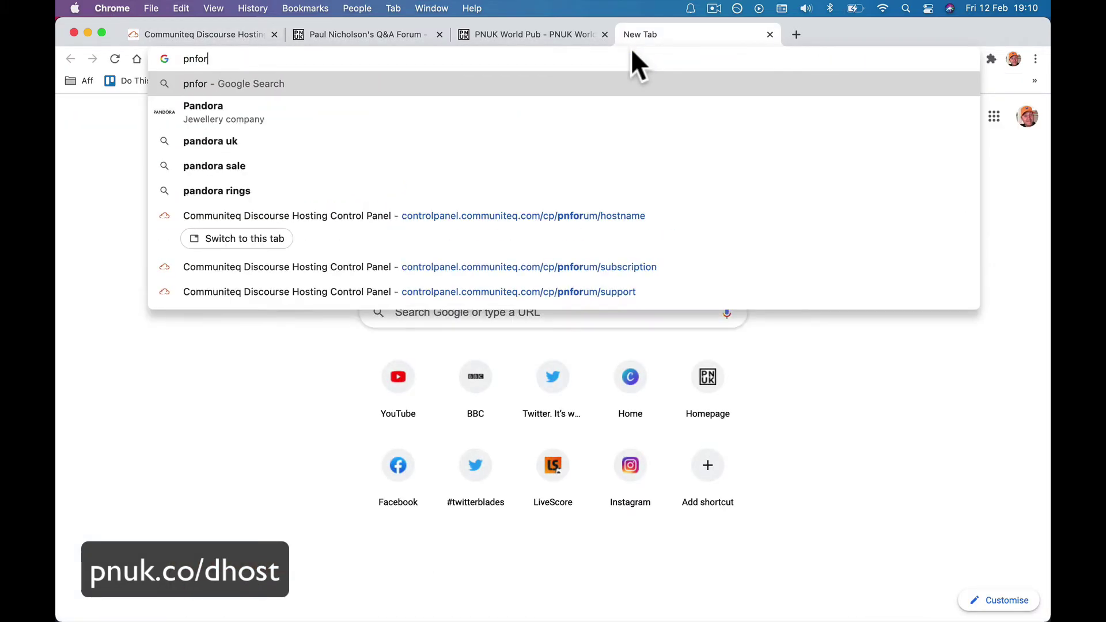
key("super+v")
key("BackSpace")
key("BackSpace")
key("BackSpace")
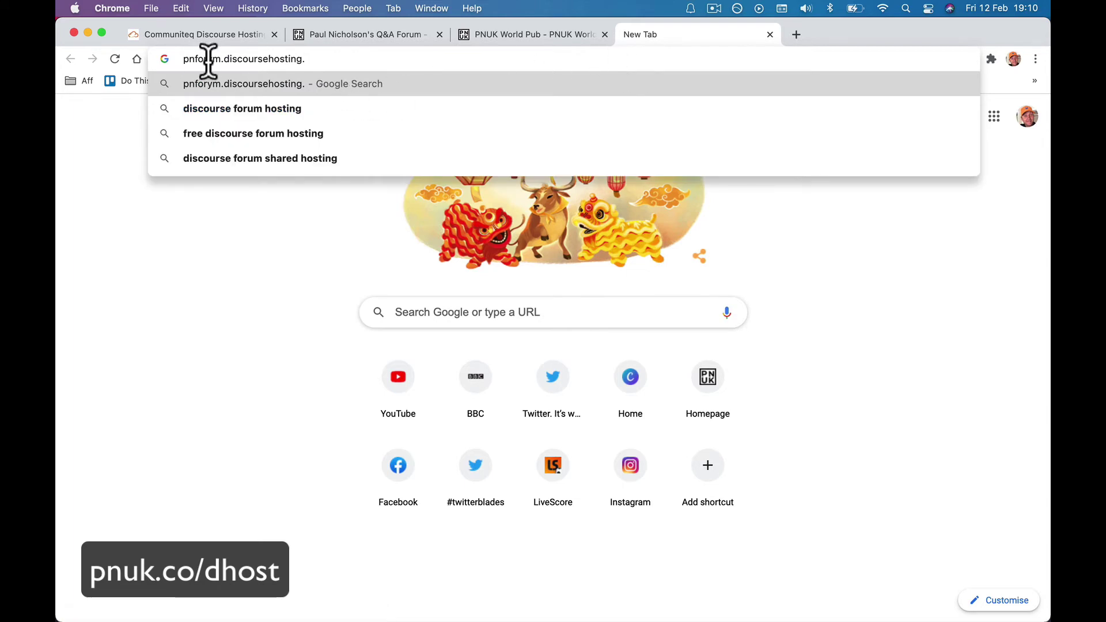
left_click_drag(206, 59, 311, 59)
type("um,")
key("BackSpace")
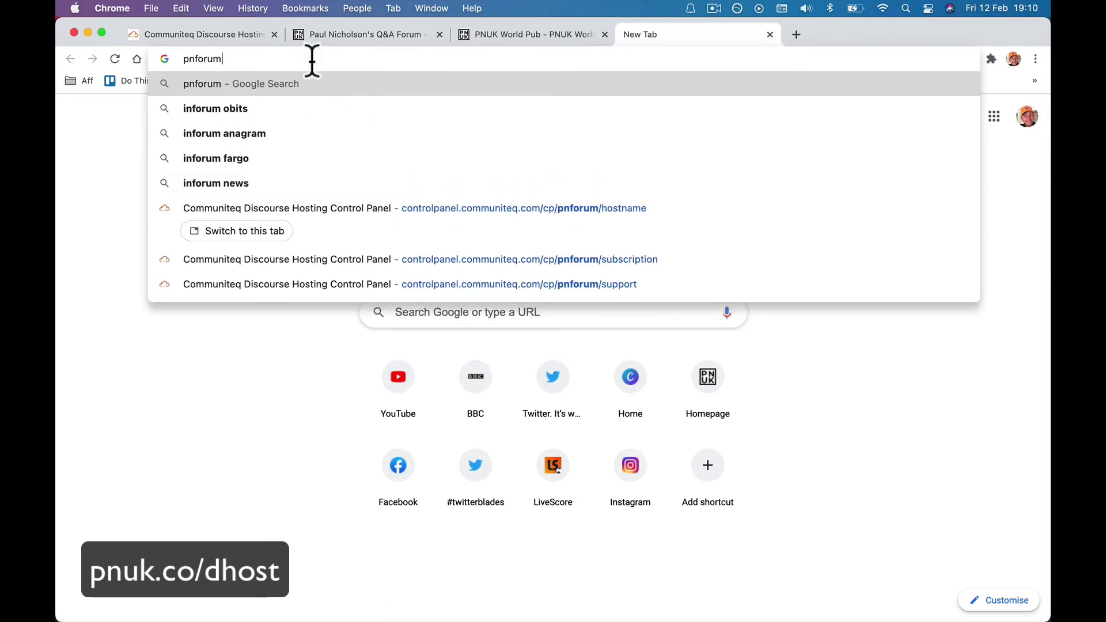
type(".")
key("super+v")
key("BackSpace")
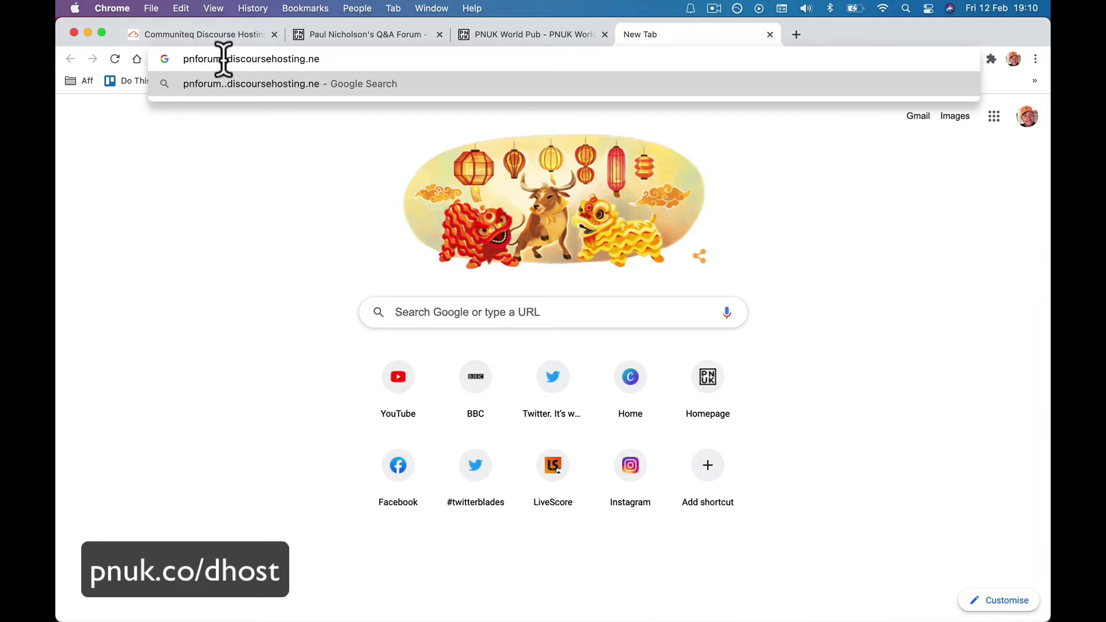
left_click_drag(221, 59, 355, 60)
type(".")
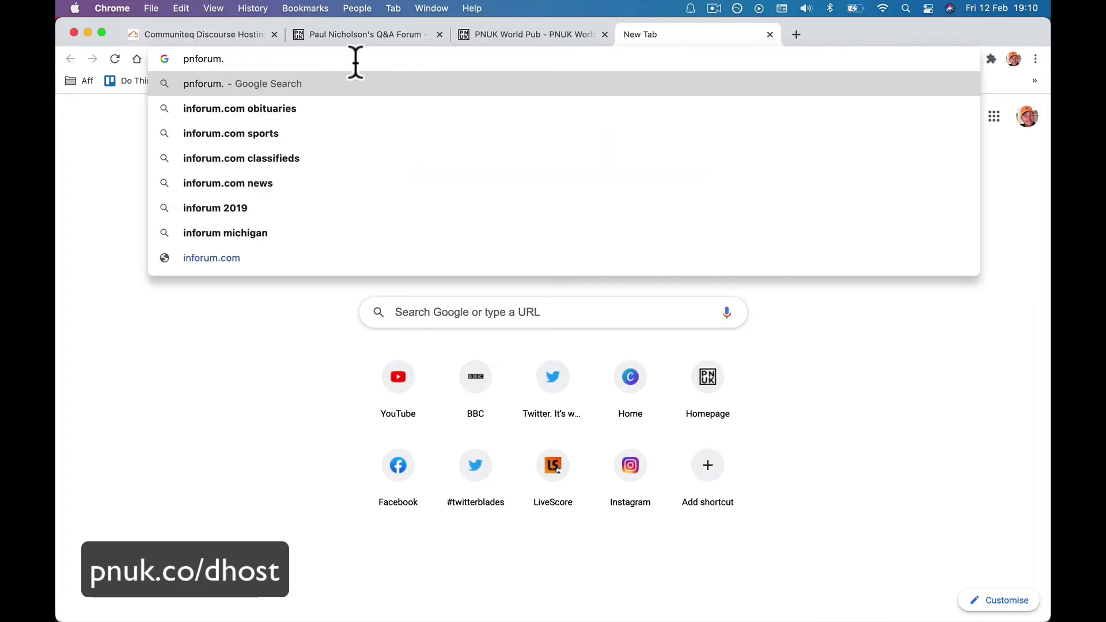
key("super+v")
key("Return")
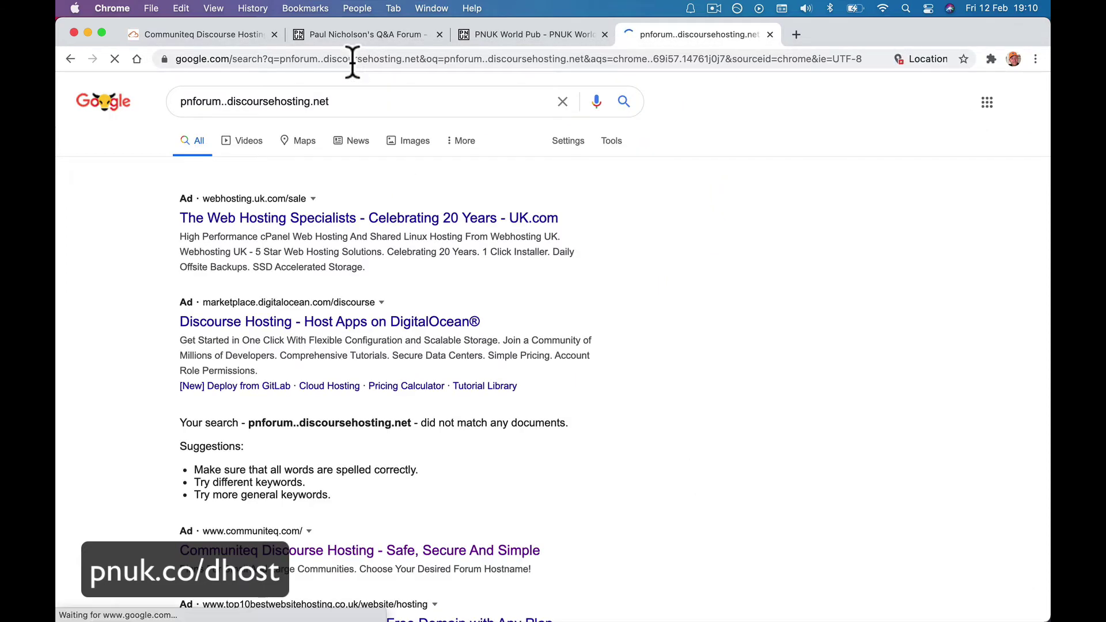
Reuse the mistyped address, remove the doubled dot and load pnforum.discoursehosting.net.
triple_click(217, 102)
key("super+c")
left_click(223, 57)
key("super+v")
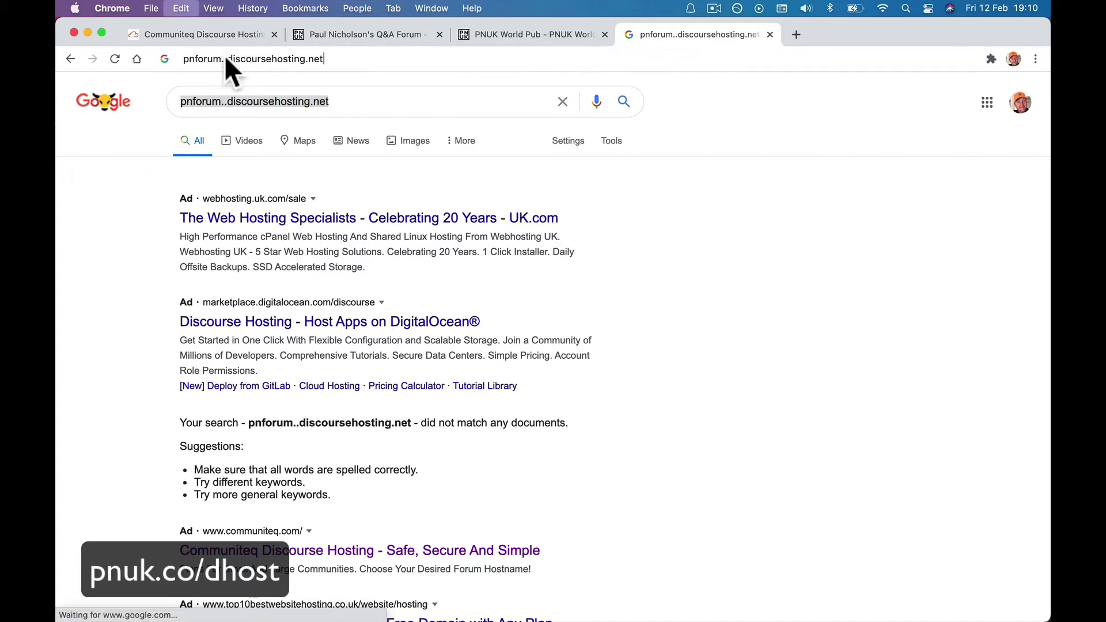
left_click(223, 59)
key("BackSpace")
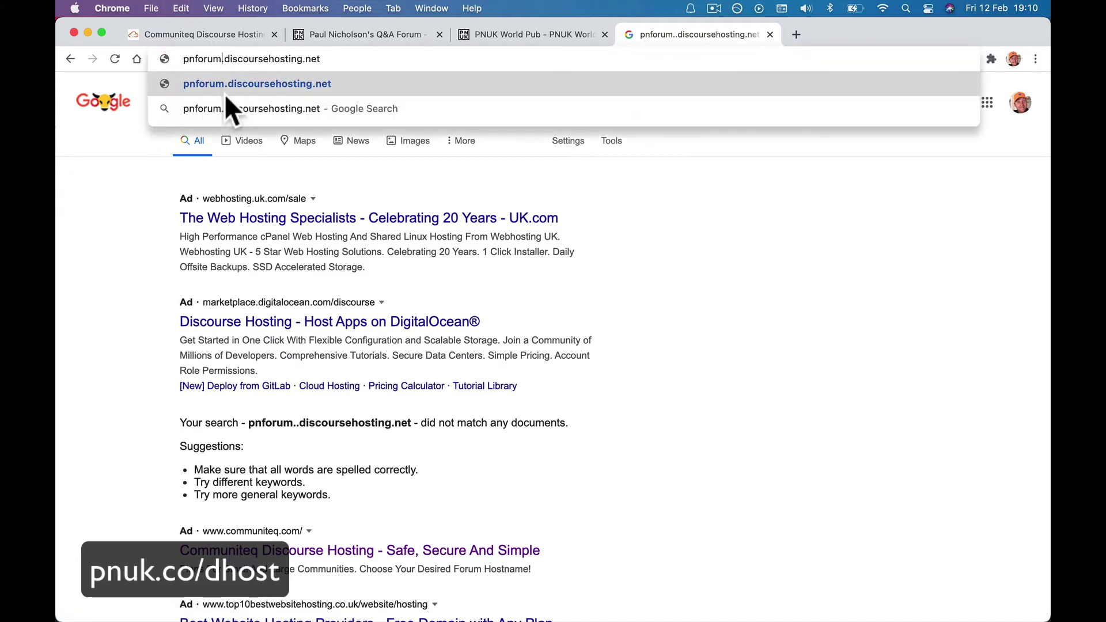
key("Return")
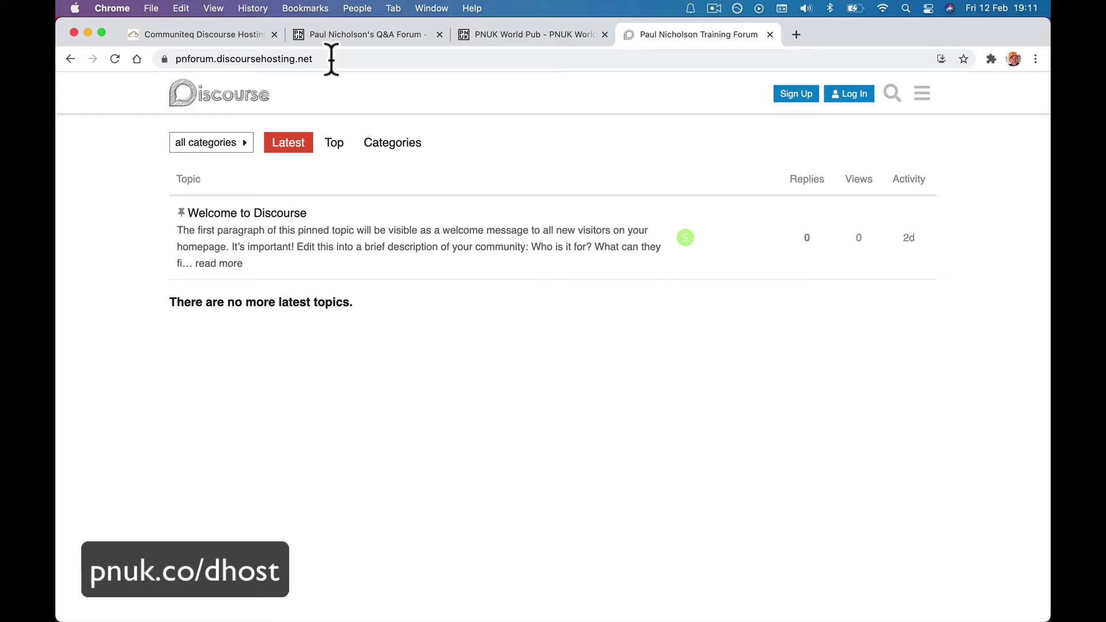
Enter pnforum.pnuk.com as the forum's external hostname on the Communiteq hostname page.
left_click(234, 36)
left_click(555, 350)
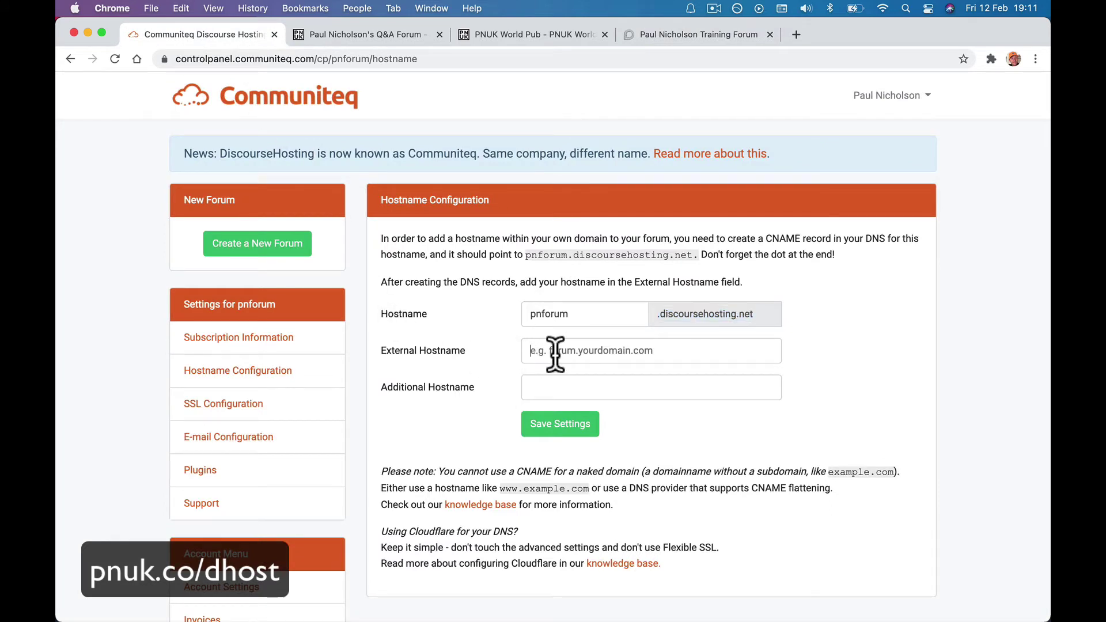
left_click(551, 383)
left_click(551, 346)
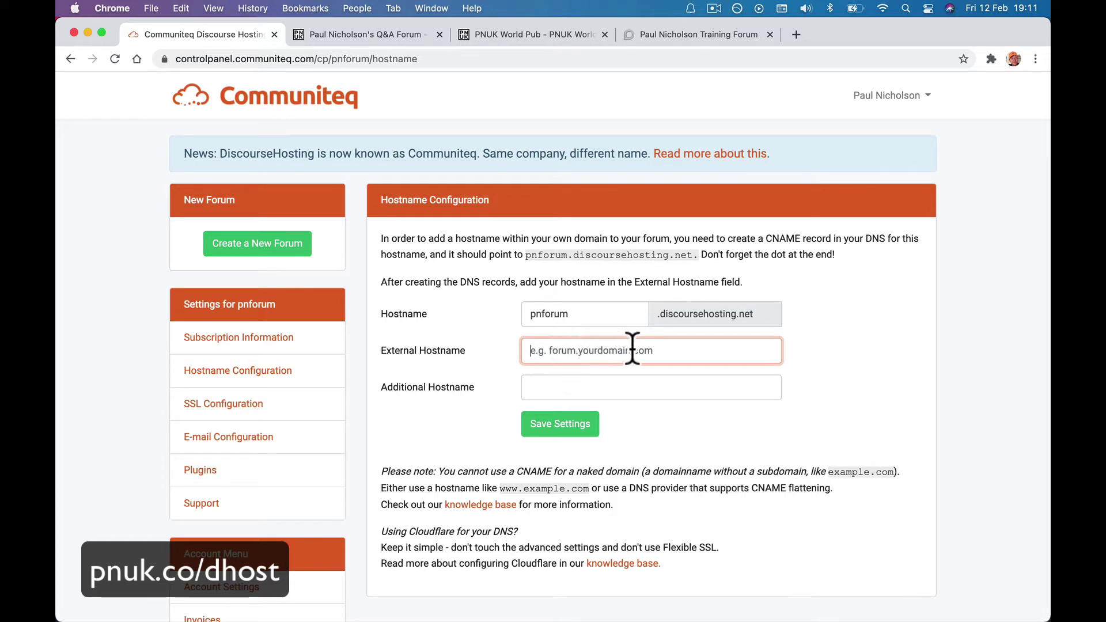
left_click(561, 384)
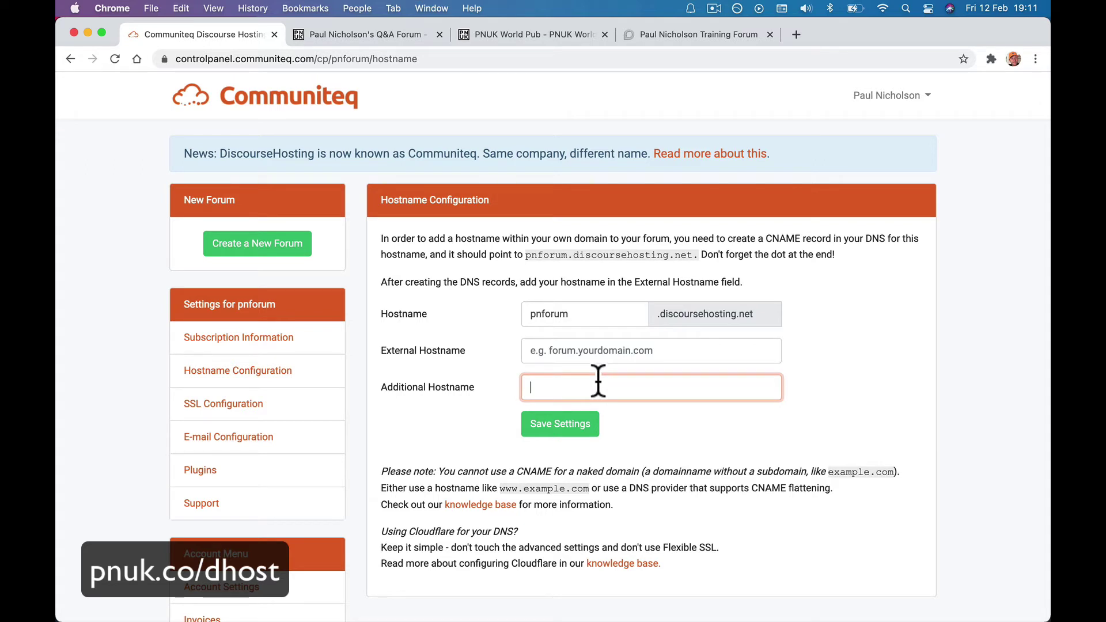
left_click(564, 352)
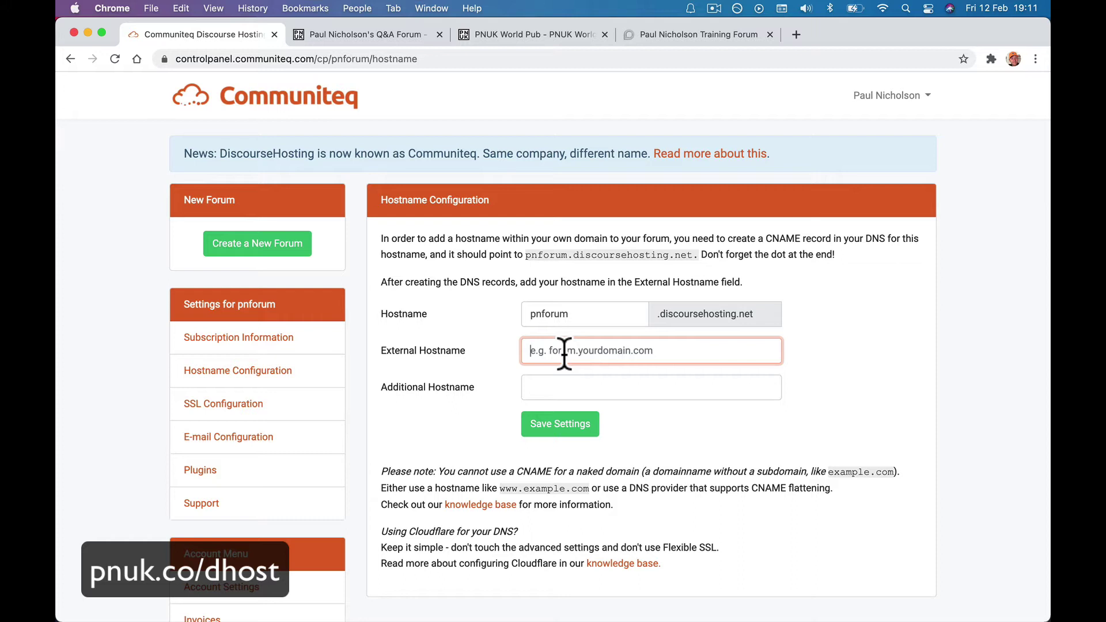
type("pn")
type("for")
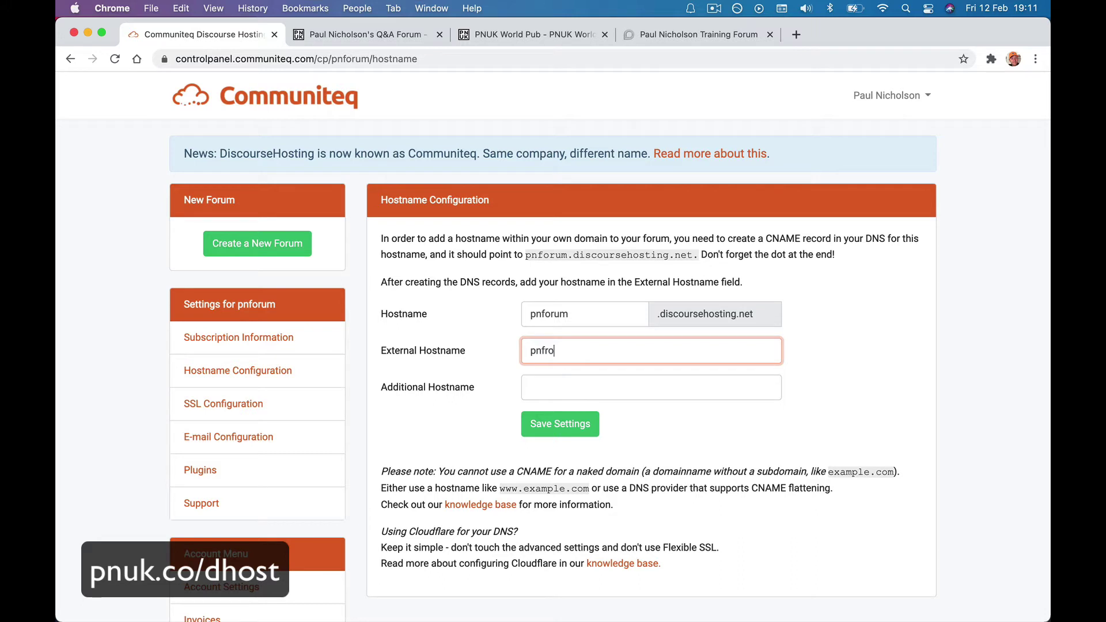
key("BackSpace")
key("BackSpace")
type("orum")
type("pnuk.com")
left_click(599, 390)
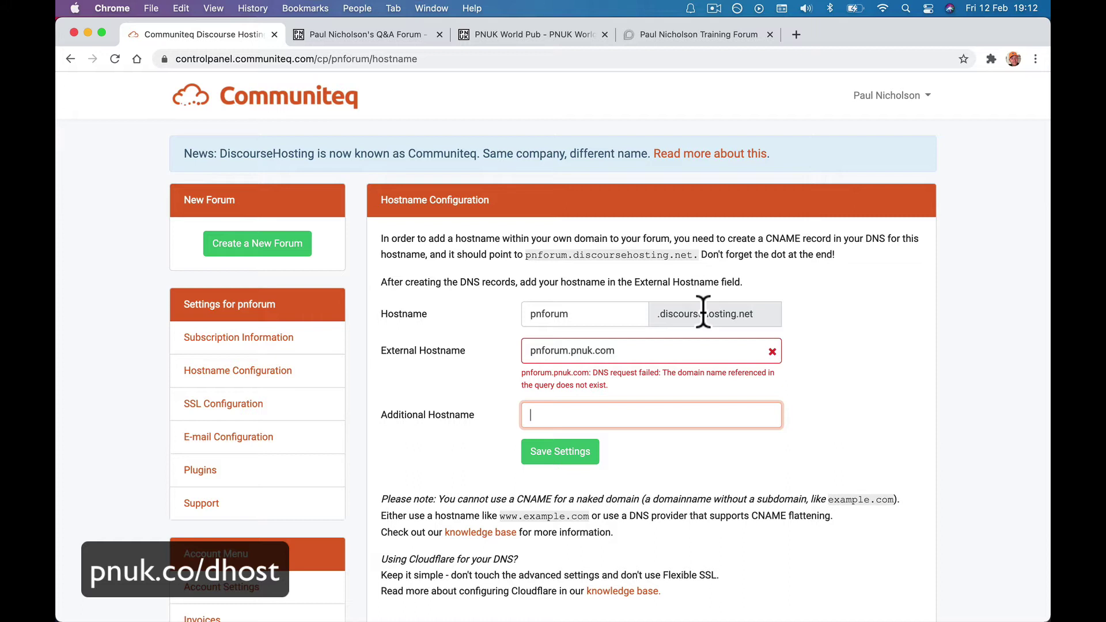
left_click(714, 35)
left_click(712, 59)
Go to cloudflare.com, log in, and open the DNS records for the pnuk.com site.
type("clo")
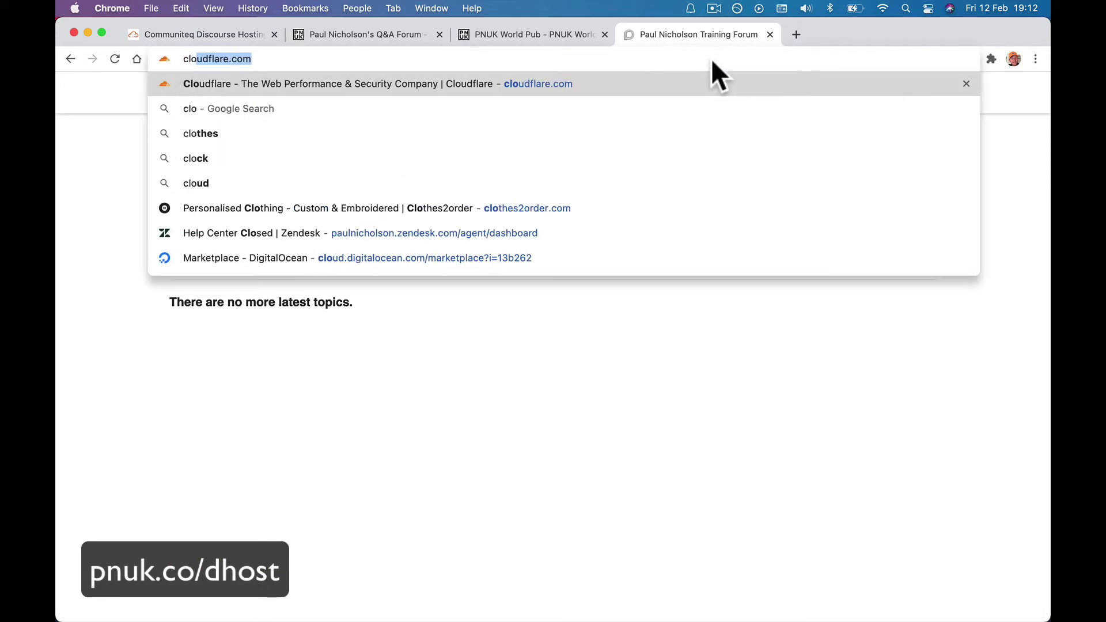
key("Return")
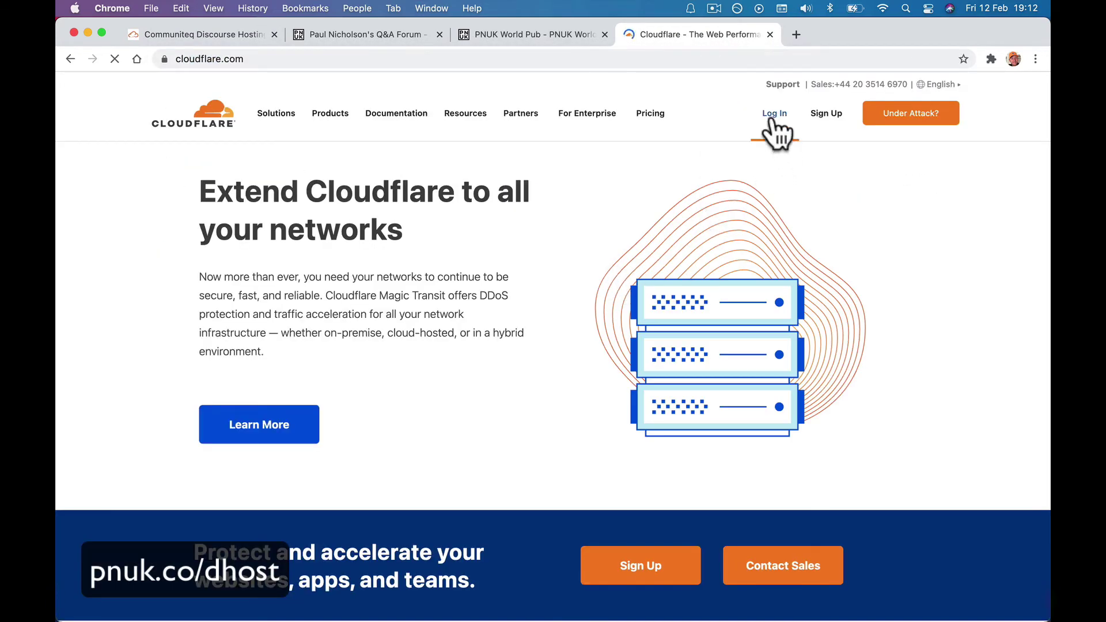
left_click(773, 114)
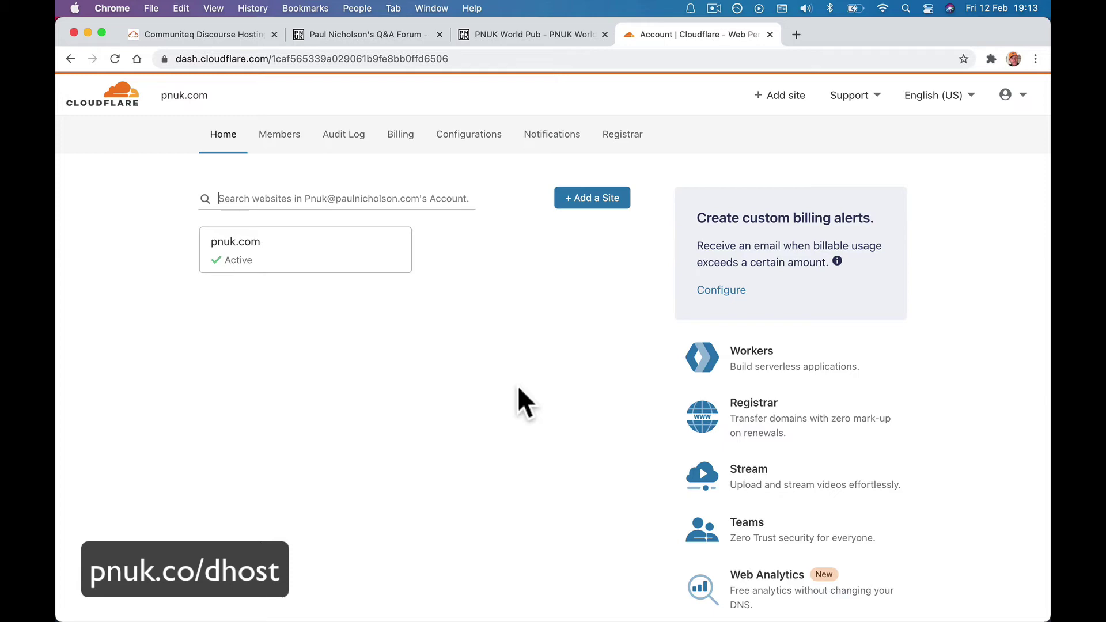
left_click(328, 260)
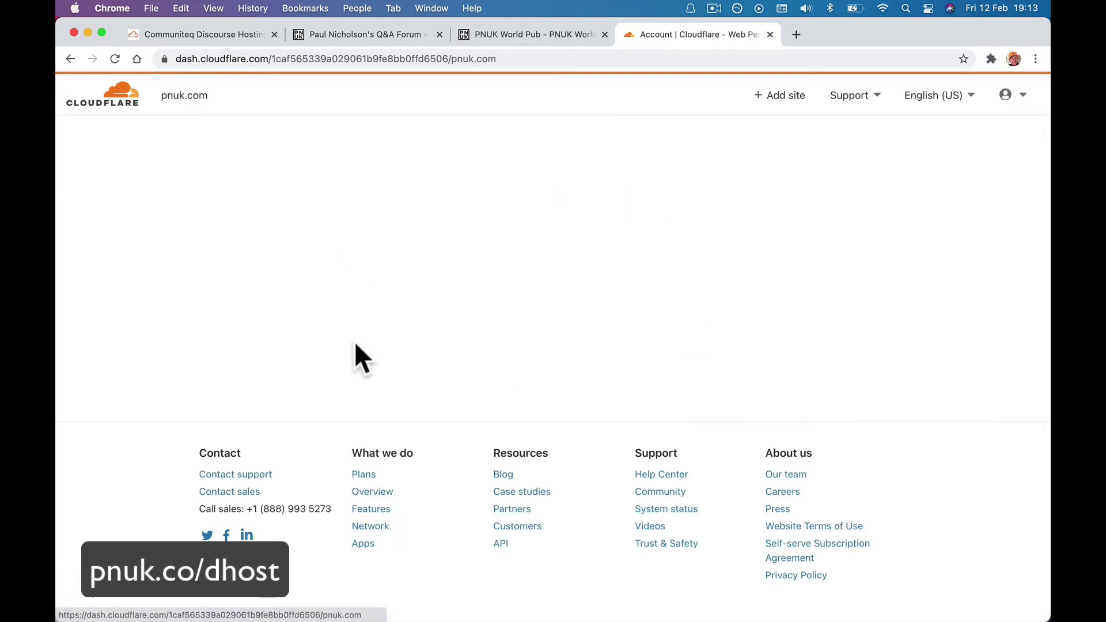
left_click(314, 152)
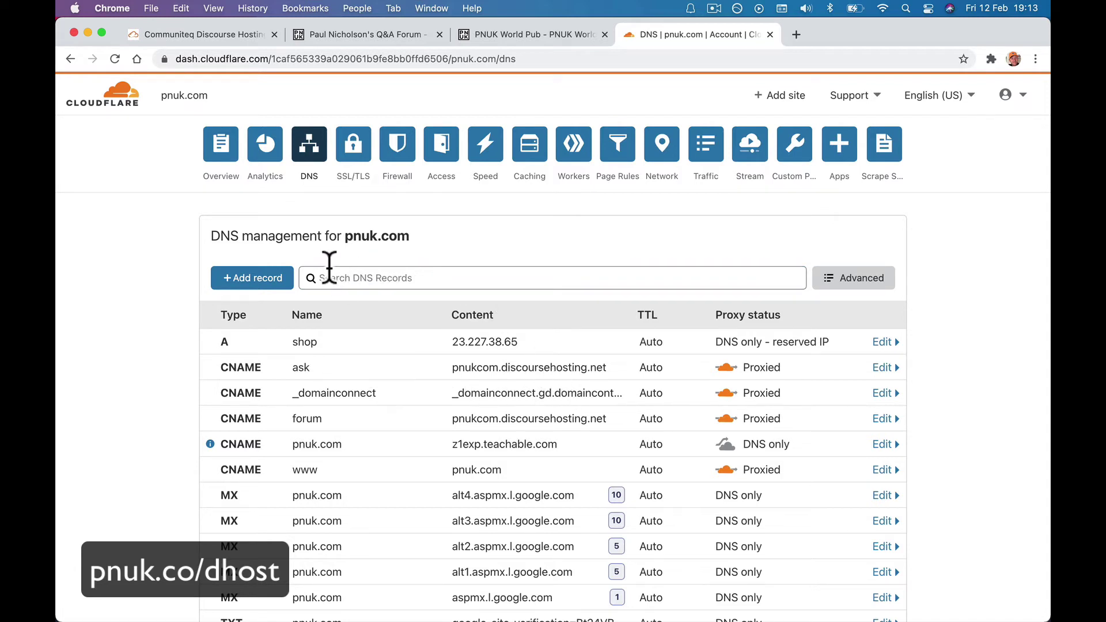
Start a new CNAME DNS record in Cloudflare named pnforum.
left_click(271, 282)
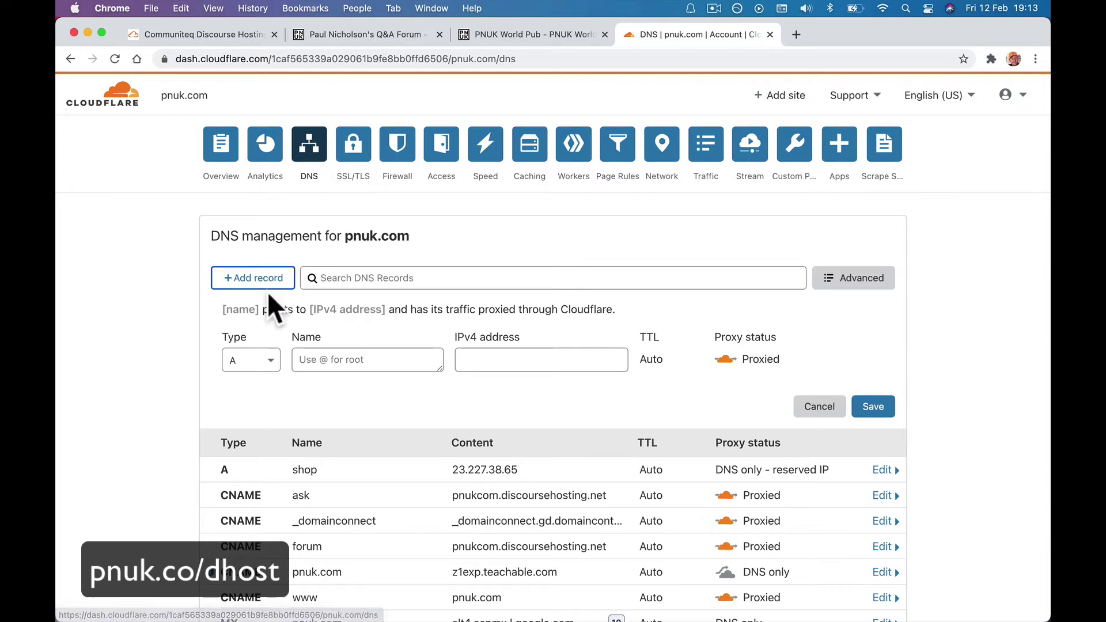
left_click(257, 357)
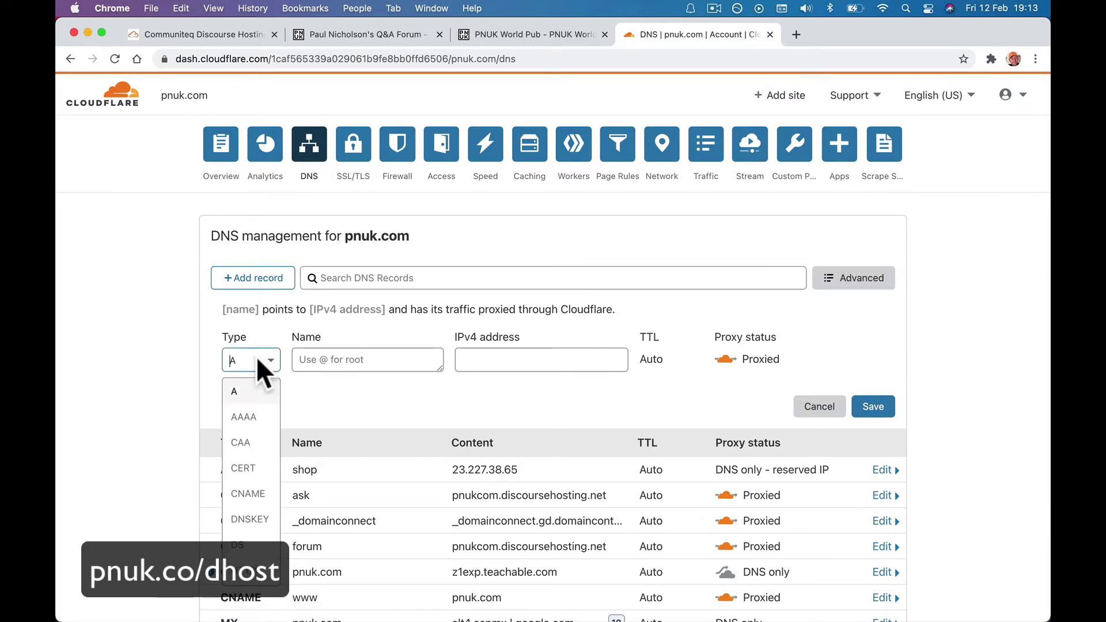
left_click(262, 494)
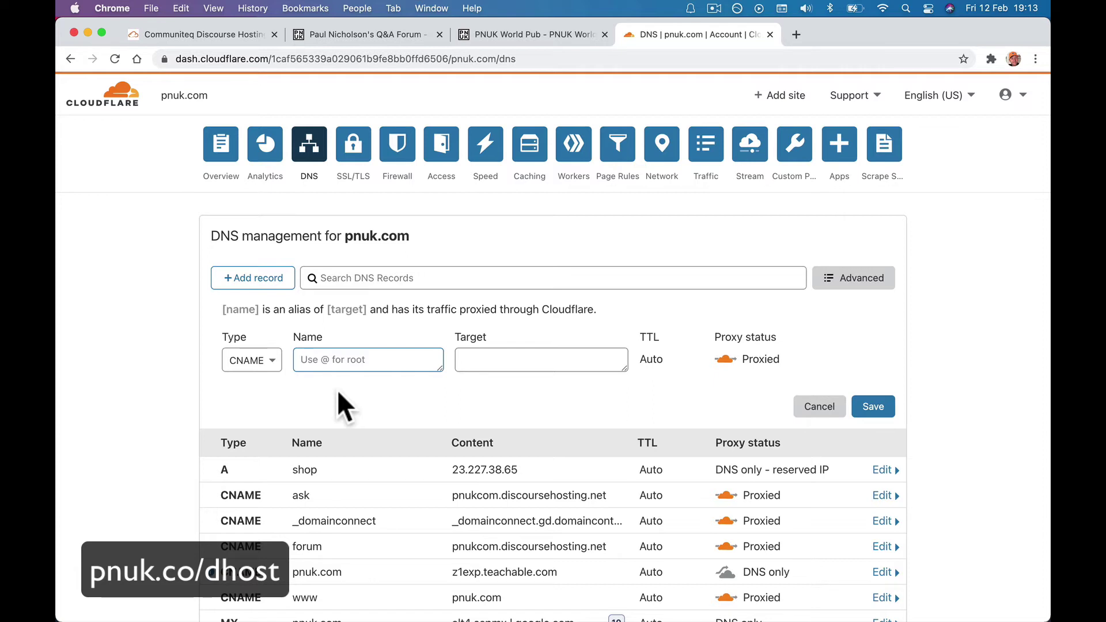
type("@")
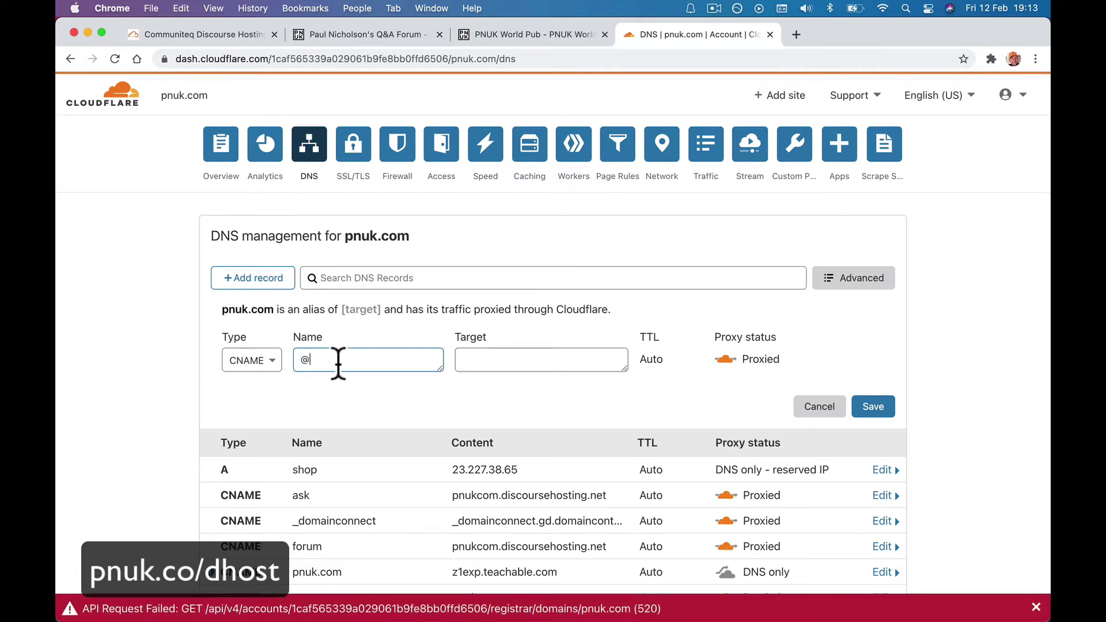
key("BackSpace")
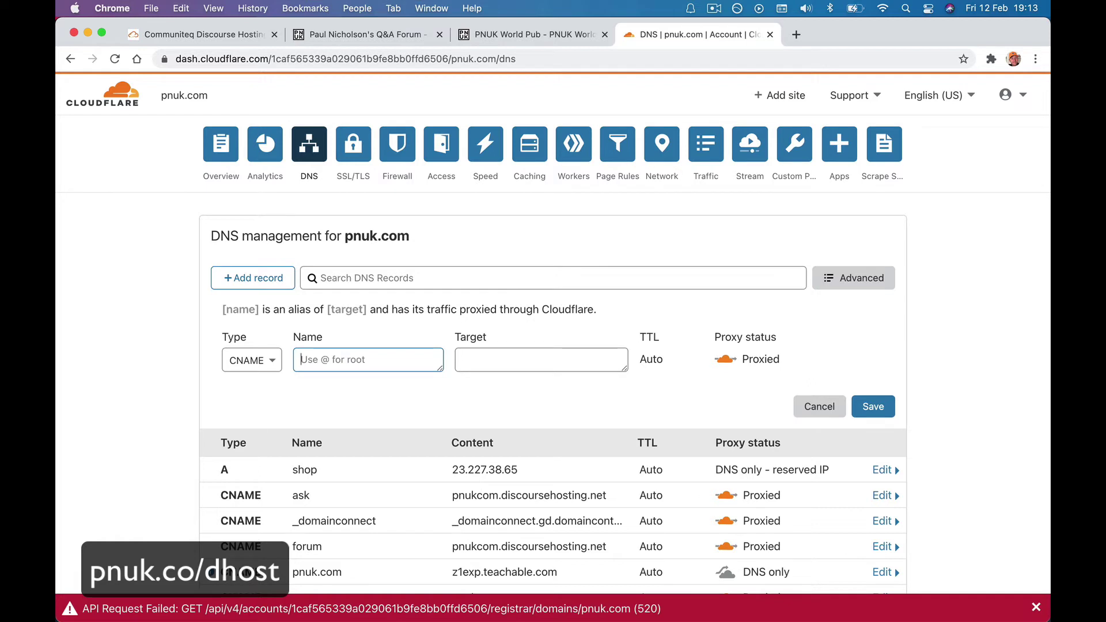
type("pnfo")
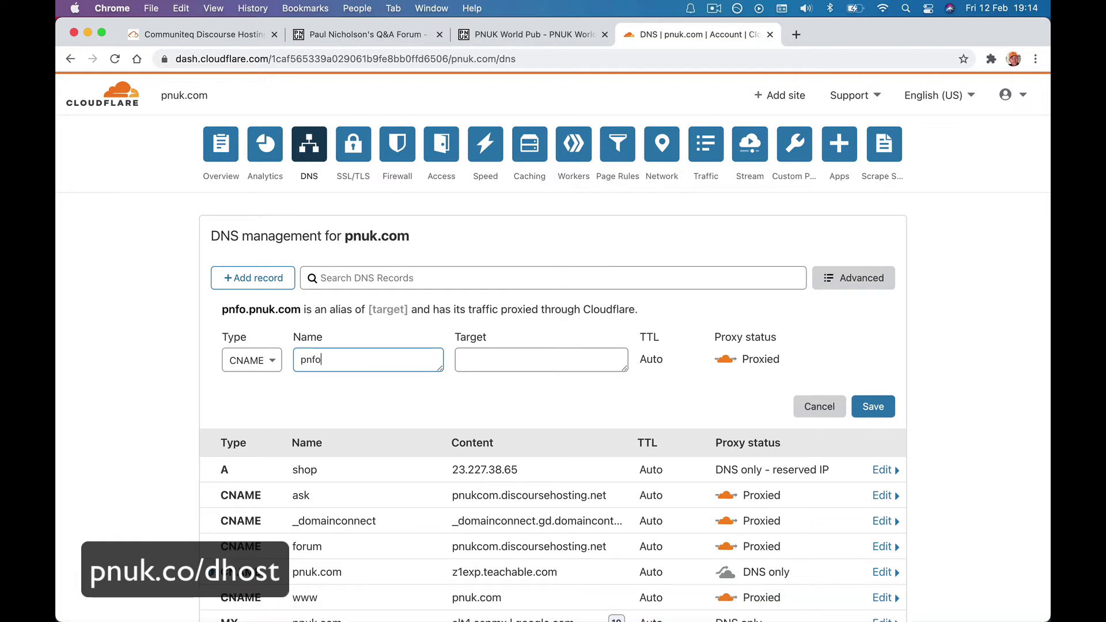
type("rum")
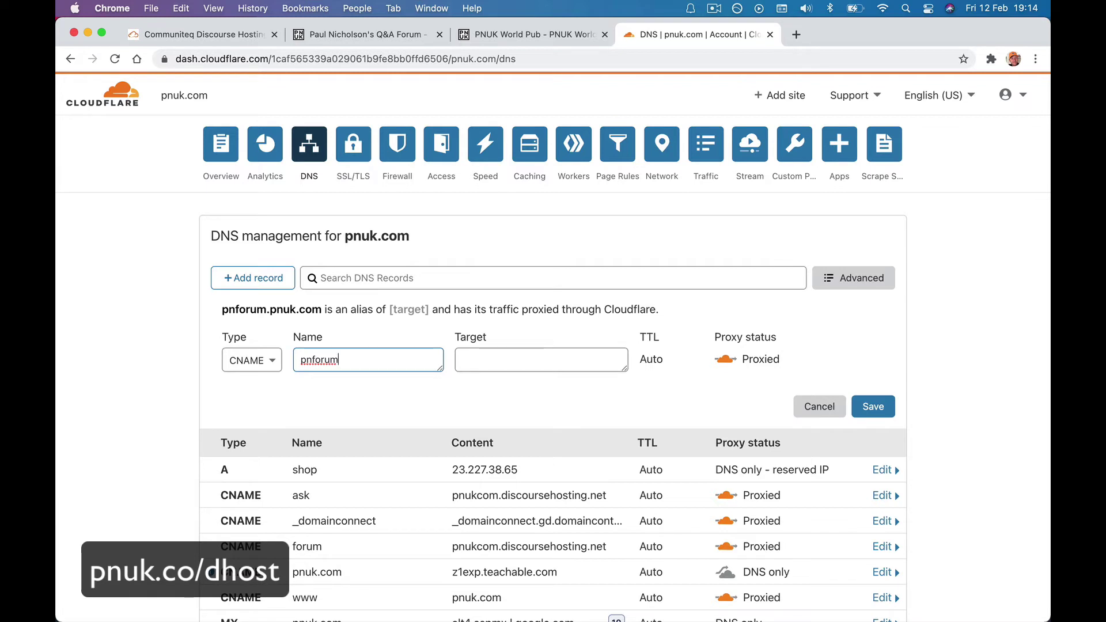
left_click(484, 360)
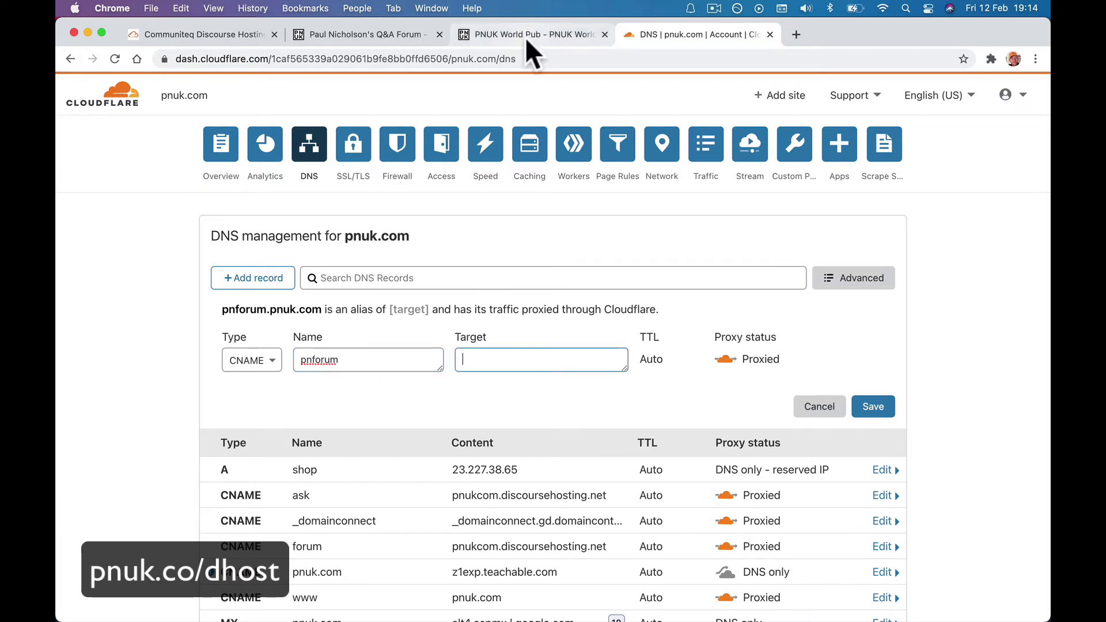
Set the record's target to pnforum.discoursehosting.net, copied from Communiteq, and save it.
left_click(228, 34)
left_click(573, 314)
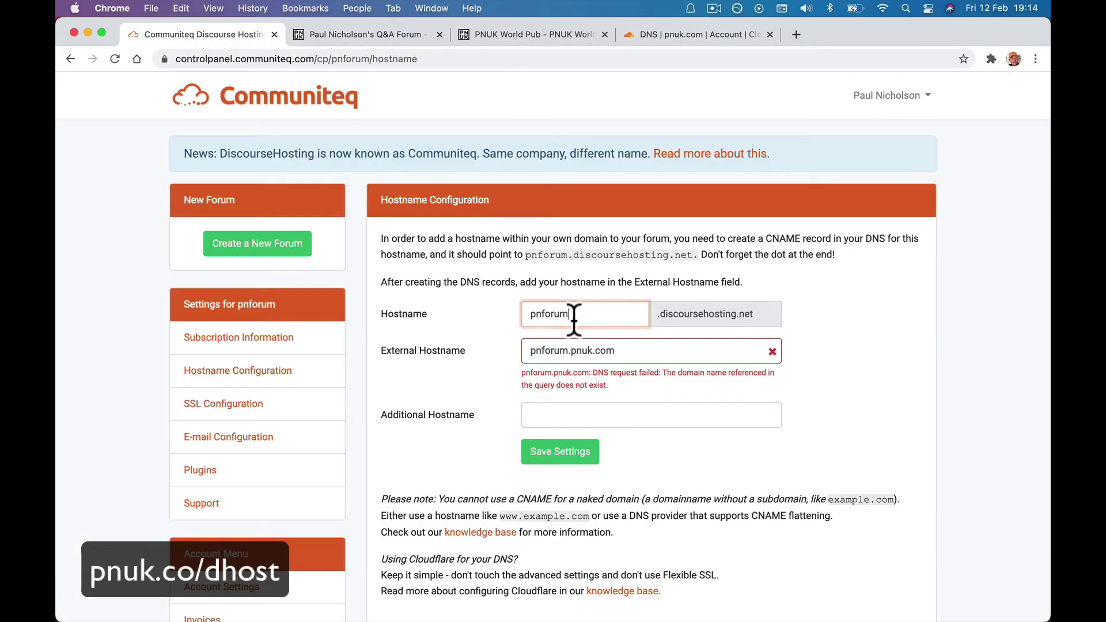
double_click(573, 314)
left_click(533, 35)
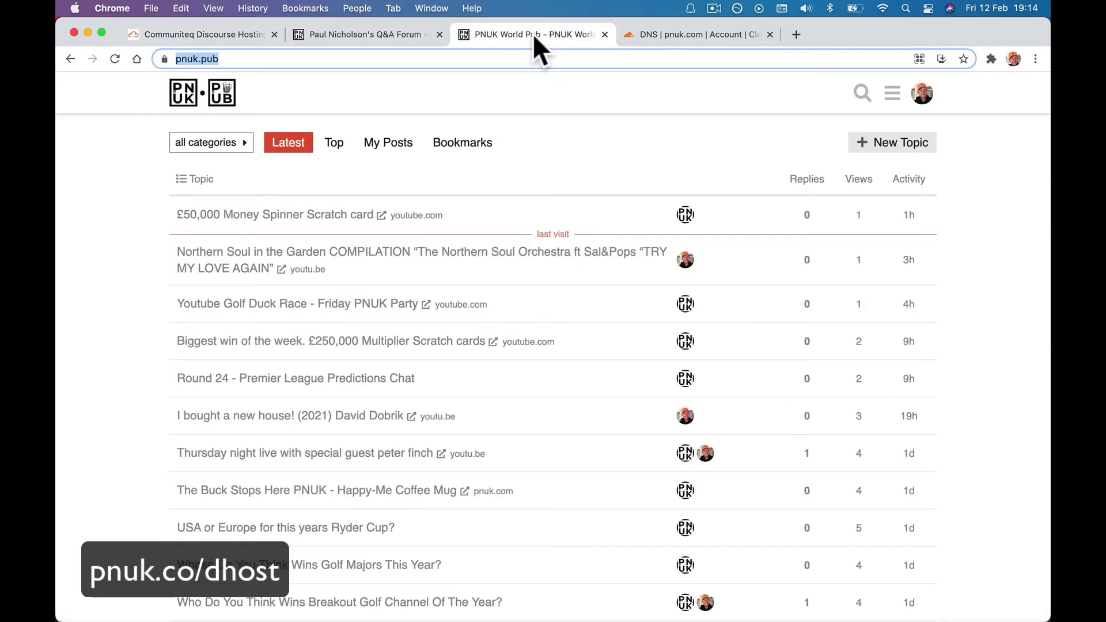
left_click(247, 35)
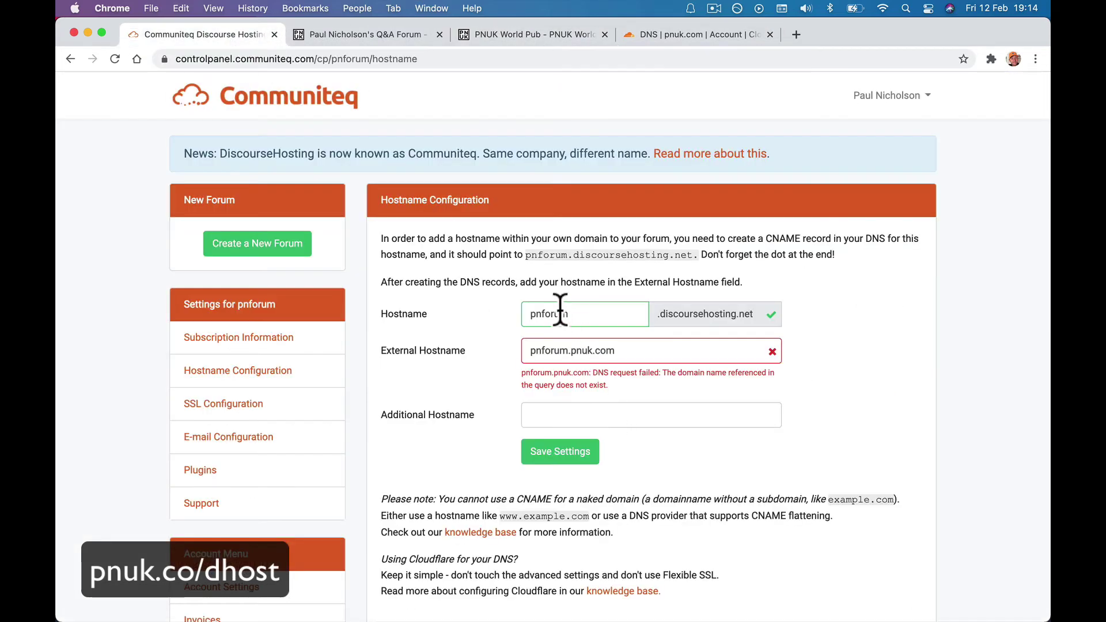
left_click_drag(656, 315, 753, 311)
key("super+c")
left_click(668, 34)
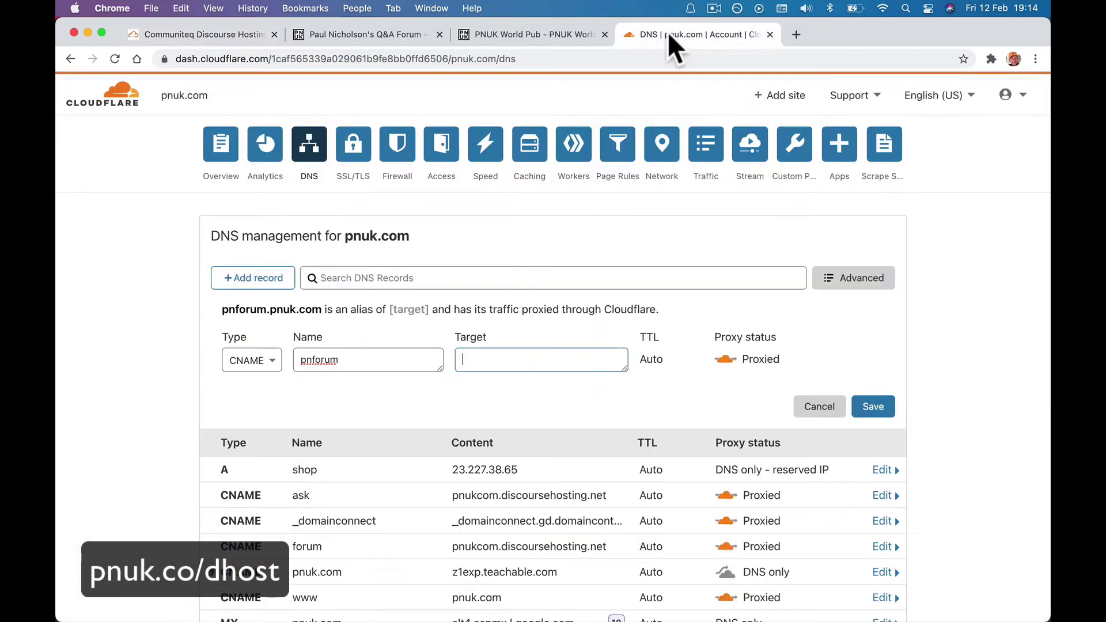
type("p")
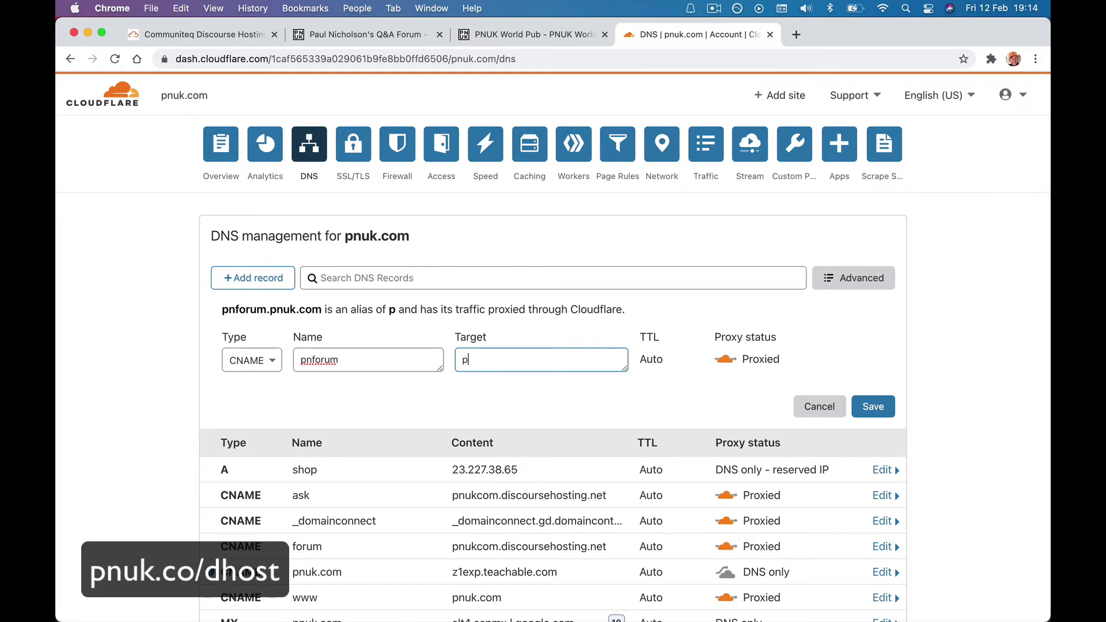
type("nforum.")
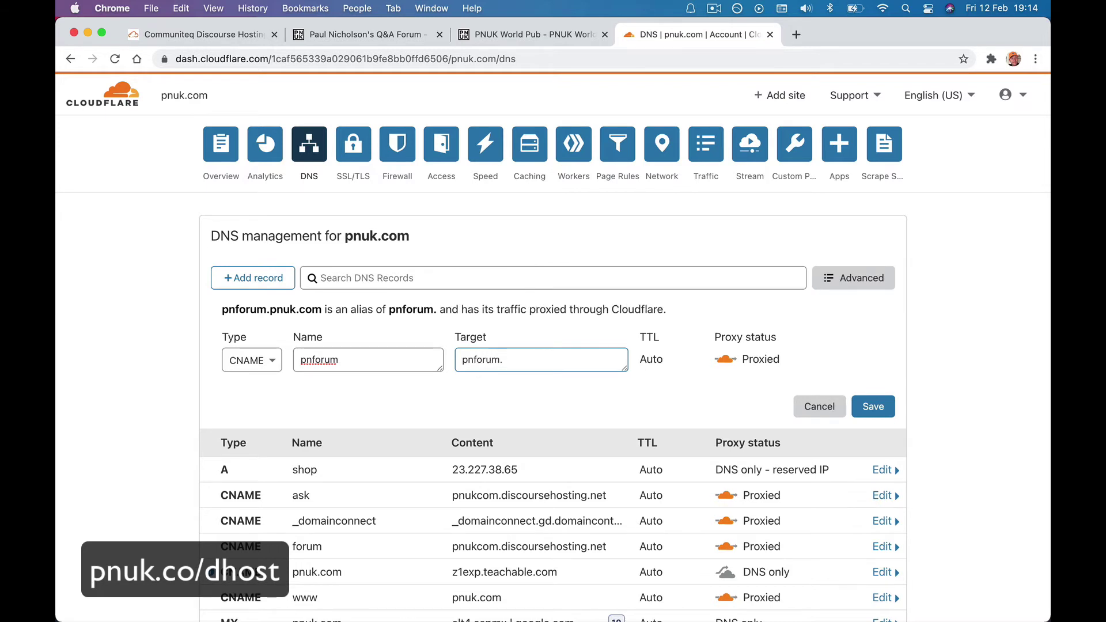
key("super+v")
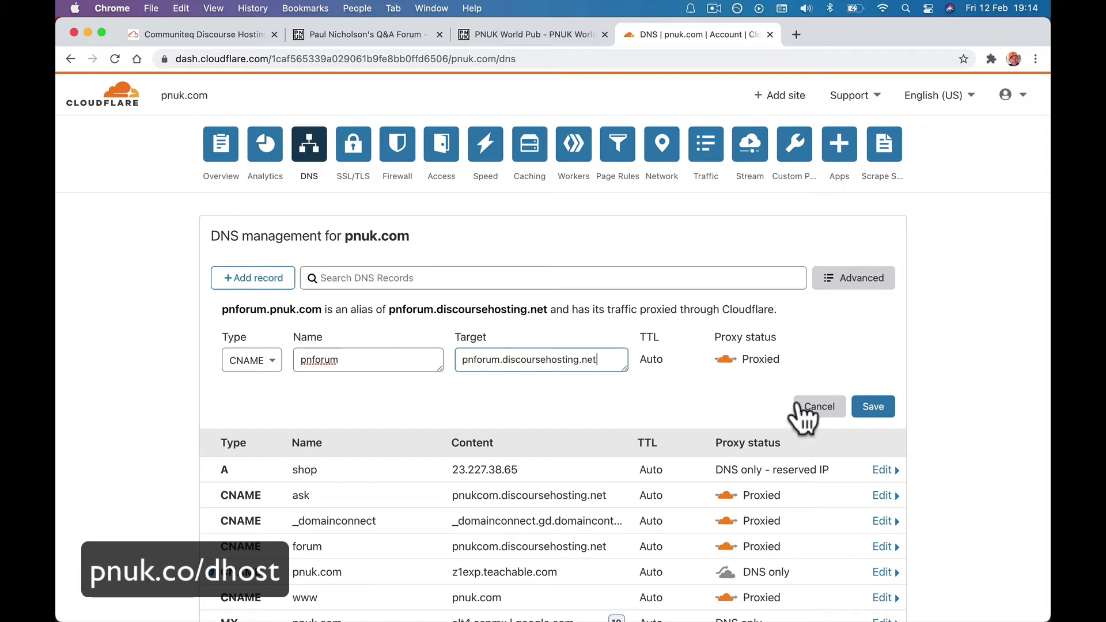
left_click(871, 410)
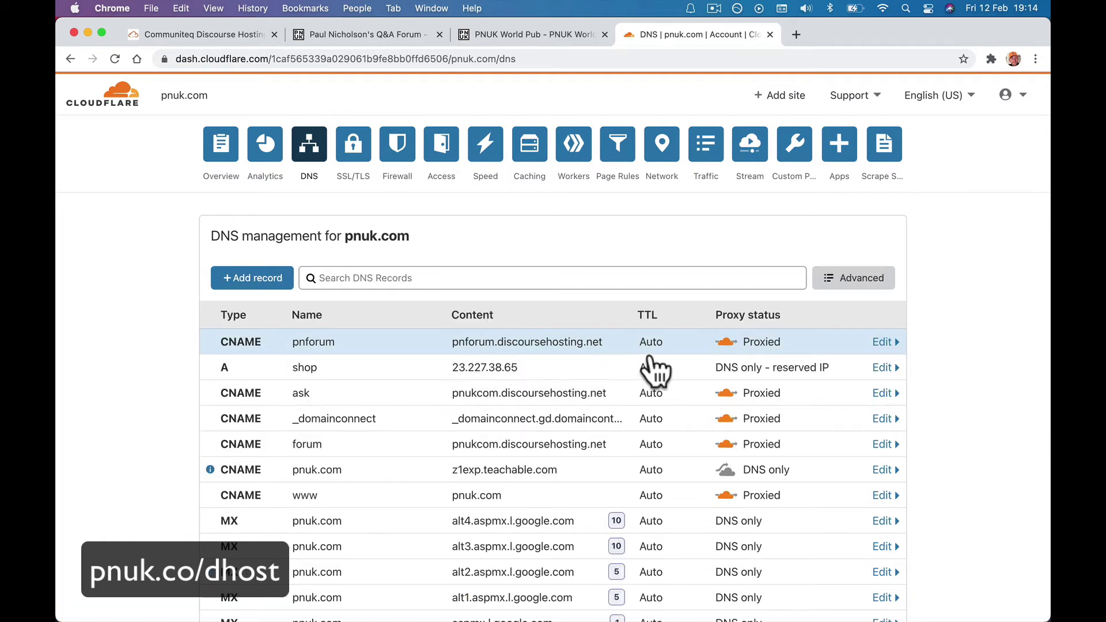
Replace the wrong external hostname with pnforum.pnuk.com, confirm the Cloudflare CNAME, and save settings.
left_click(242, 35)
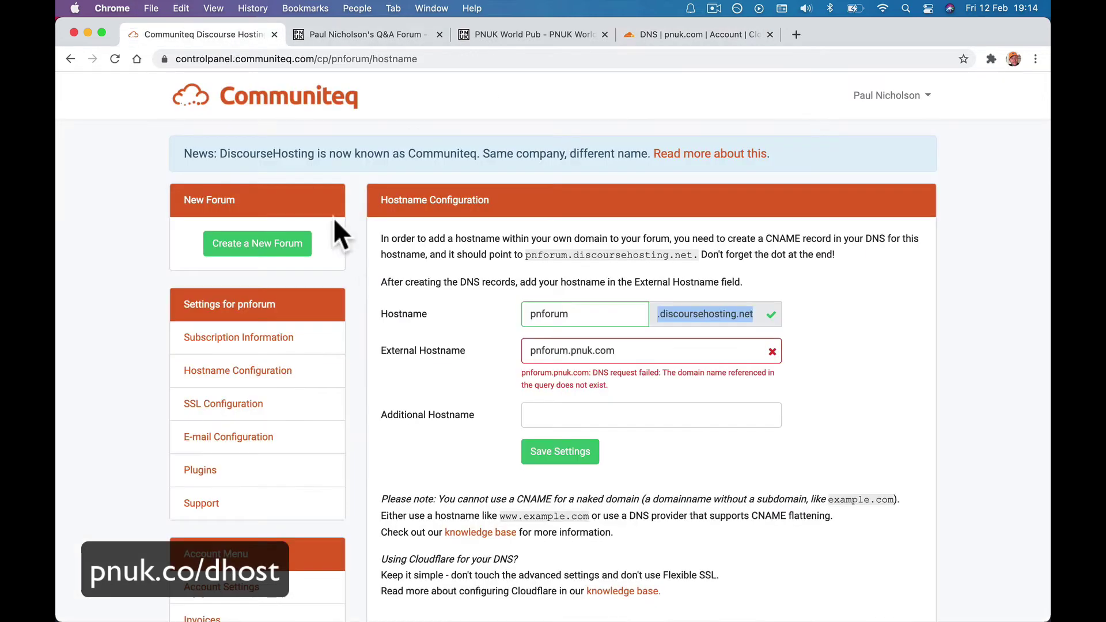
double_click(615, 350)
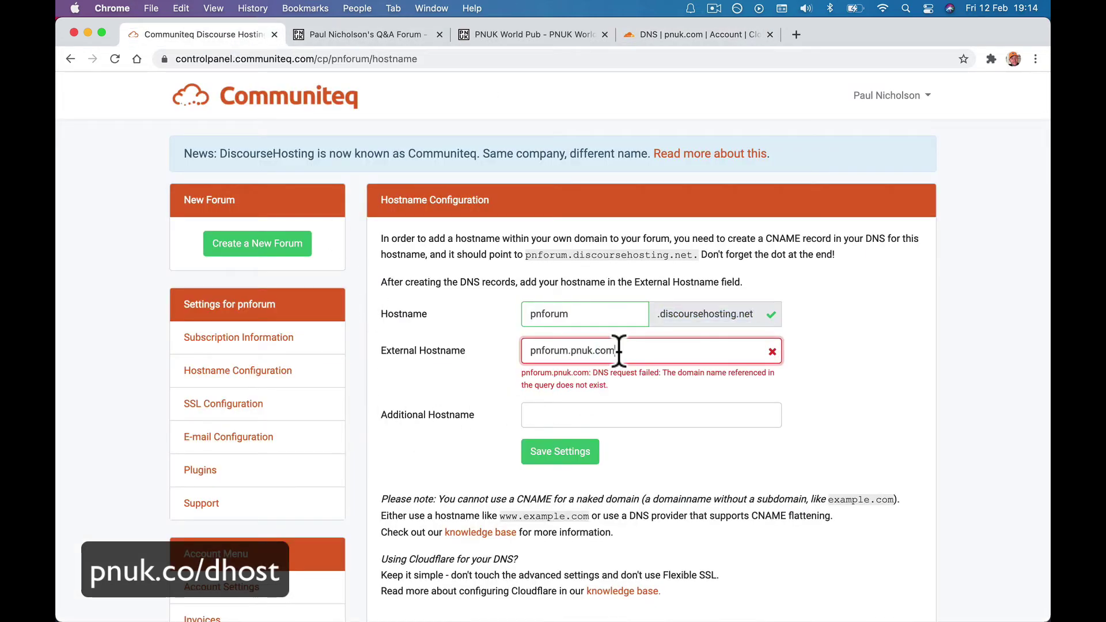
key("BackSpace")
key("BackSpace")
key("BackSpace")
key("BackSpace")
key("BackSpace")
key("BackSpace")
key("BackSpace")
key("BackSpace")
key("BackSpace")
key("BackSpace")
key("BackSpace")
key("BackSpace")
key("BackSpace")
key("BackSpace")
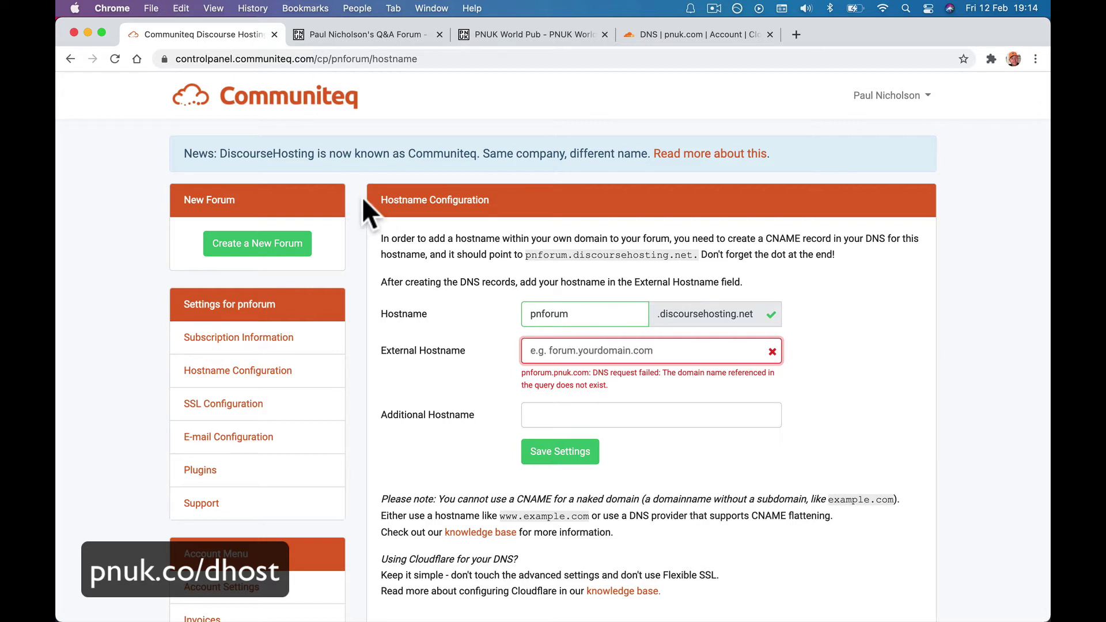
left_click(110, 64)
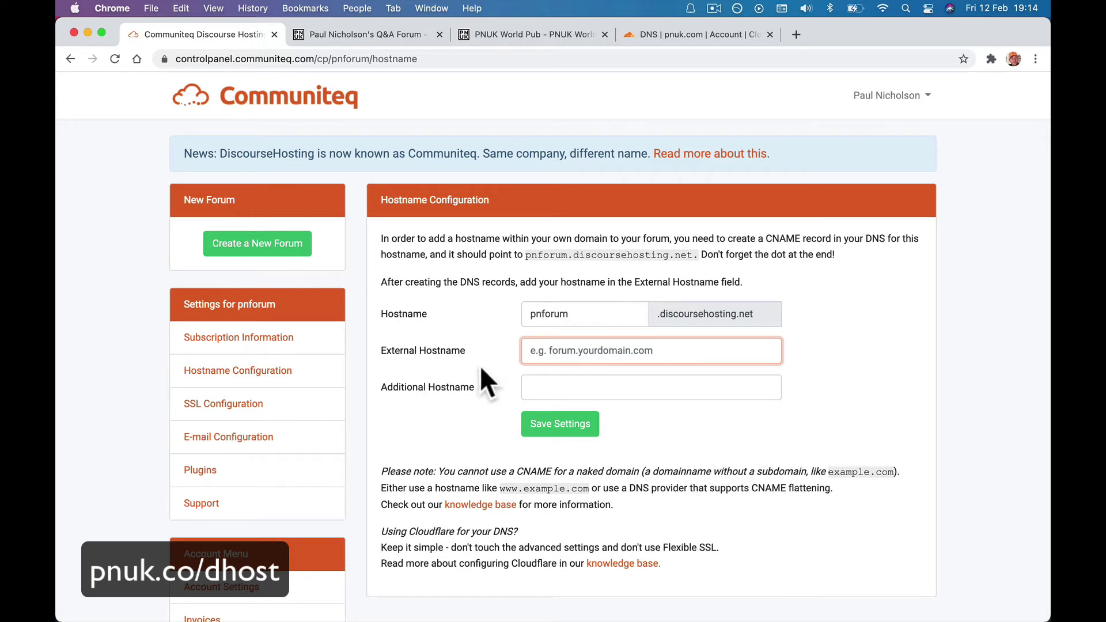
type("pnforum")
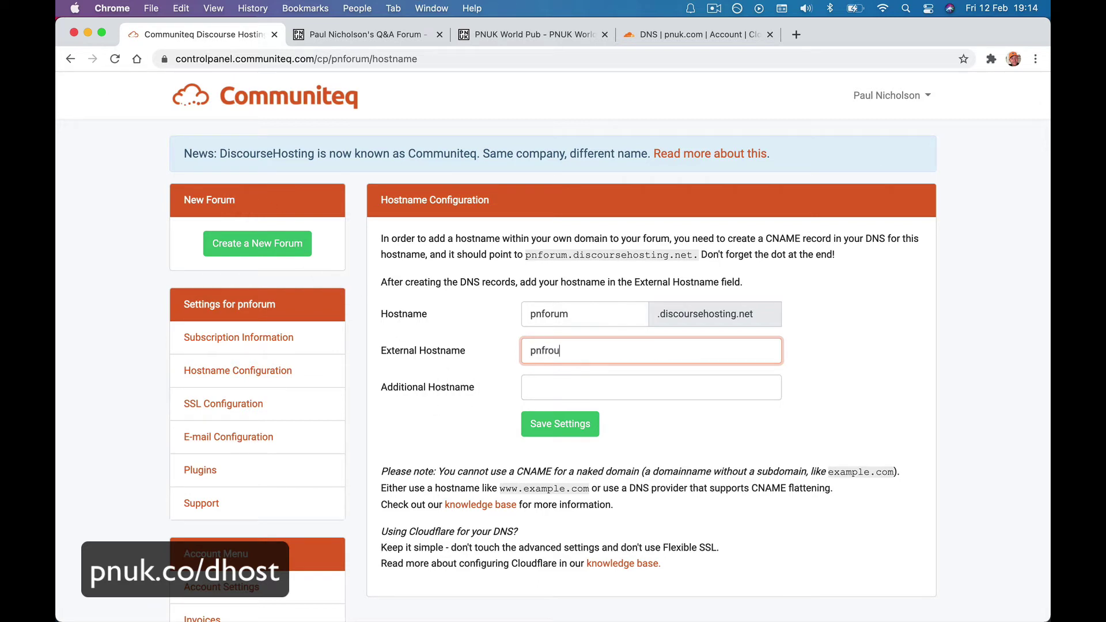
key("BackSpace")
key("BackSpace")
key("BackSpace")
key("BackSpace")
type("orum.pnuk.com")
left_click(538, 390)
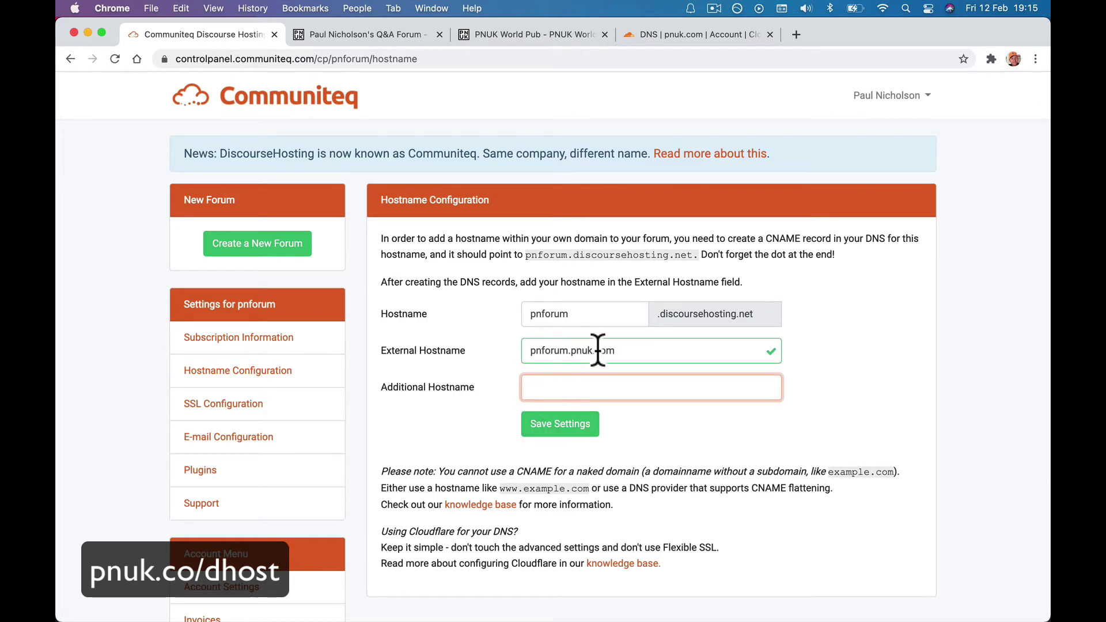
left_click(661, 39)
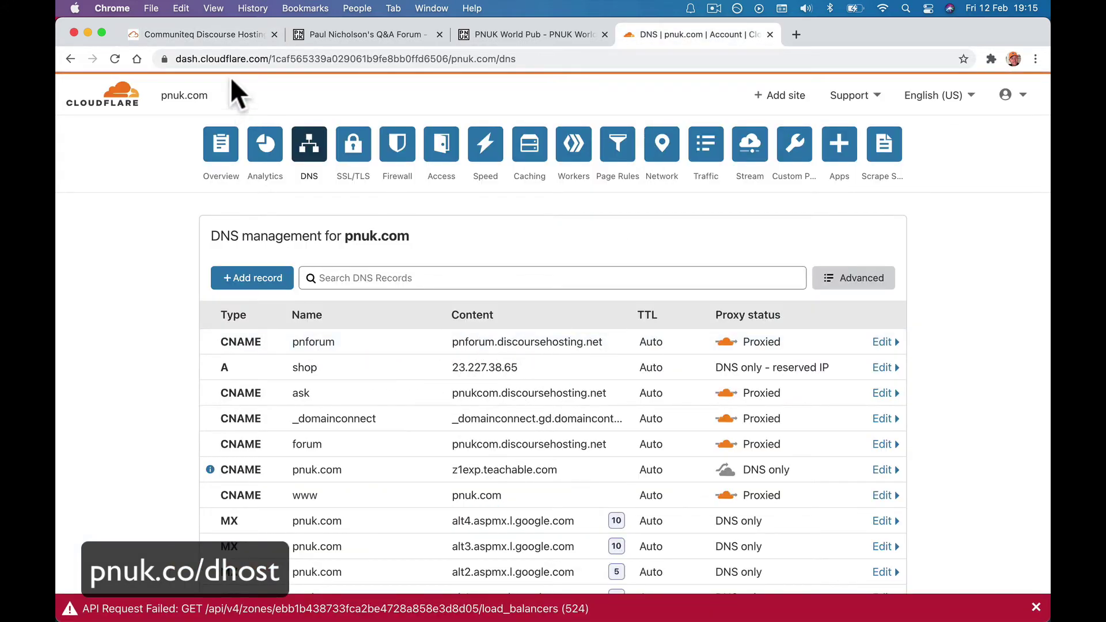
left_click(217, 42)
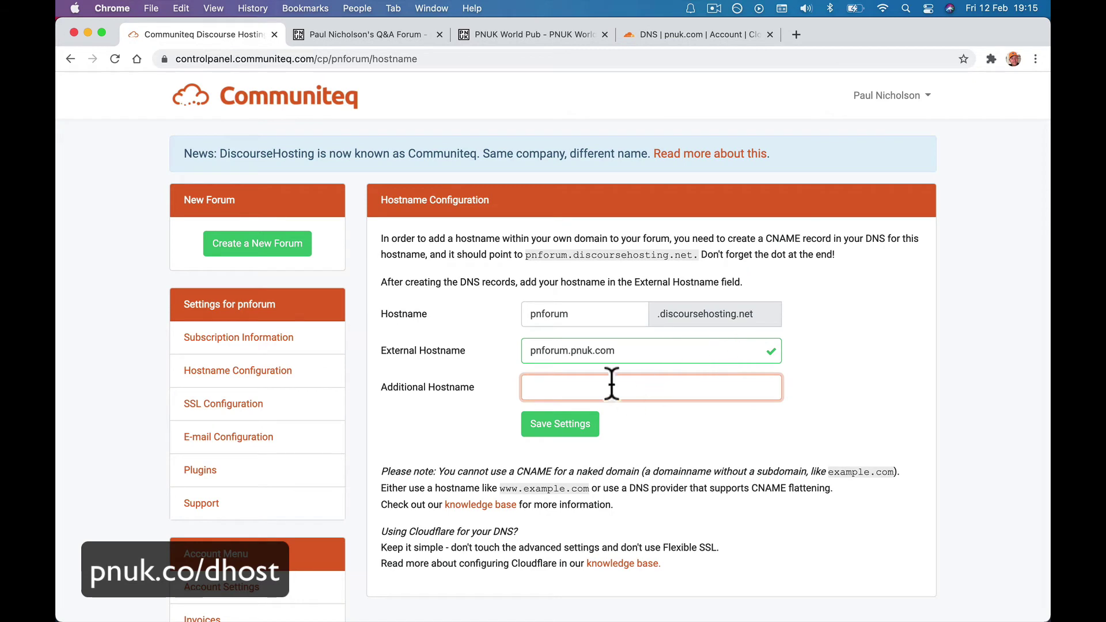
left_click(582, 433)
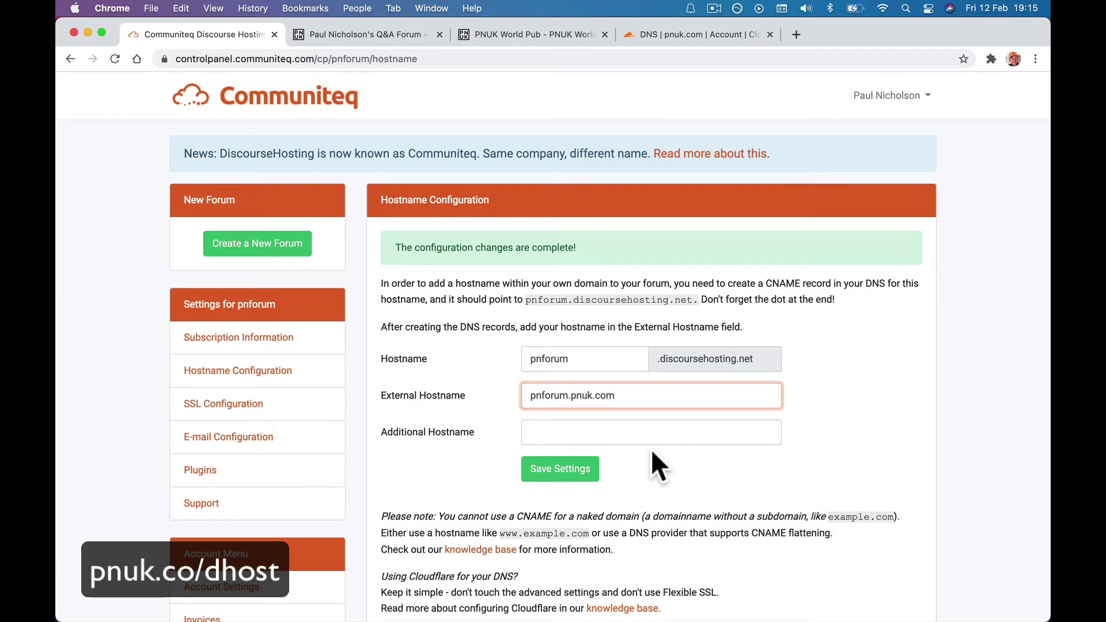
Copy pnforum.pnuk.com from Communiteq and load it in the Q&A Forum tab.
triple_click(532, 396)
key("super+c")
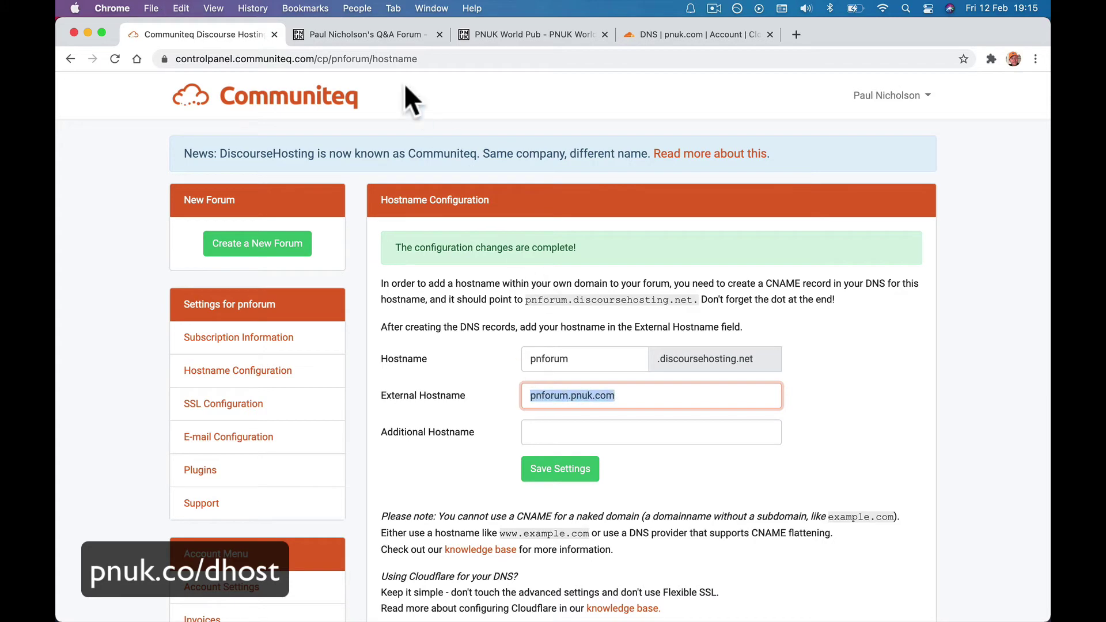
left_click(381, 32)
left_click(382, 58)
key("super+v")
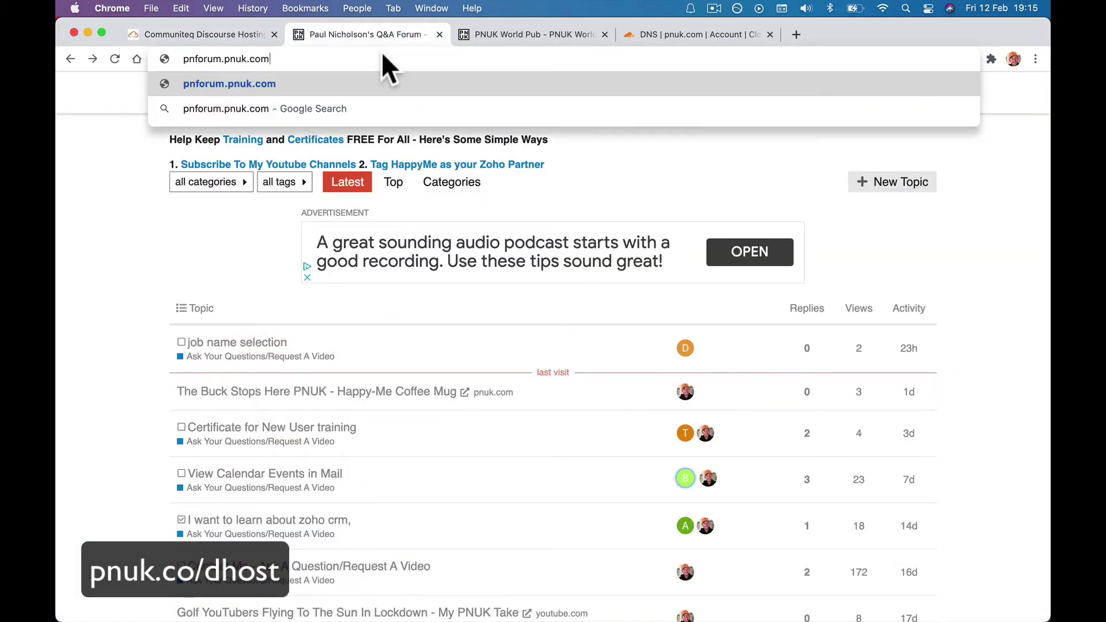
key("Return")
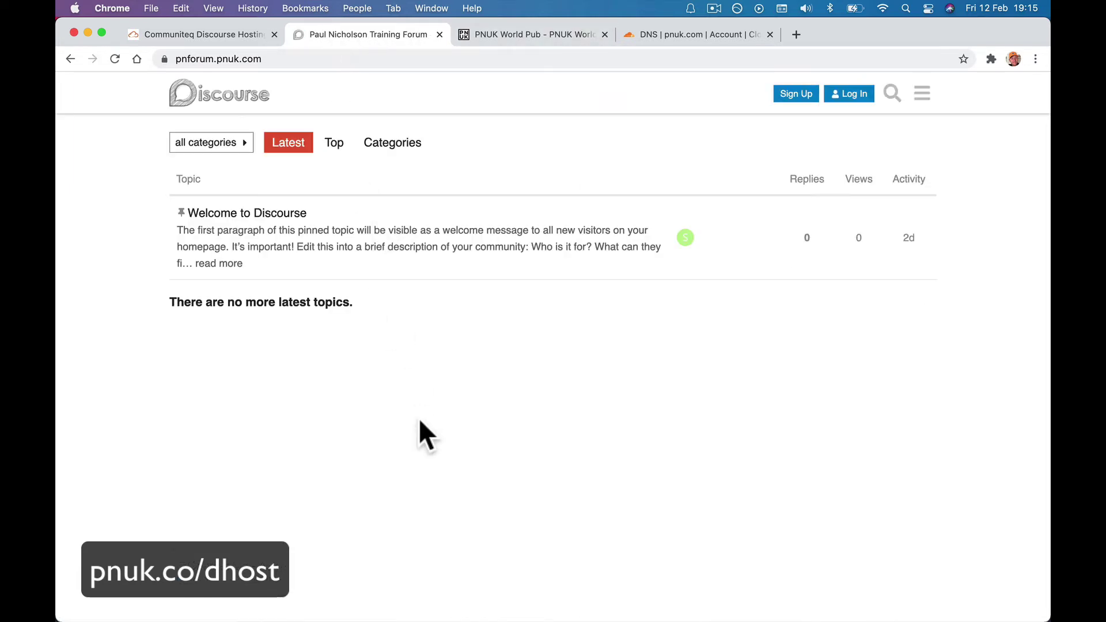
left_click_drag(295, 59, 266, 60)
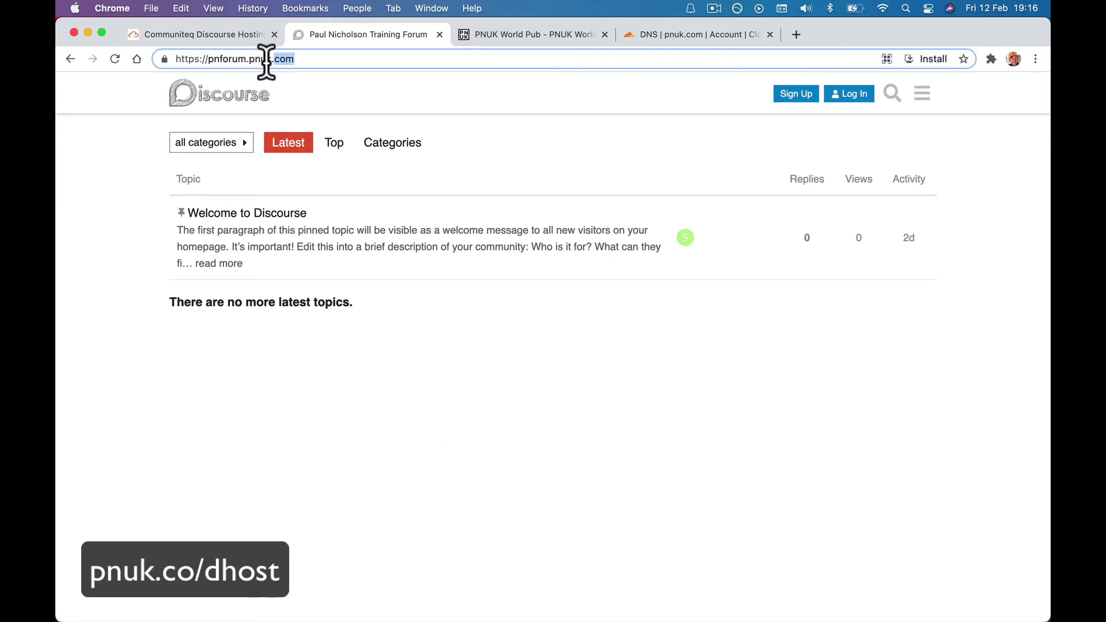
triple_click(254, 58)
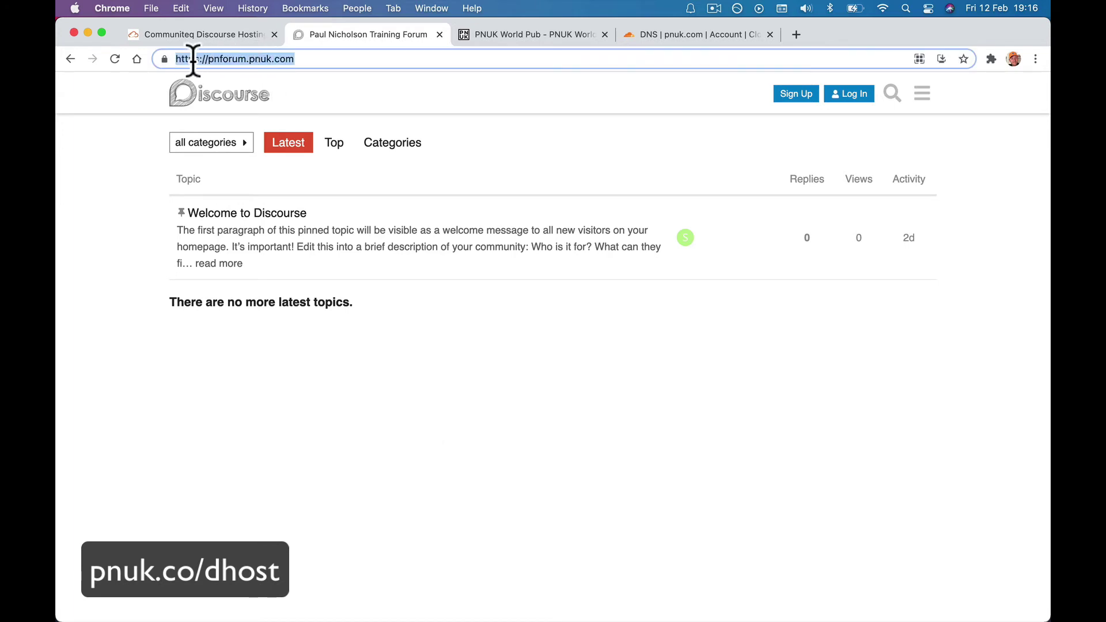
left_click_drag(208, 60, 327, 60)
Sign in with the admin username and password, saving the login in the browser.
left_click(844, 94)
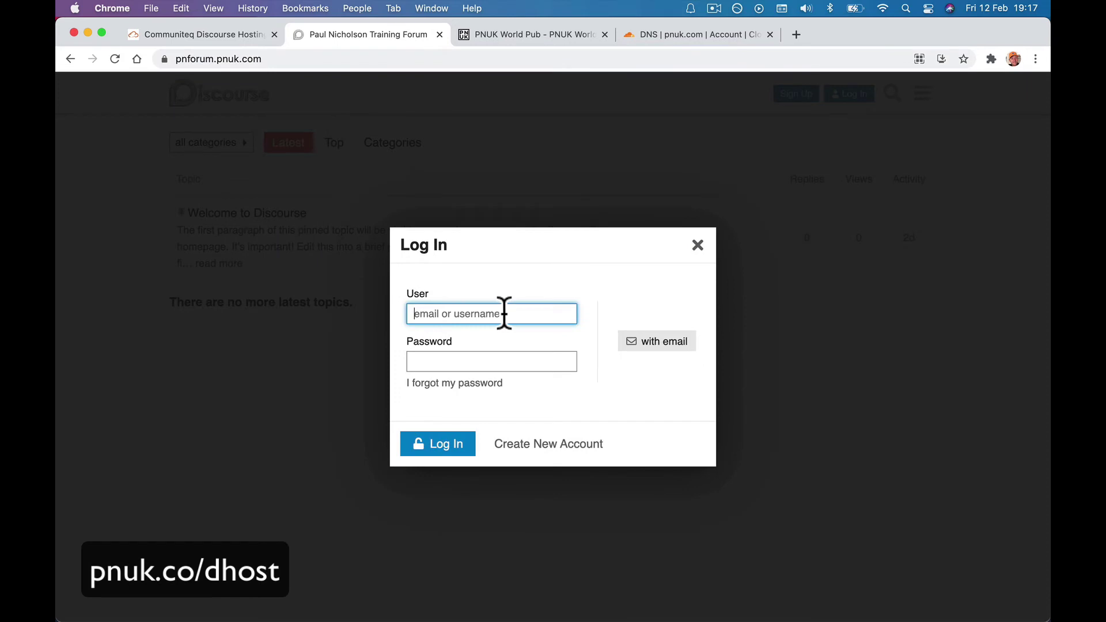
type("pauln")
key("Tab")
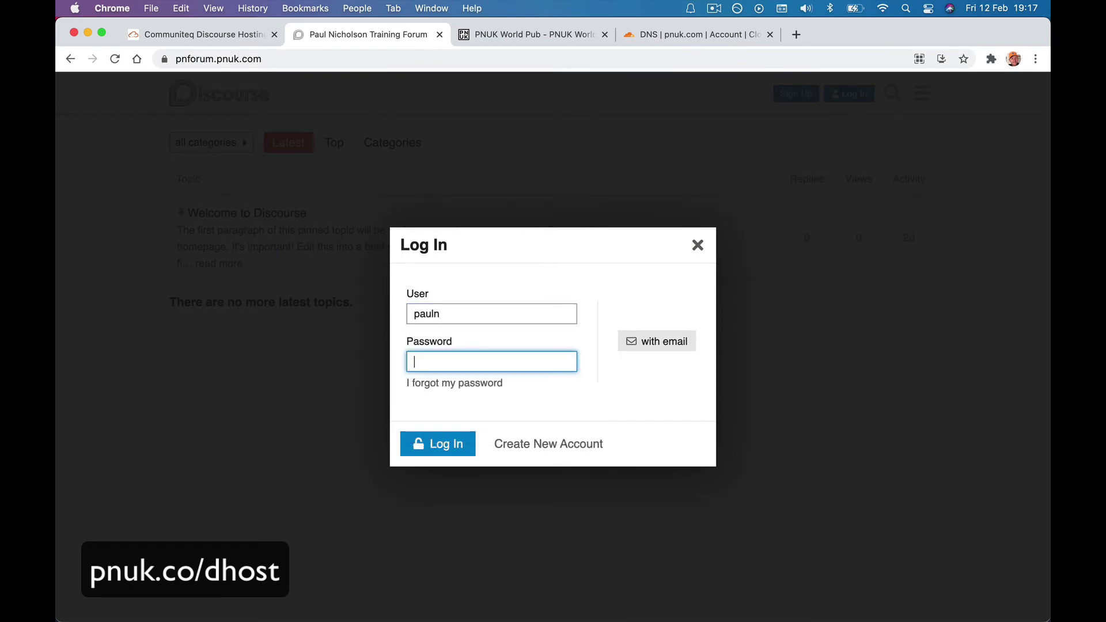
type("•••••••••••••••••")
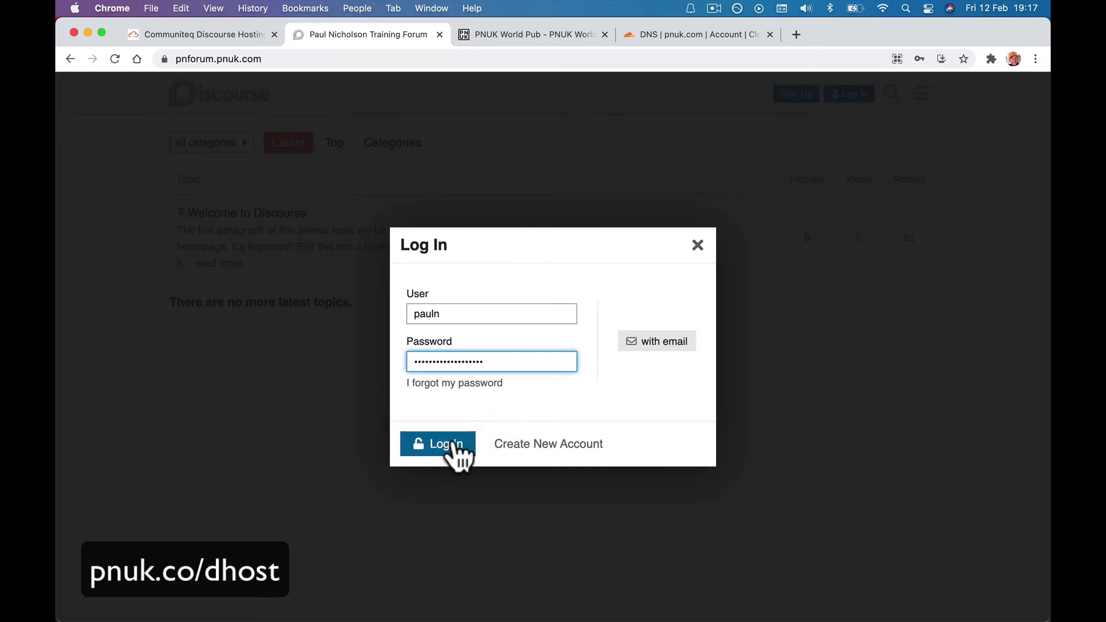
left_click(455, 447)
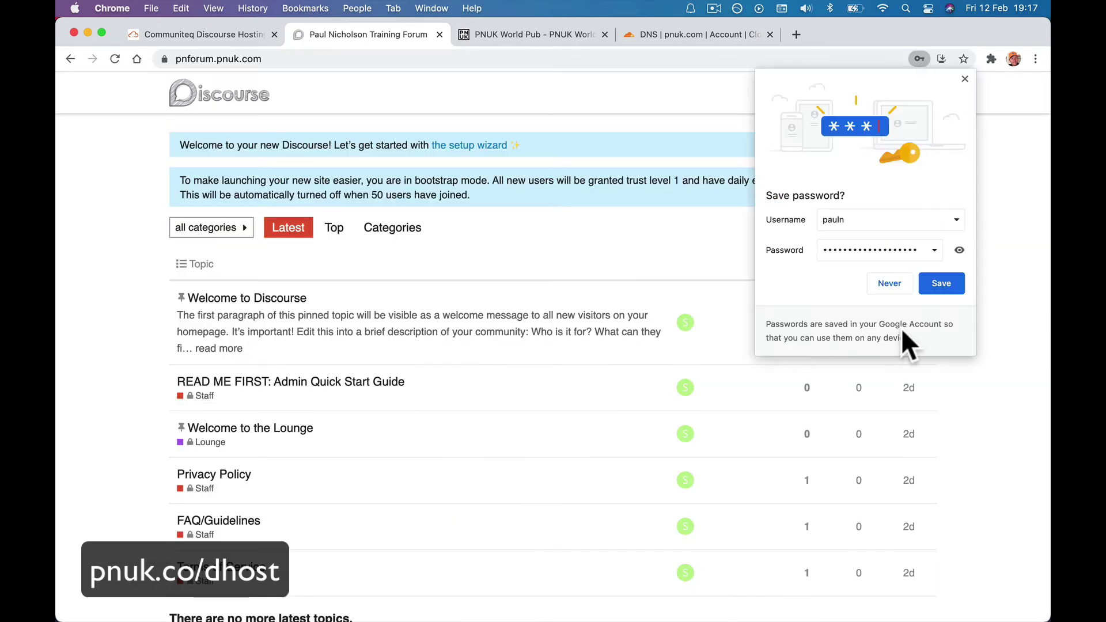
left_click(953, 282)
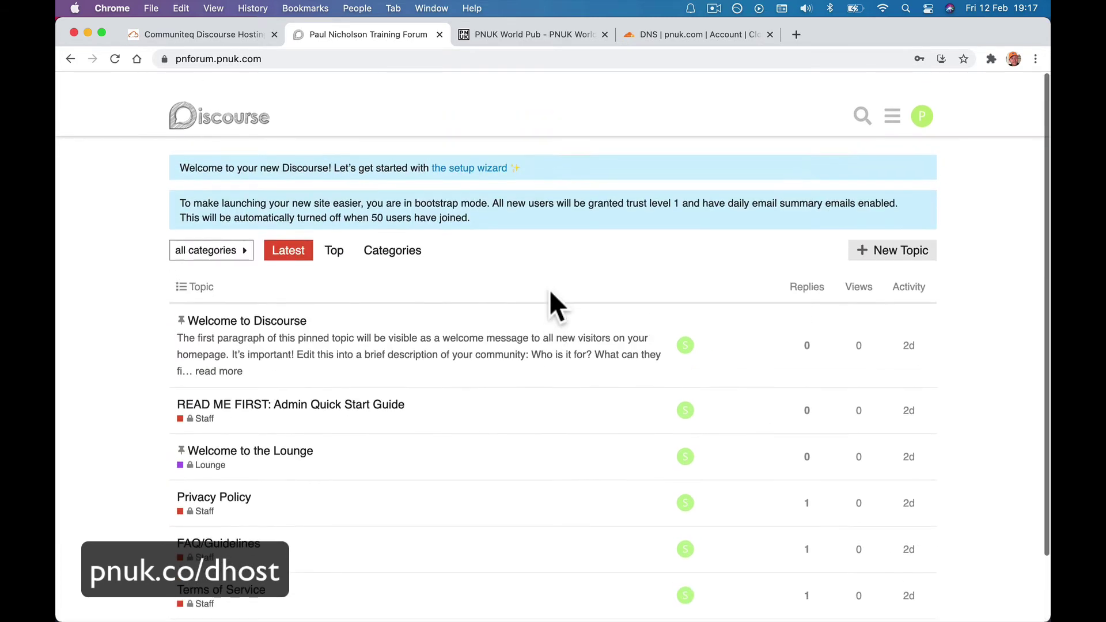
Look over the admin dashboard's required settings, then return to the forum home.
left_click(893, 94)
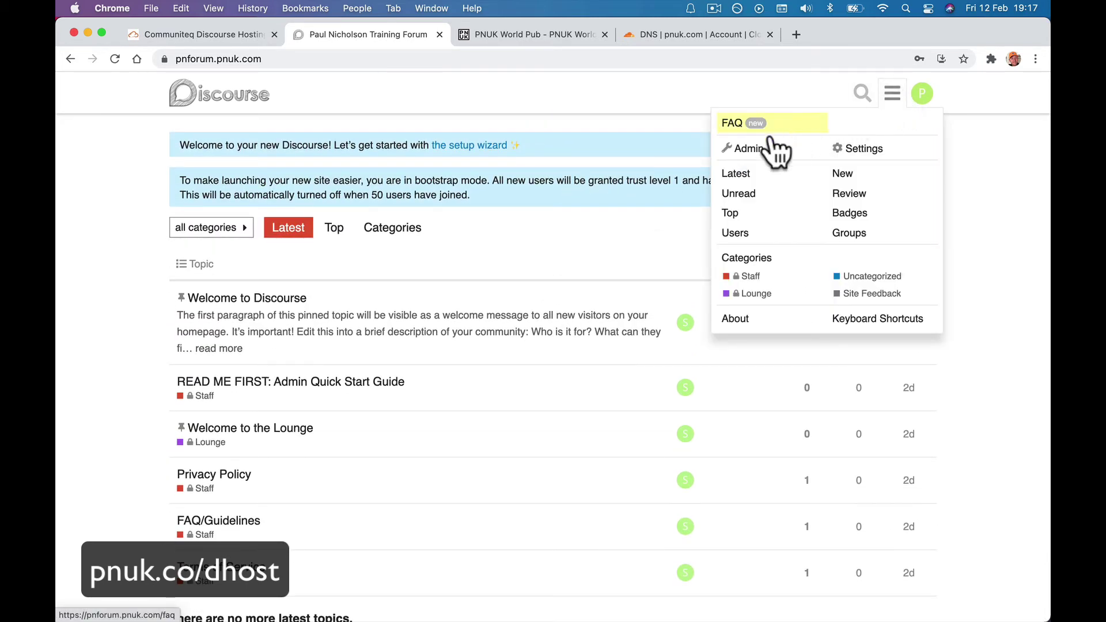
left_click(777, 150)
left_click(274, 229)
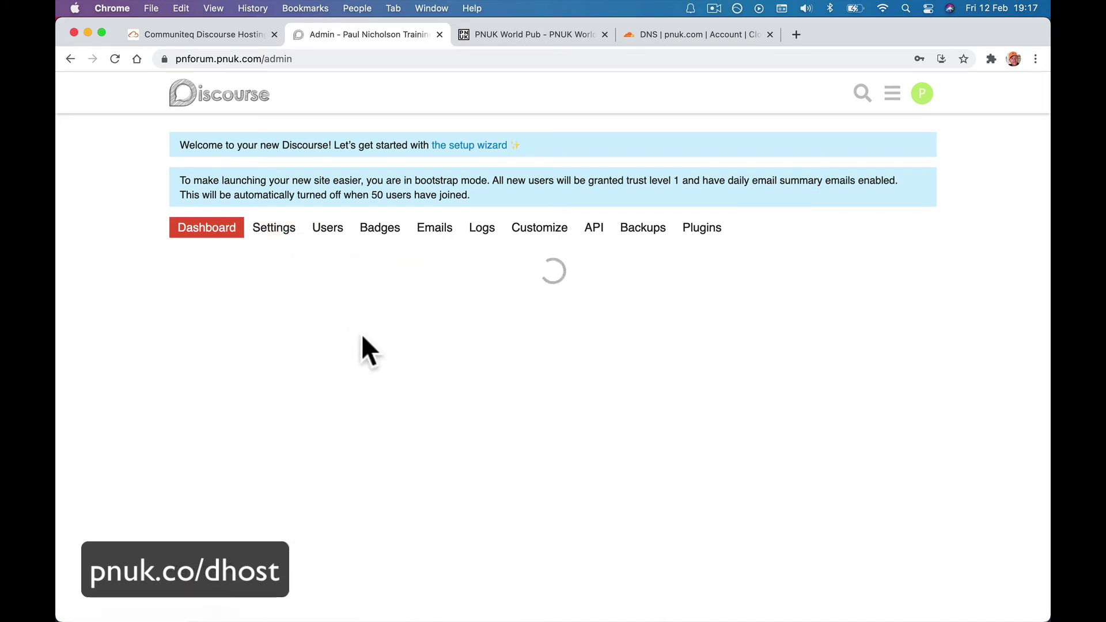
left_click(193, 97)
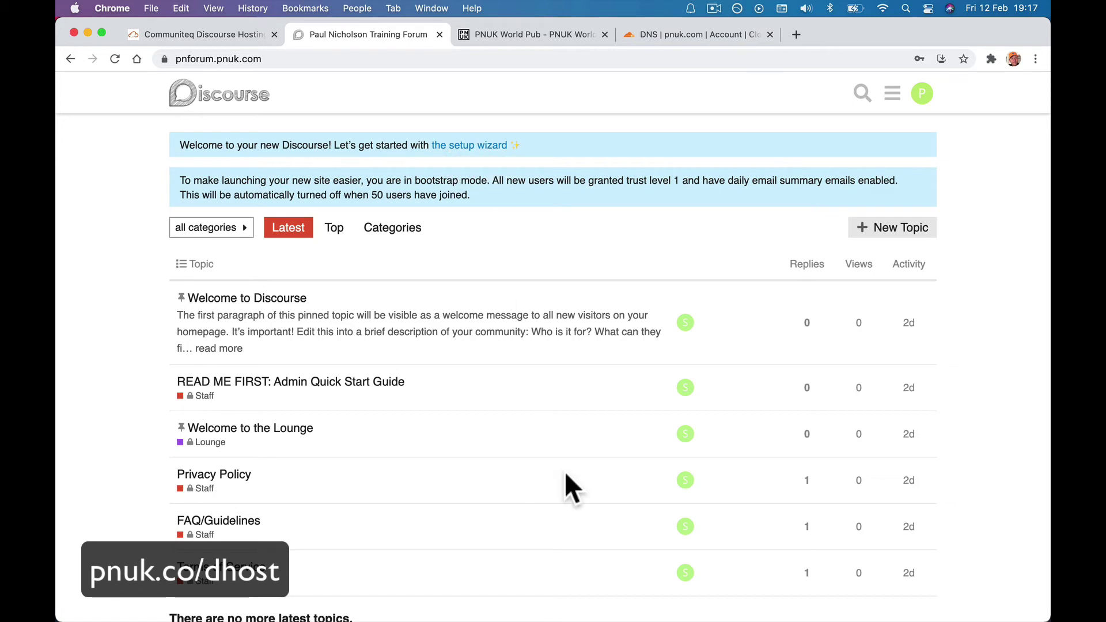
left_click(477, 151)
left_click_drag(178, 145, 524, 148)
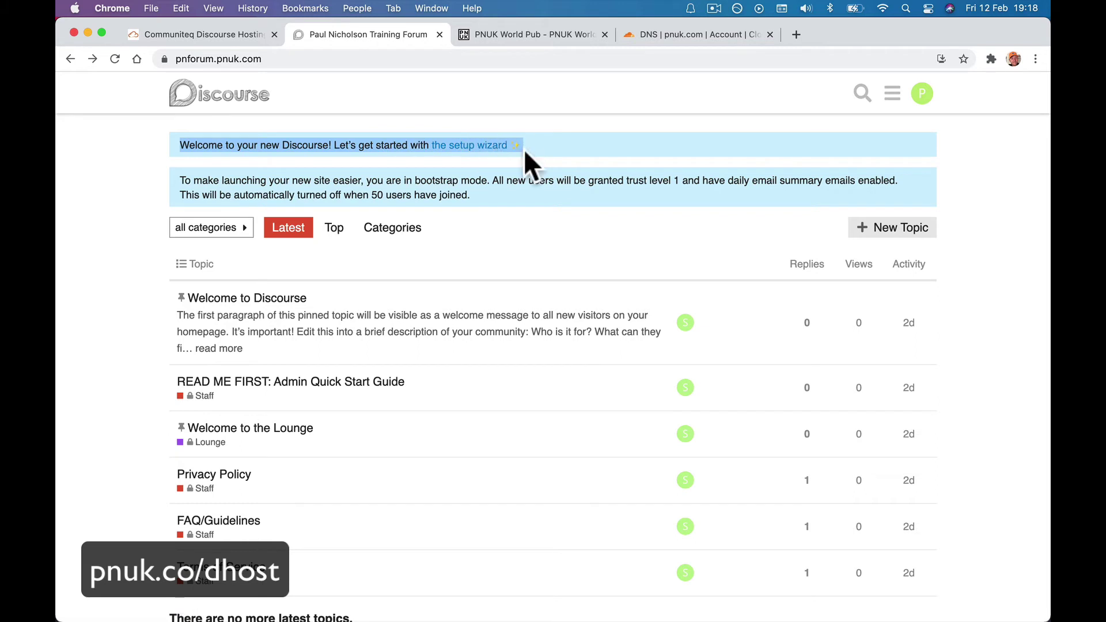
Open the setup wizard at /wizard and leave English (United States) as the default language.
left_click(303, 61)
left_click(311, 63)
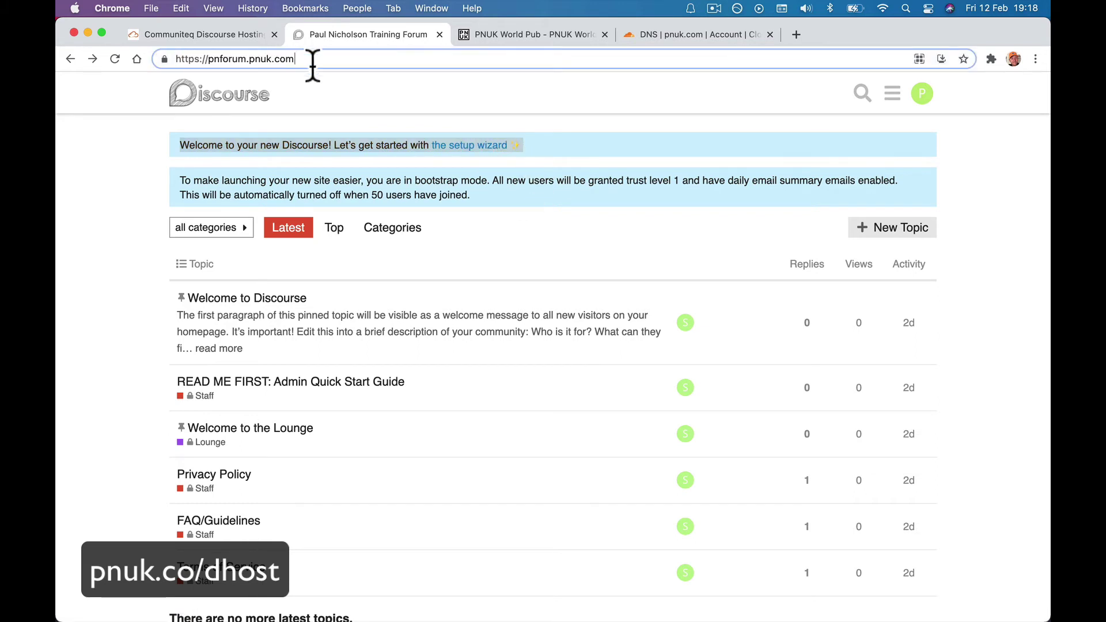
type("/")
type("w")
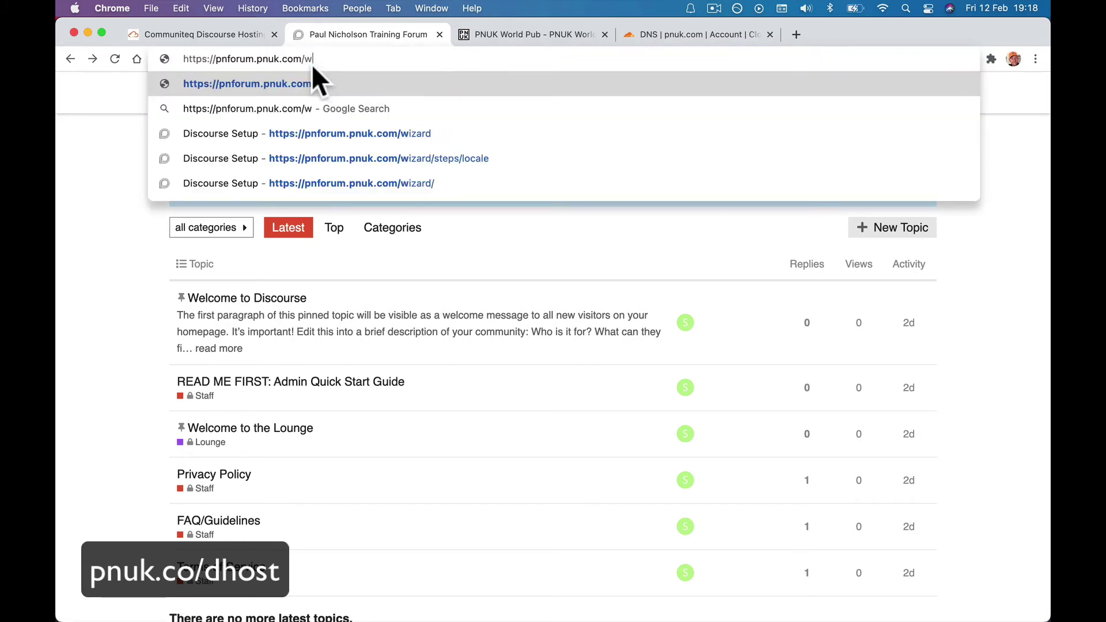
type("izard")
key("Return")
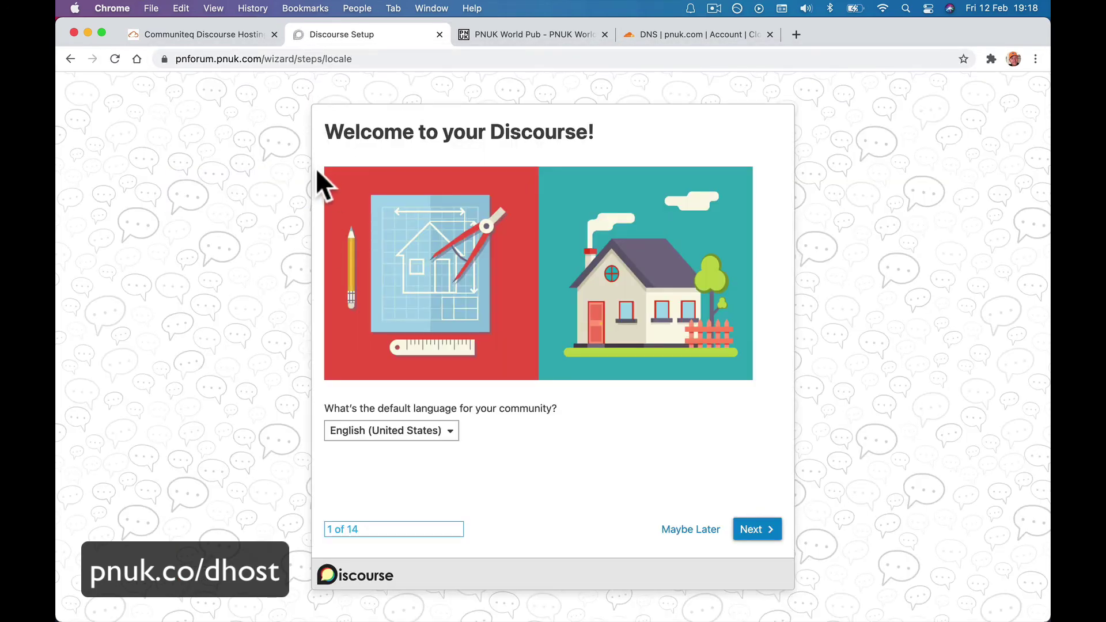
scroll(340, 258, "left", 5)
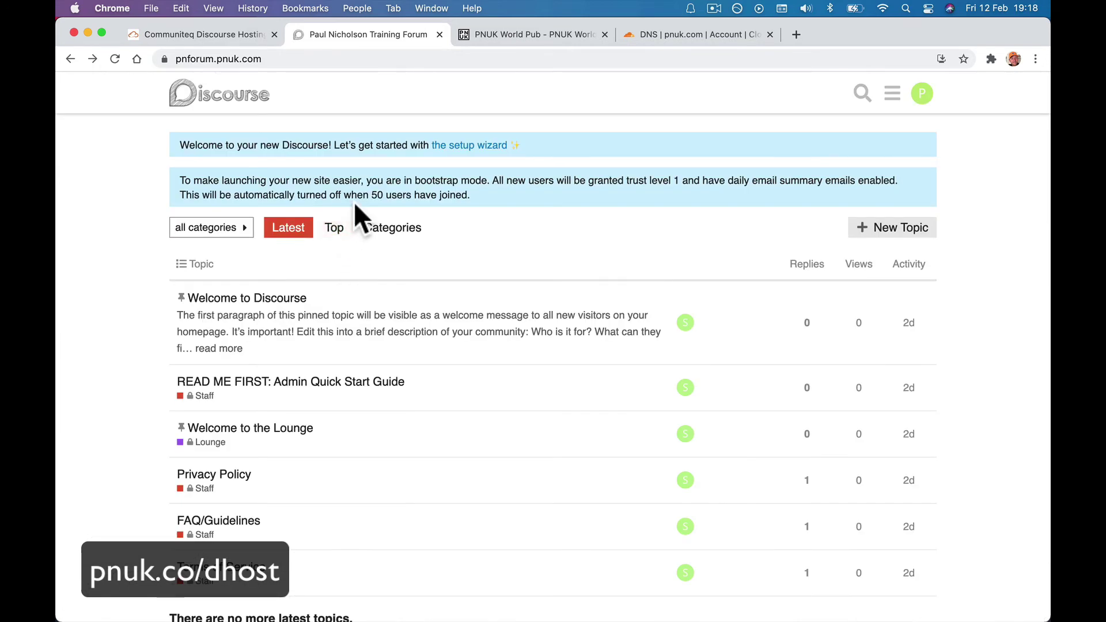
left_click(449, 144)
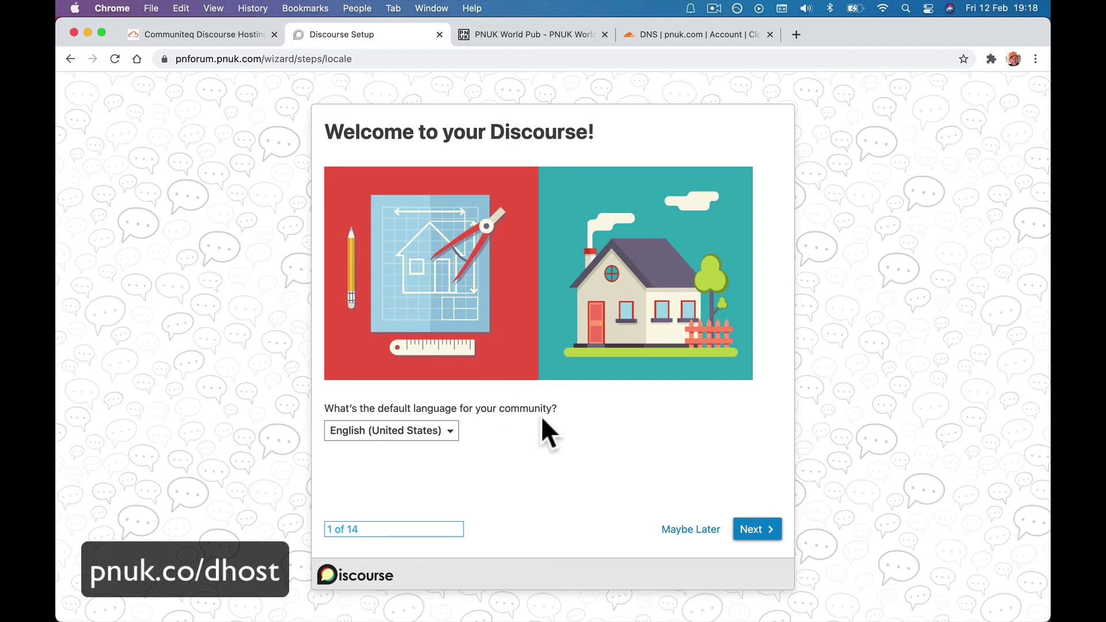
left_click(449, 433)
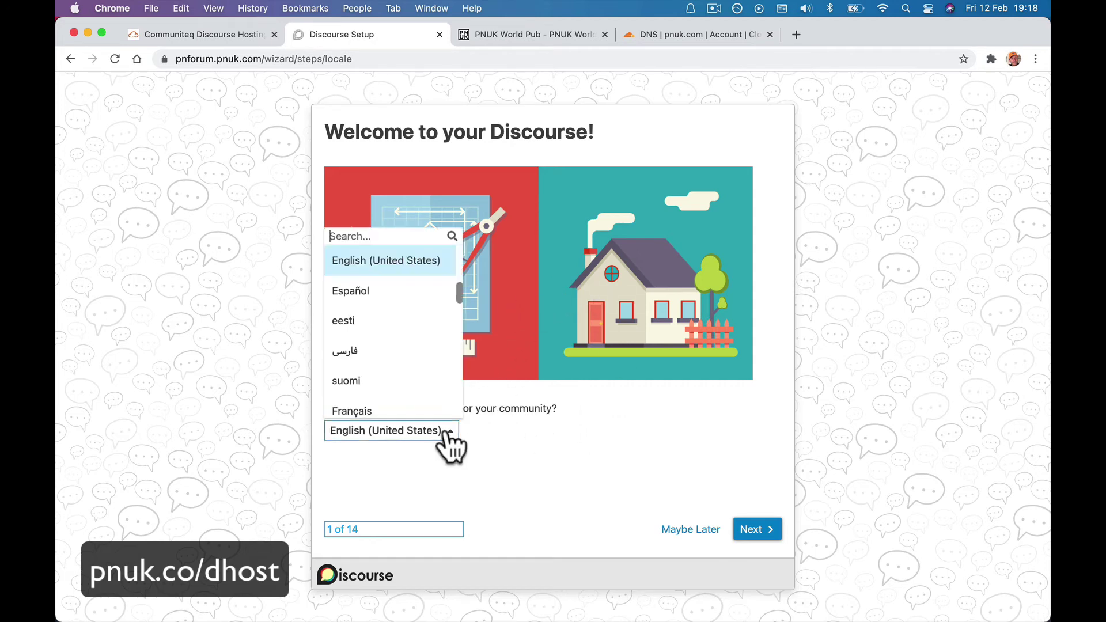
scroll(415, 323, "down", 3)
scroll(415, 323, "up", 3)
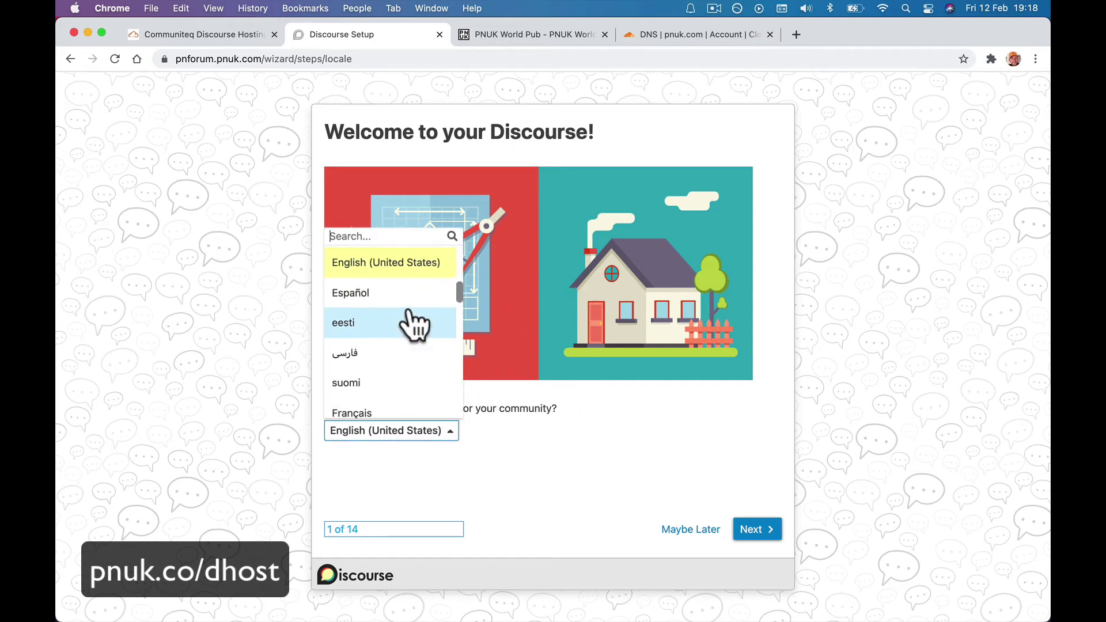
left_click(538, 506)
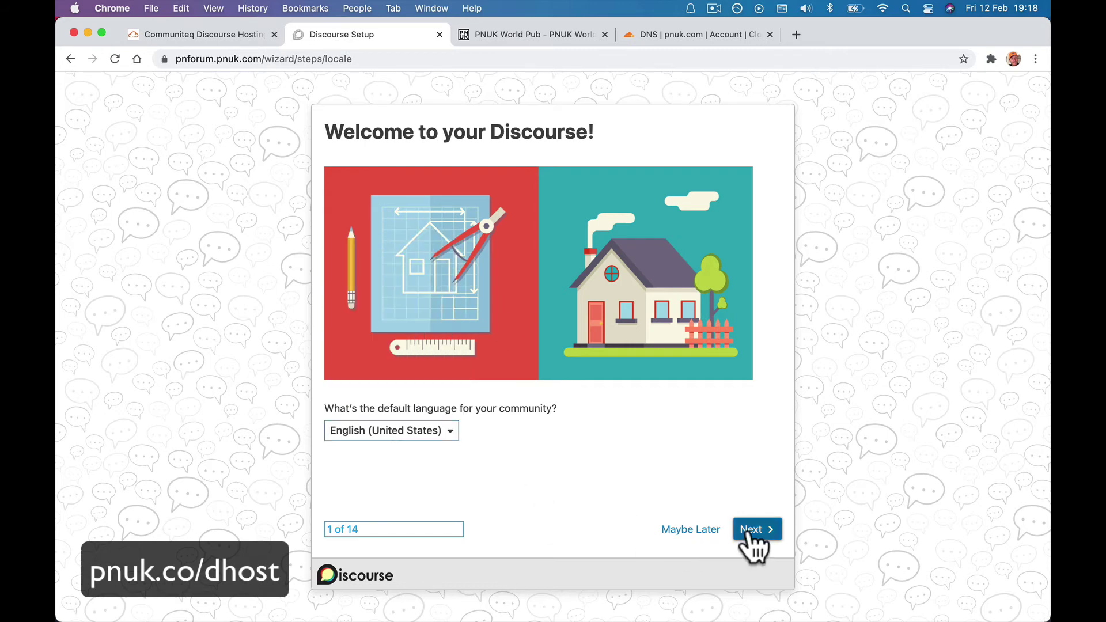
left_click(752, 532)
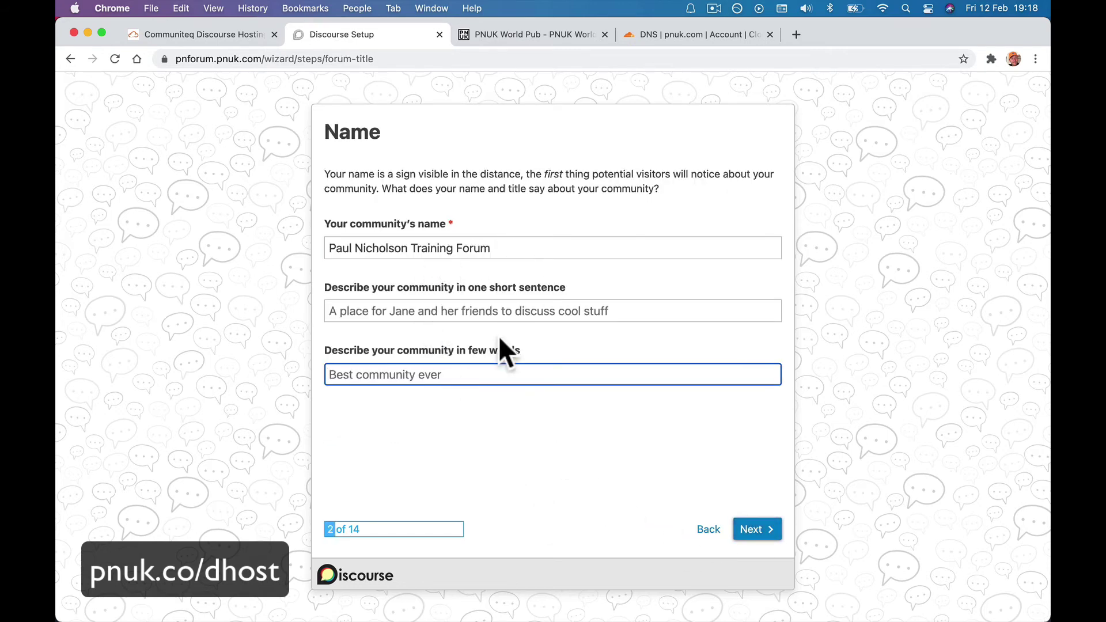
Enter 'A Place To Talk All Things Tech' and 'Tech Training Community' as the descriptions.
triple_click(501, 250)
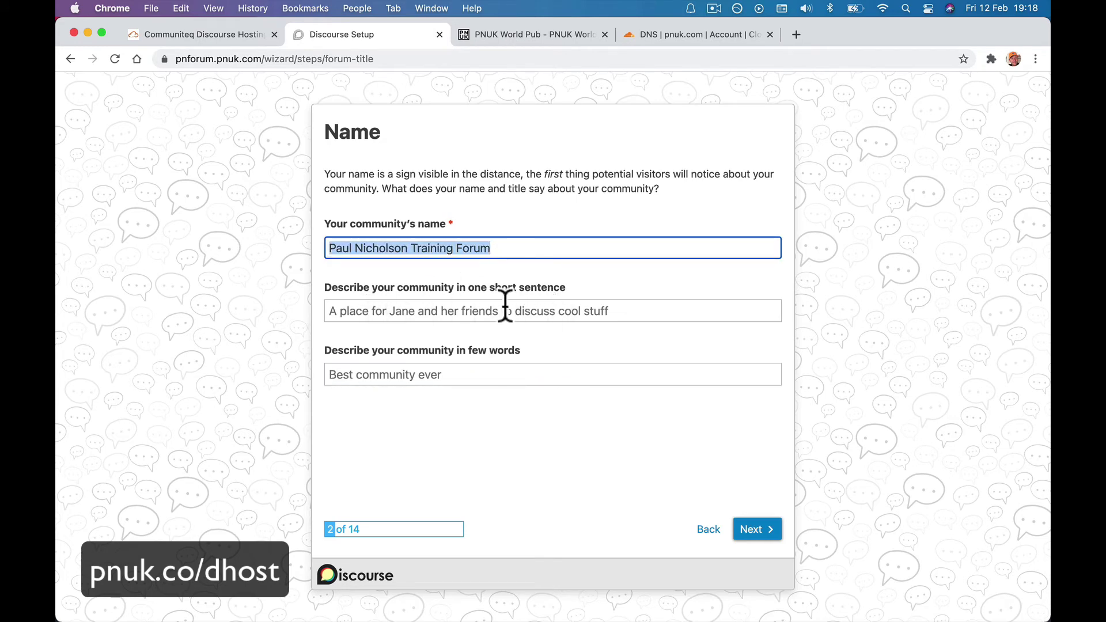
left_click(479, 314)
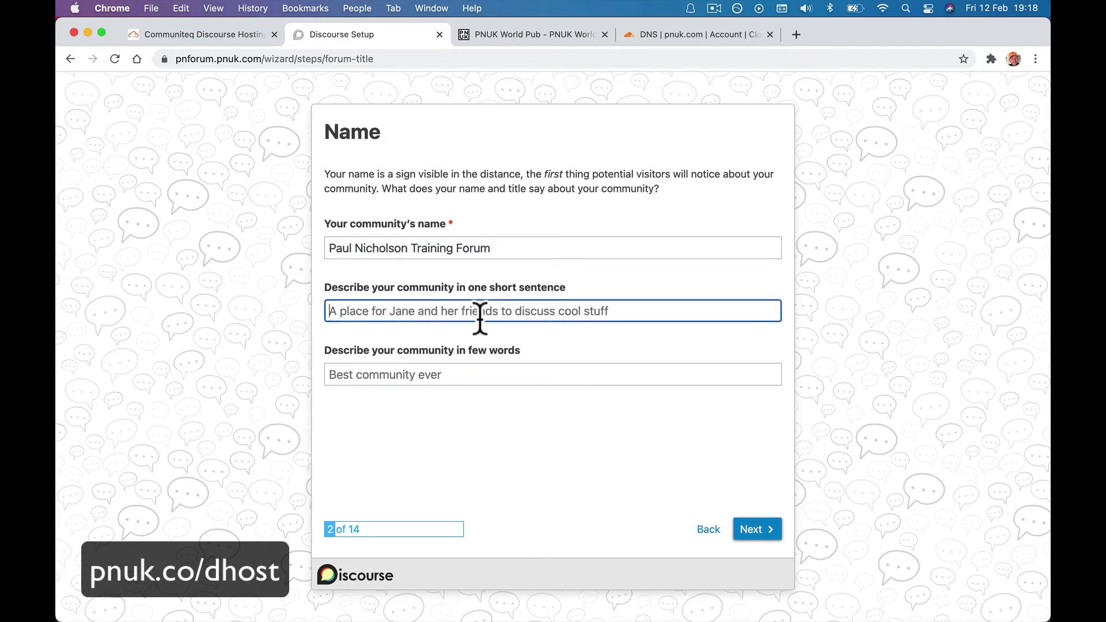
type("A Place To ")
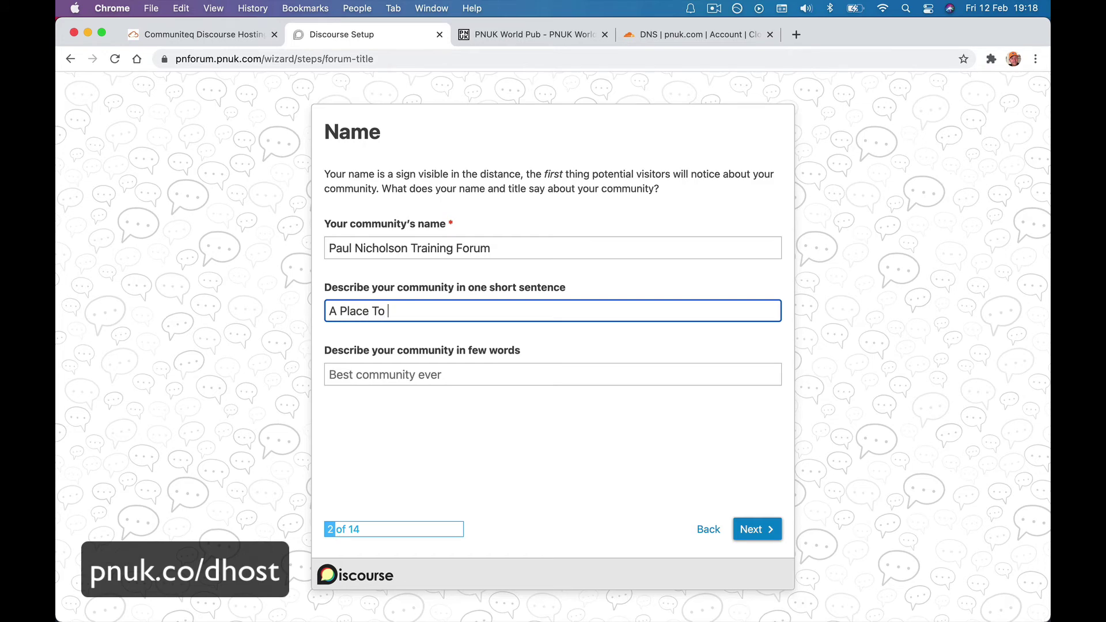
type("Talk All Things Tect")
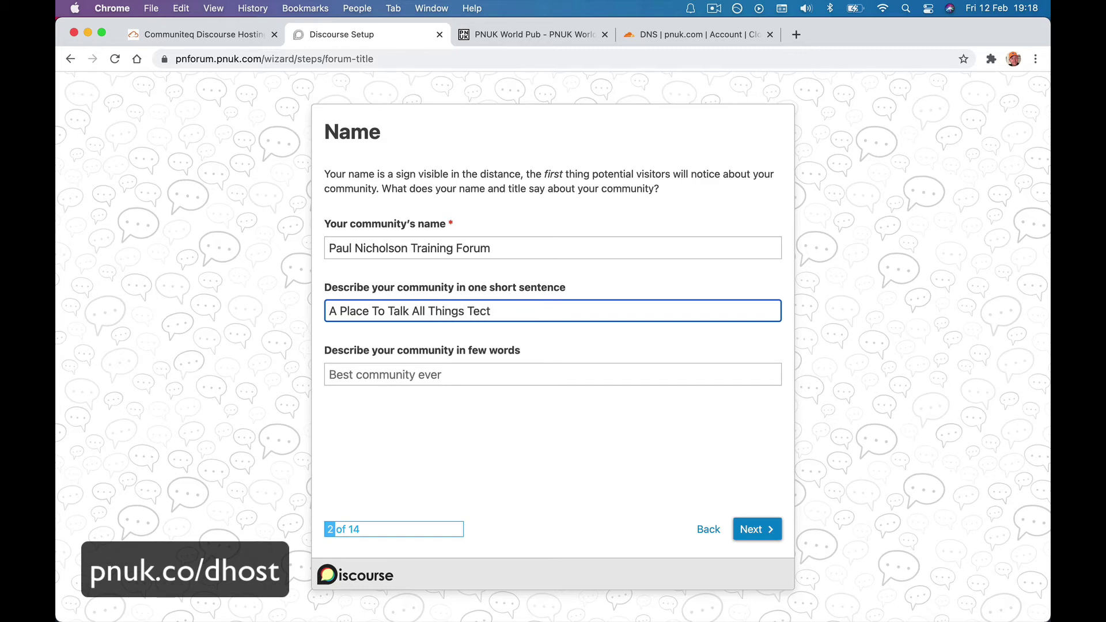
key("BackSpace")
key("BackSpace")
type("cg")
key("BackSpace")
type("h")
left_click(454, 378)
type("Tech ")
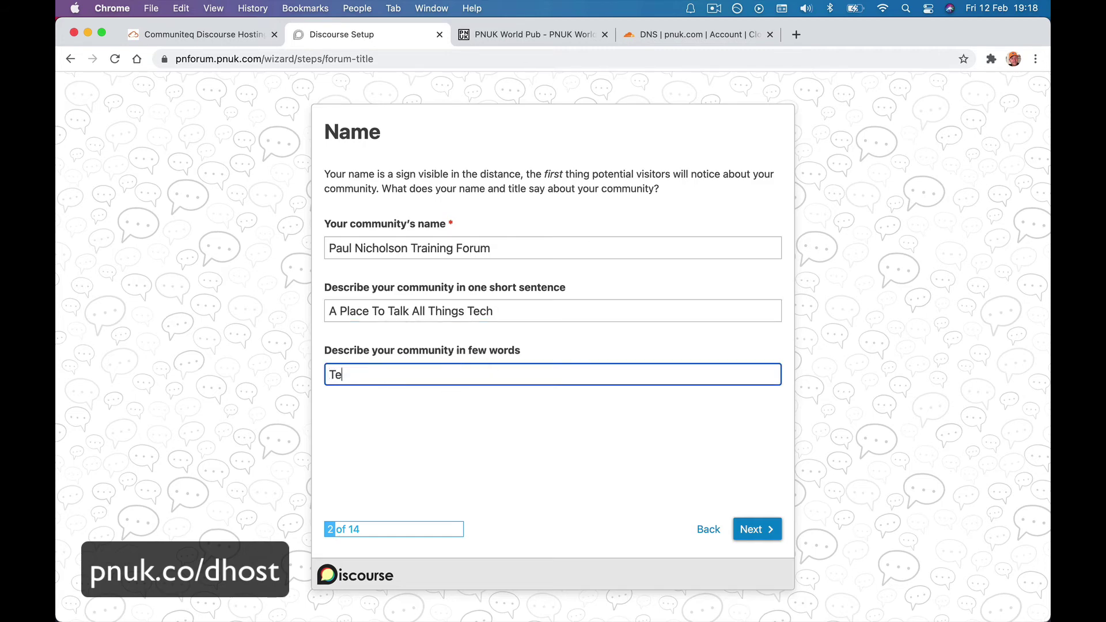
type("Trainign")
key("BackSpace")
key("BackSpace")
type("ng Community")
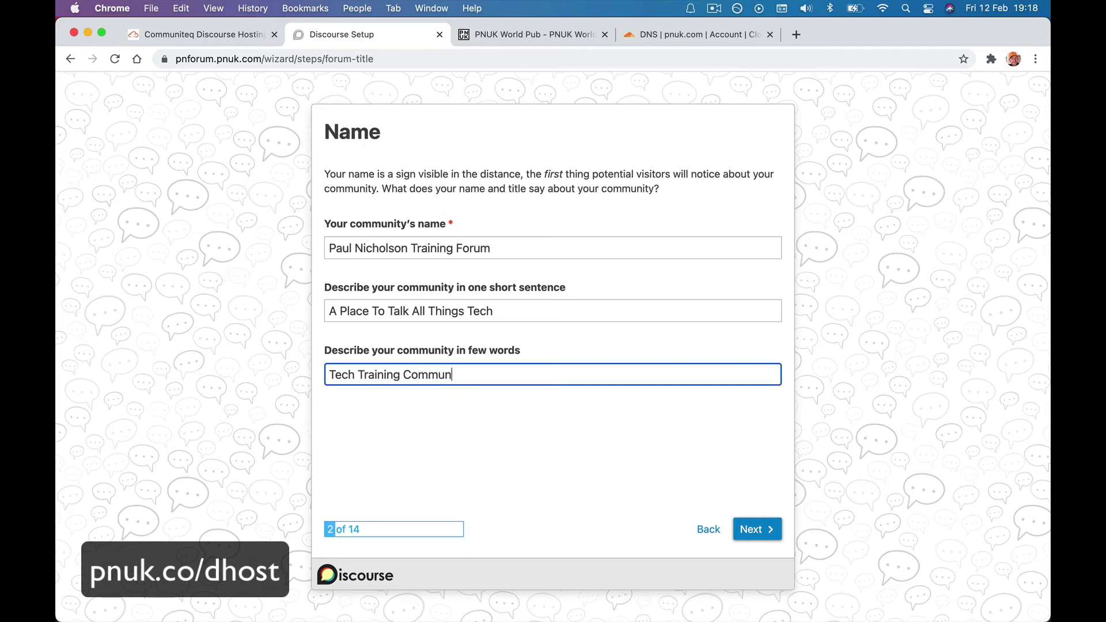
Paste 'Tech Training Community' into the welcome topic and continue to the Access step.
left_click(750, 530)
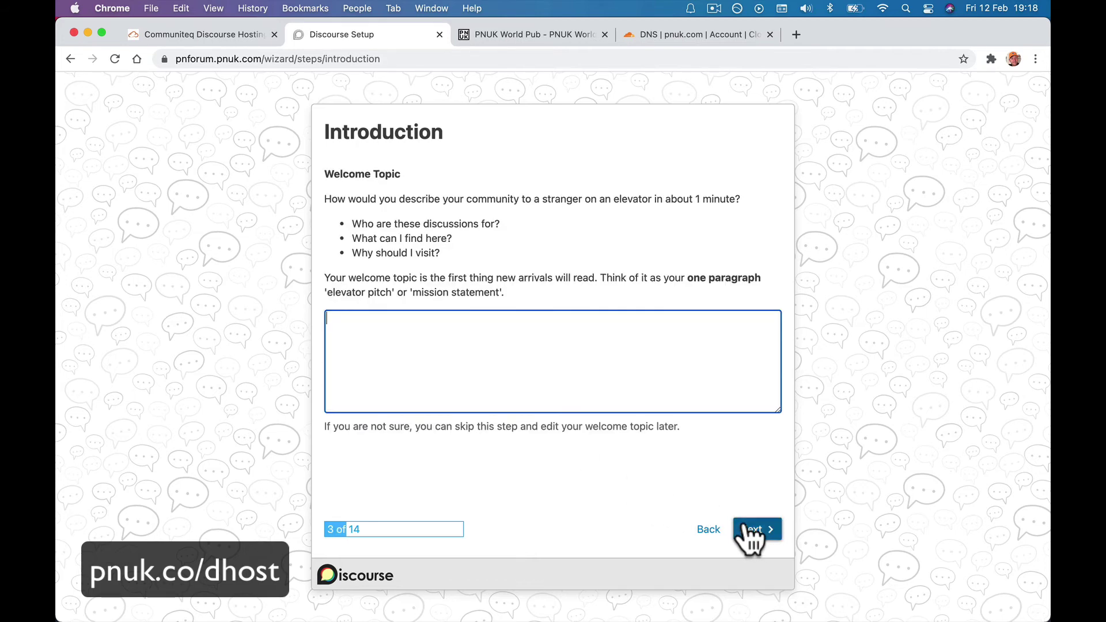
left_click(709, 529)
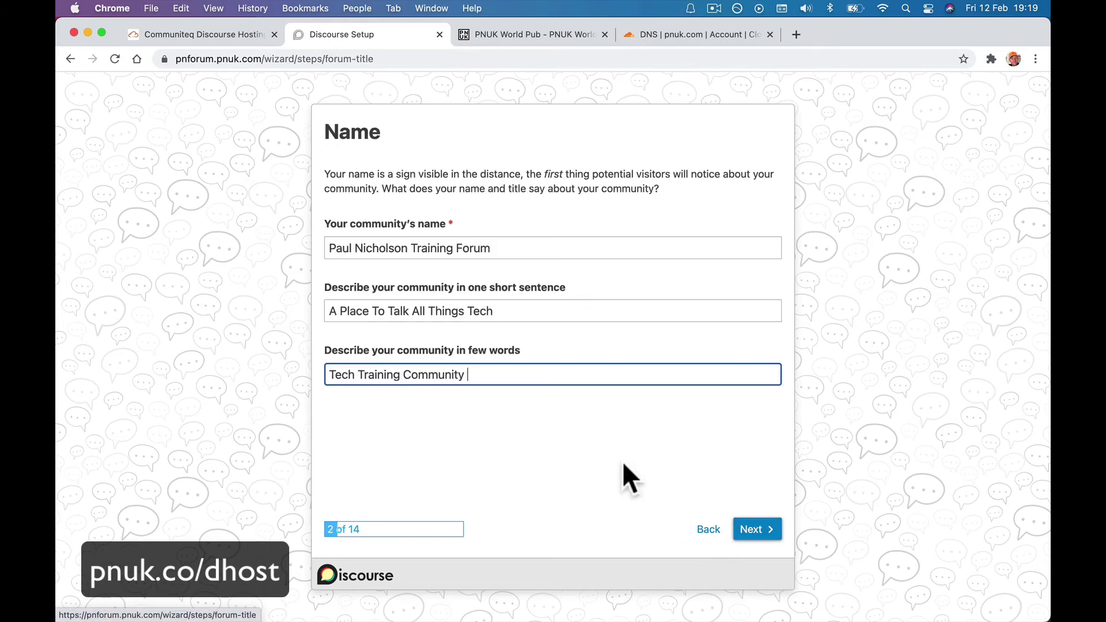
triple_click(511, 375)
key("super+c")
left_click(752, 529)
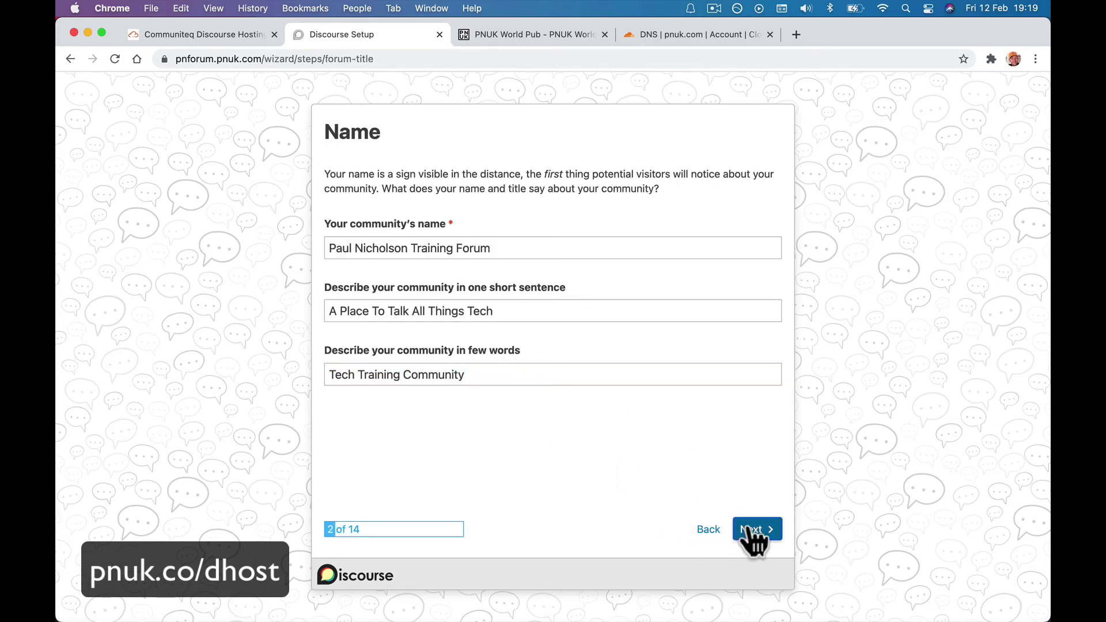
key("super+v")
left_click(754, 531)
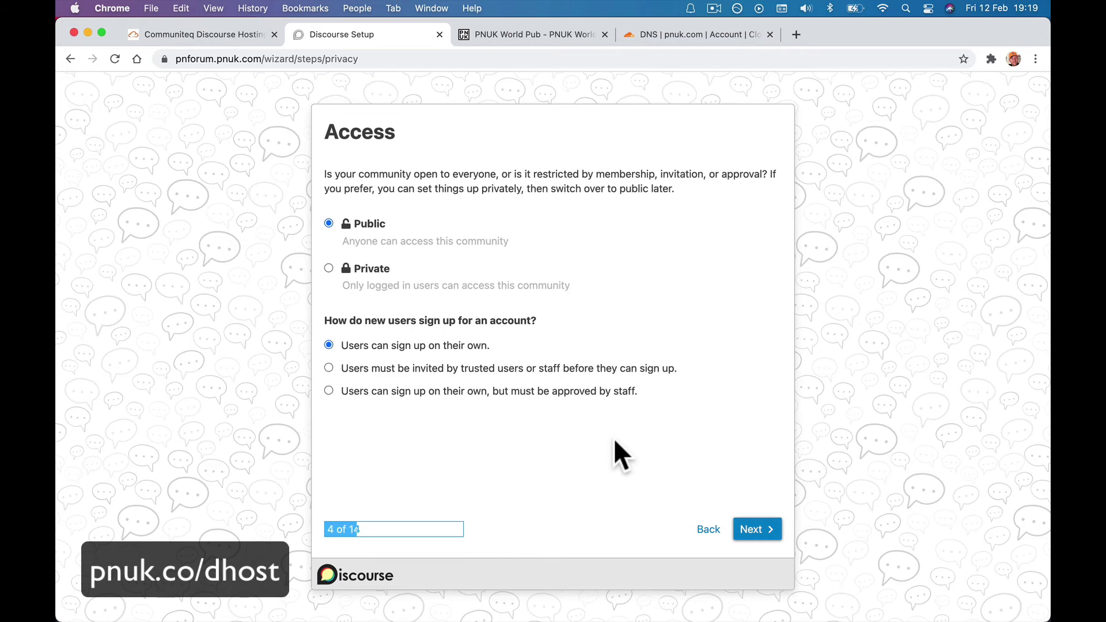
Leave Public access with self sign-up unchanged and advance to the Contact step.
left_click(775, 536)
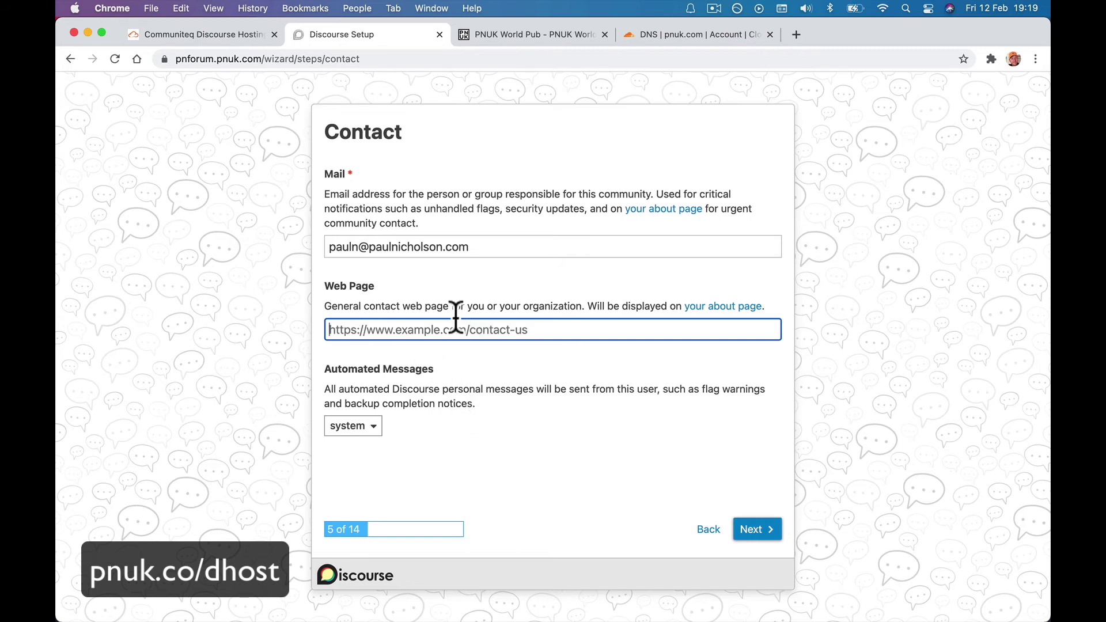
type("https:")
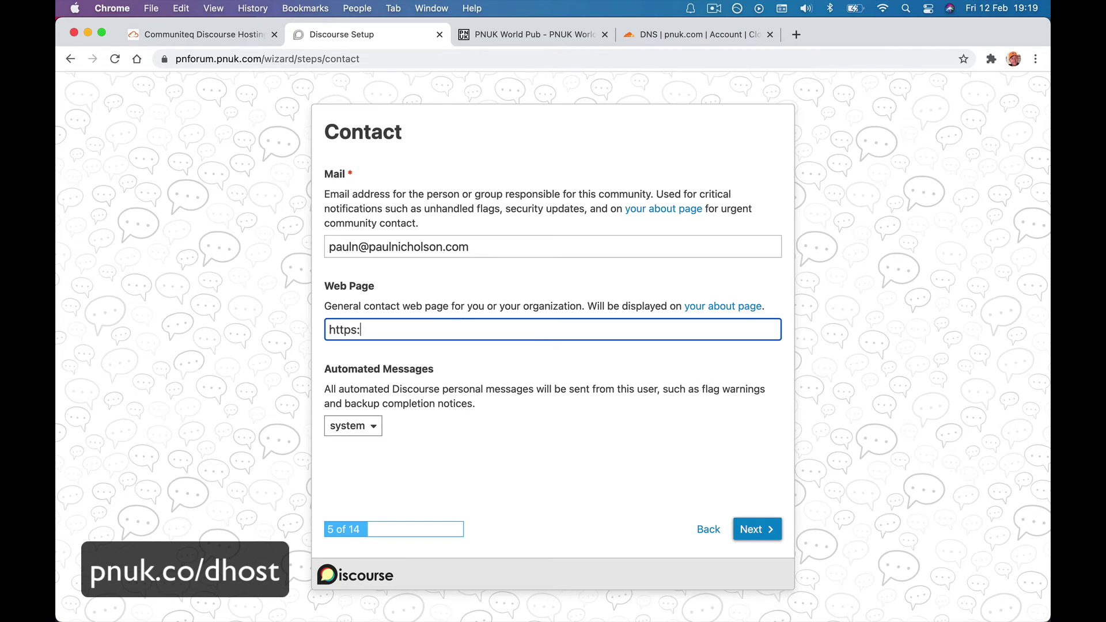
type("//pnuk.co/contct")
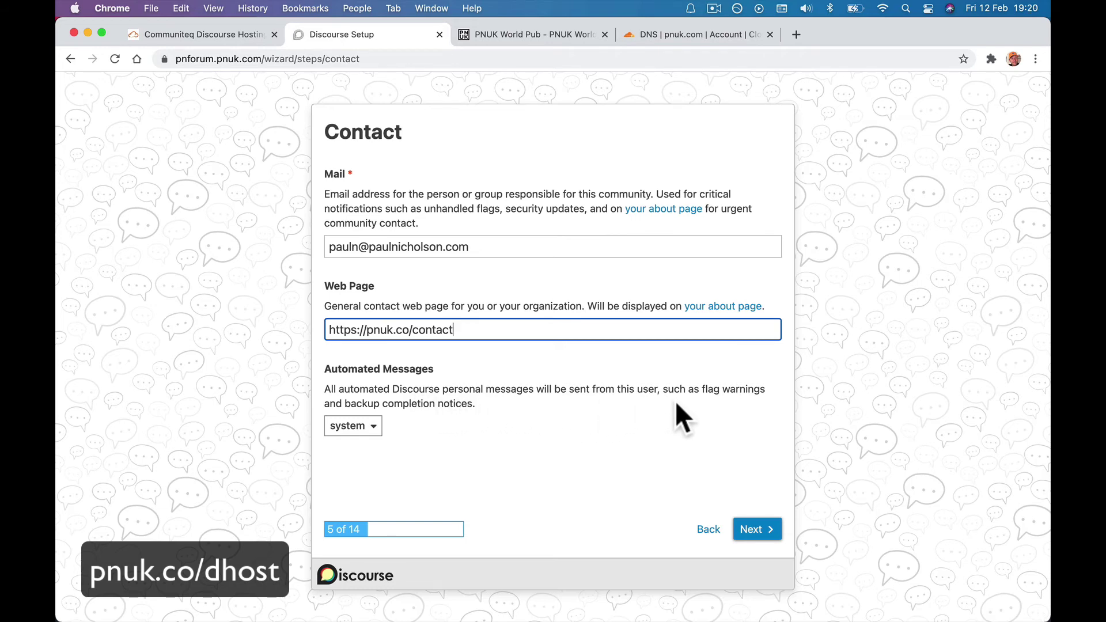
left_click(363, 433)
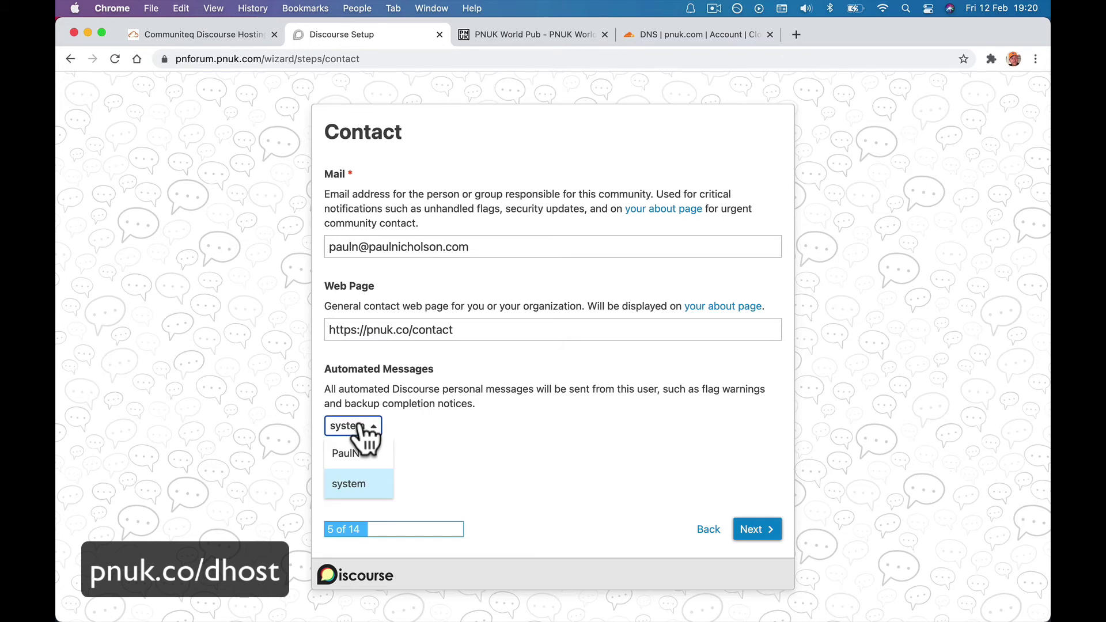
left_click(550, 480)
left_click(356, 433)
left_click(364, 483)
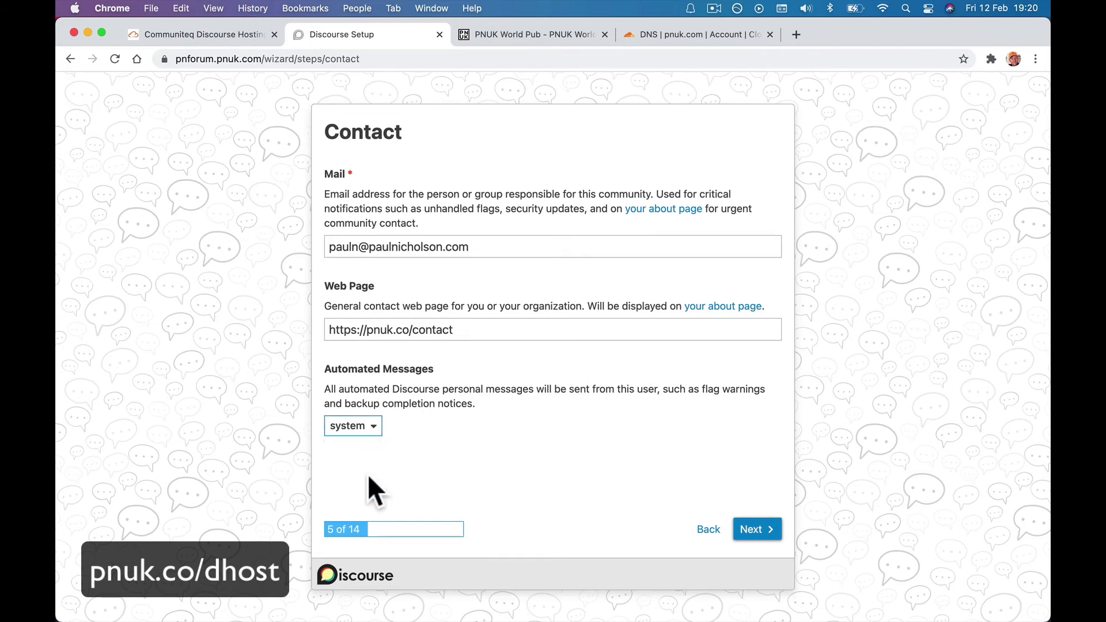
left_click(747, 534)
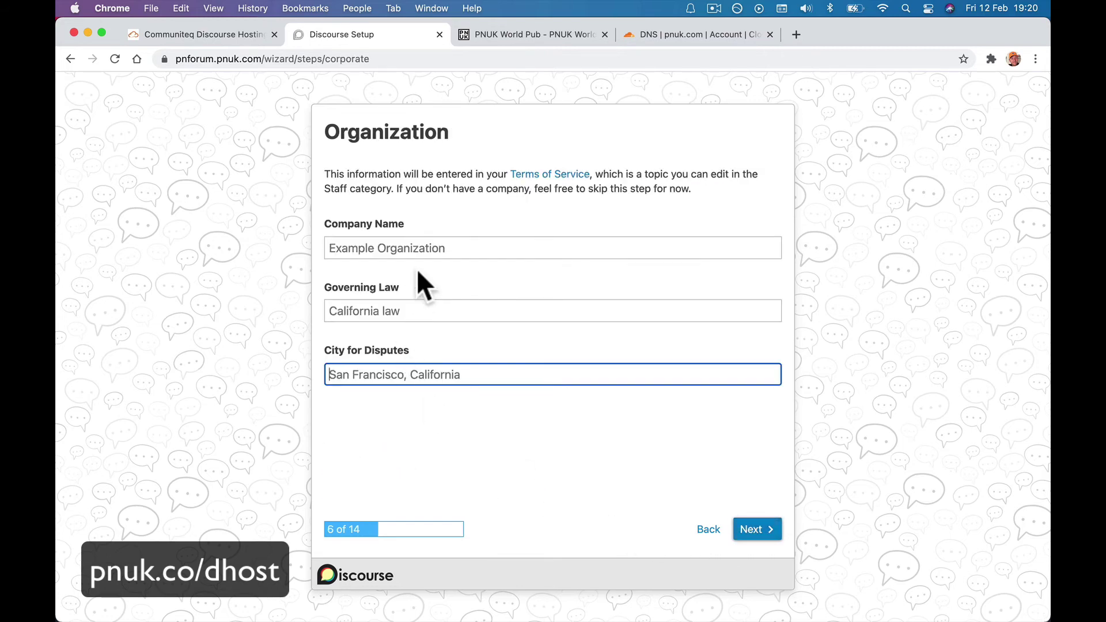
Fill in company Happy-Me Ltd., governing law United Kingom, and dispute city Doncaster, Uk.
left_click(412, 248)
type("Happy")
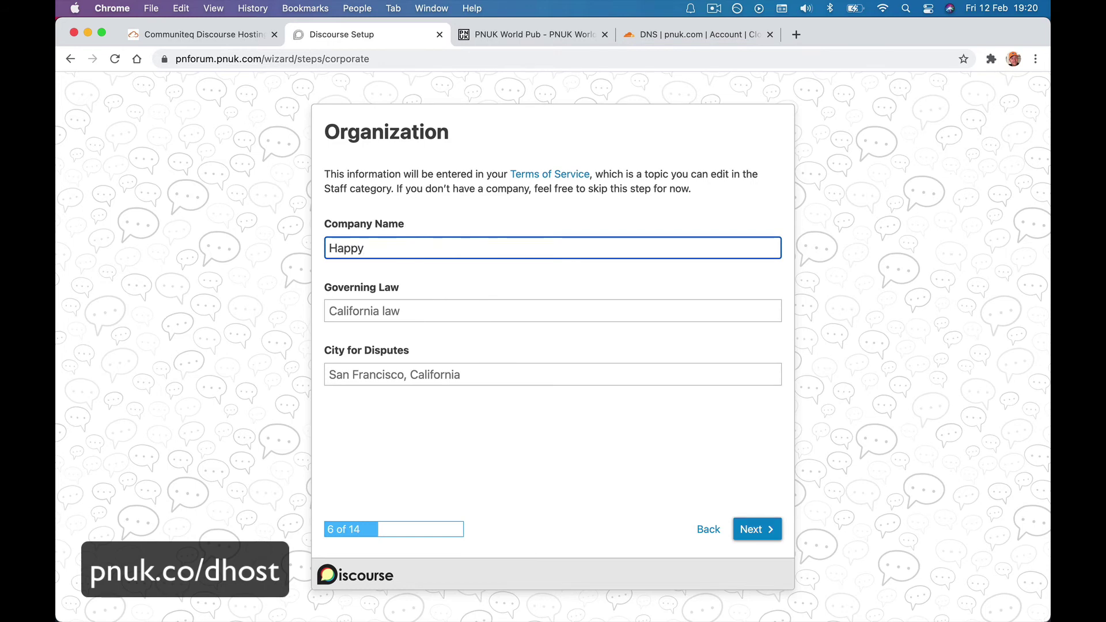
type("-Me Ltd.")
key("Tab")
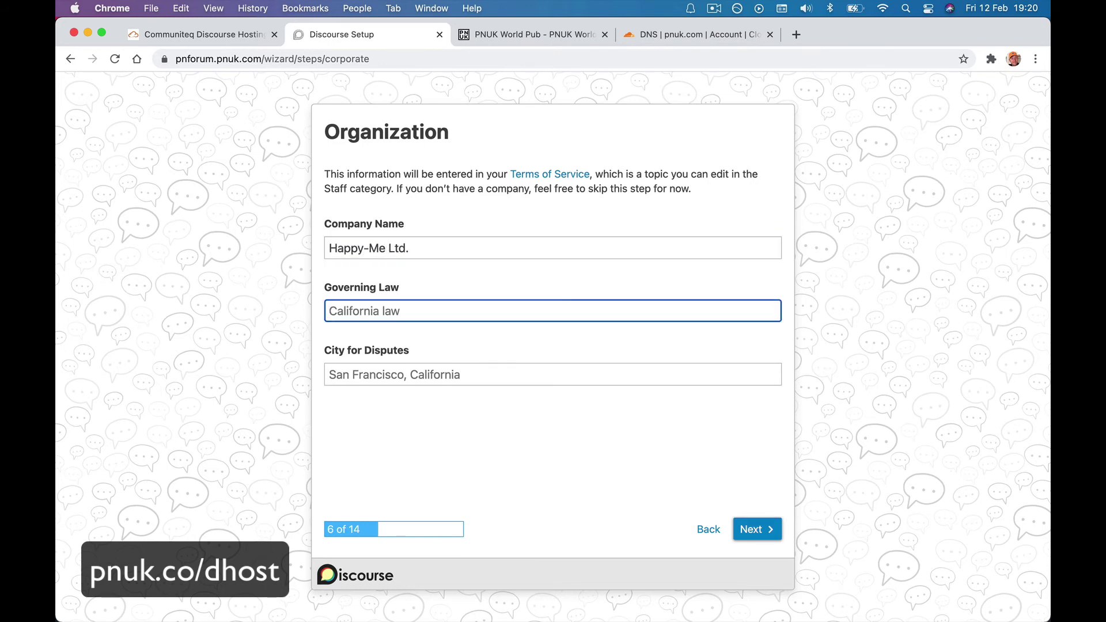
type("United Kingodn")
key("BackSpace")
key("BackSpace")
type("m")
key("Tab")
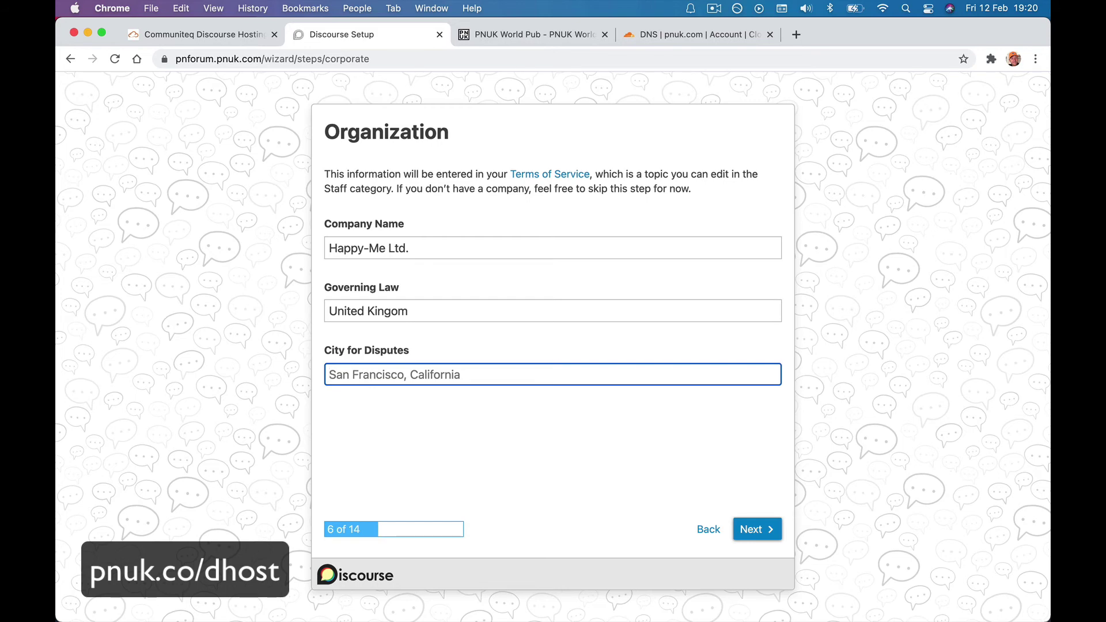
type("Doncas")
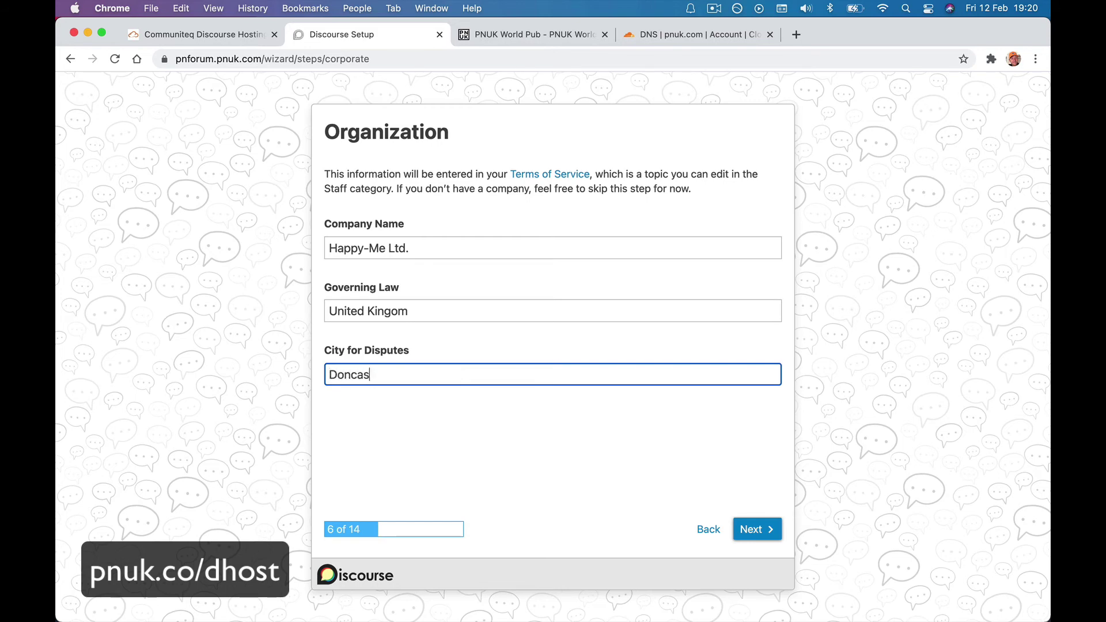
type("ter, UY")
key("BackSpace")
type("k")
left_click(749, 530)
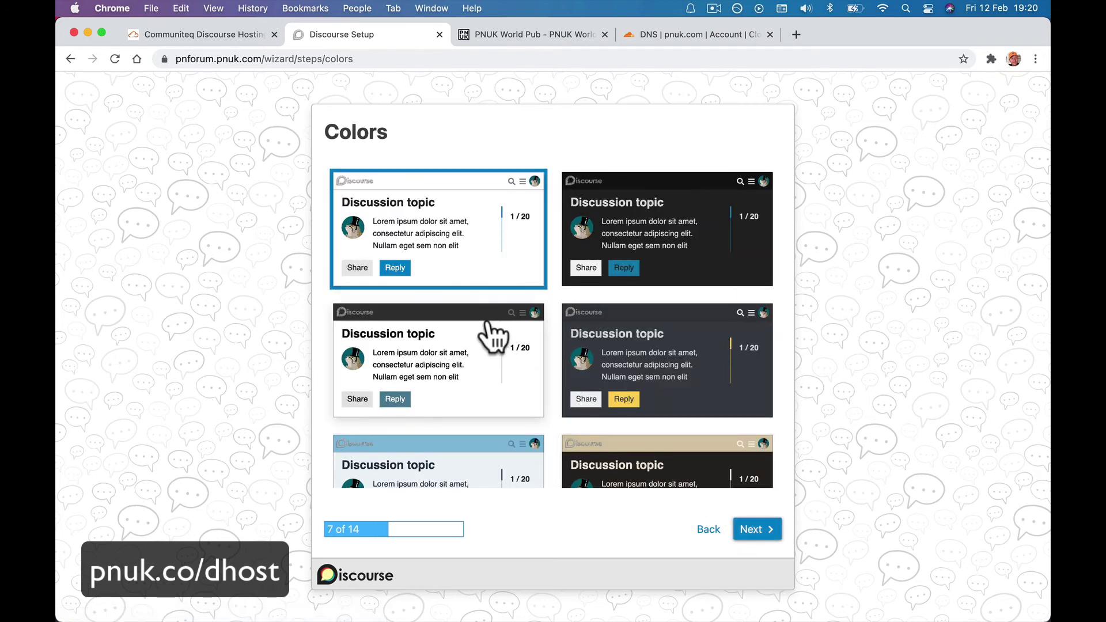
Keep the default light colour scheme and Helvetica heading and body fonts.
scroll(493, 334, "down", 3)
scroll(493, 334, "up", 3)
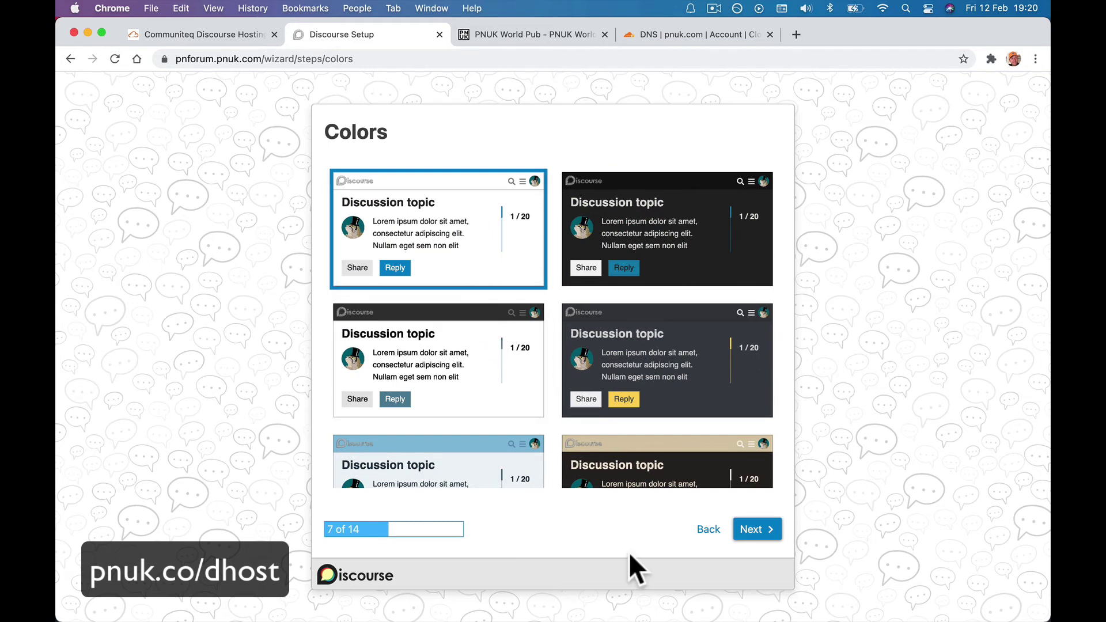
left_click(751, 530)
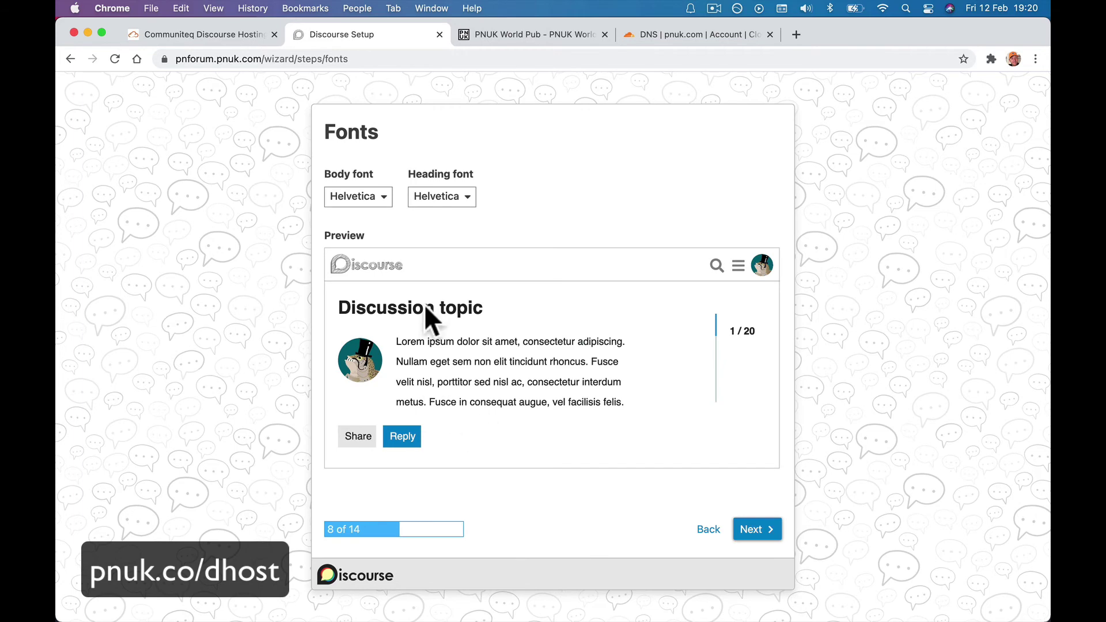
left_click(444, 198)
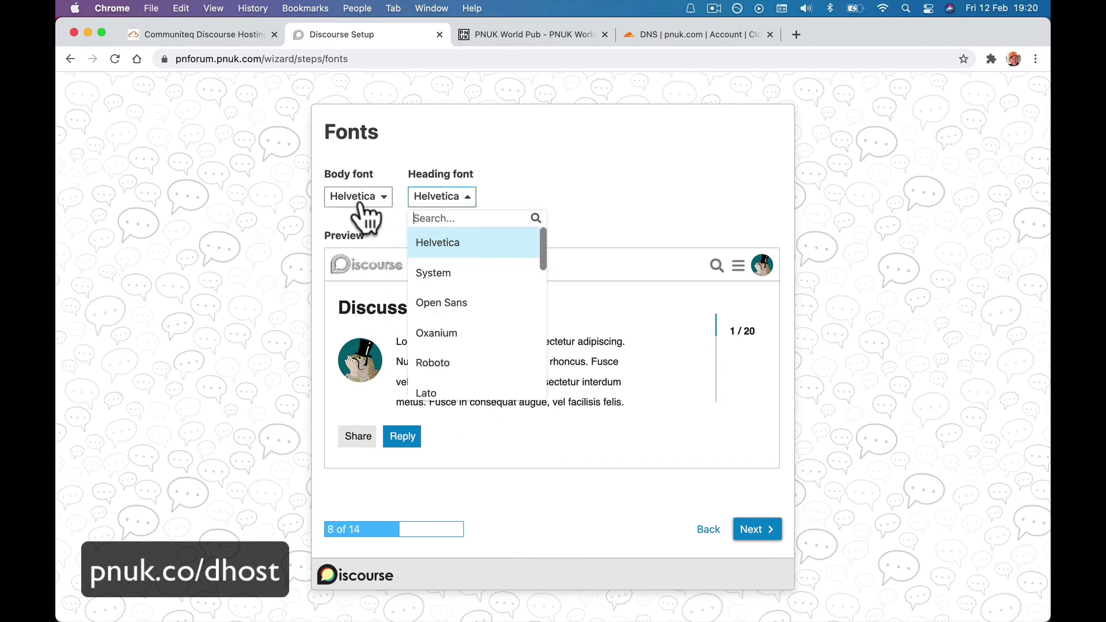
left_click(360, 197)
left_click(747, 526)
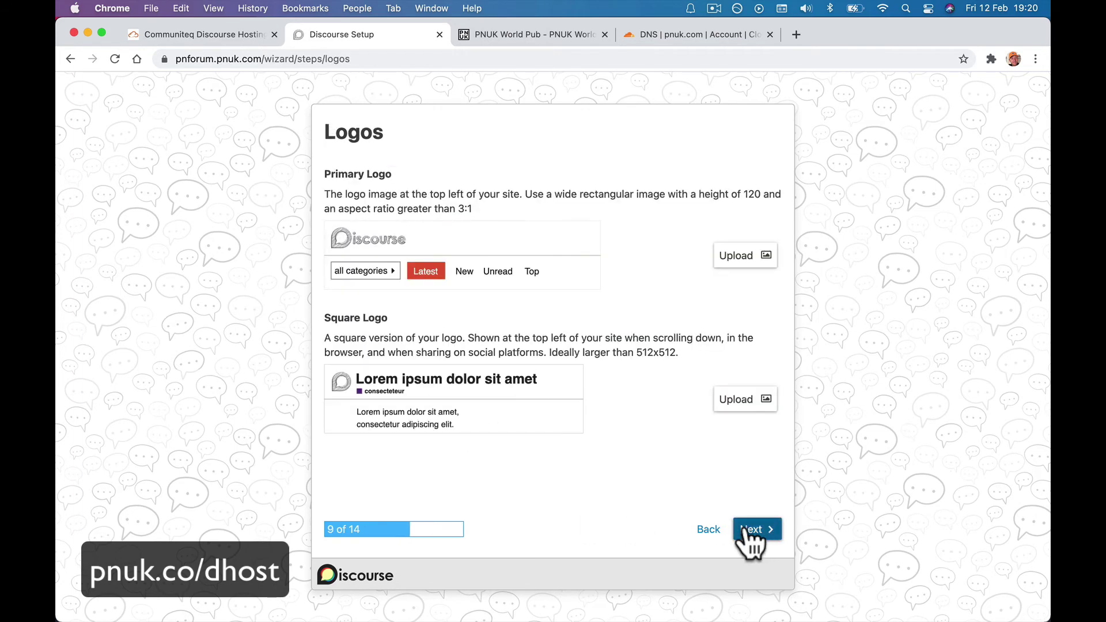
Upload Q&A Forum.jpg from the taining files folder as the primary logo.
left_click(734, 255)
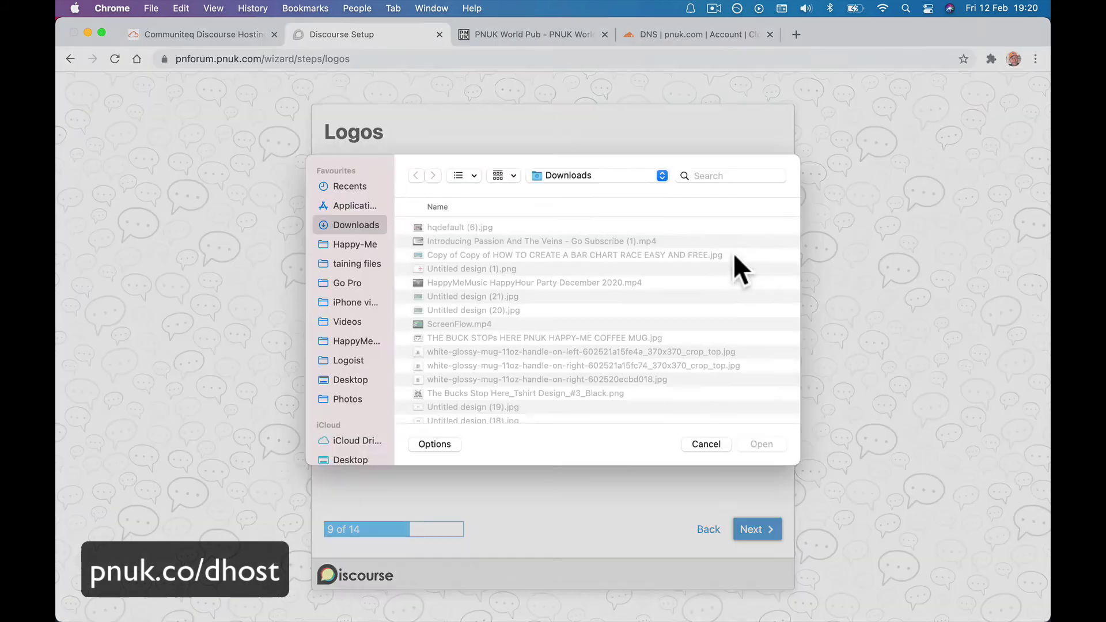
left_click(350, 335)
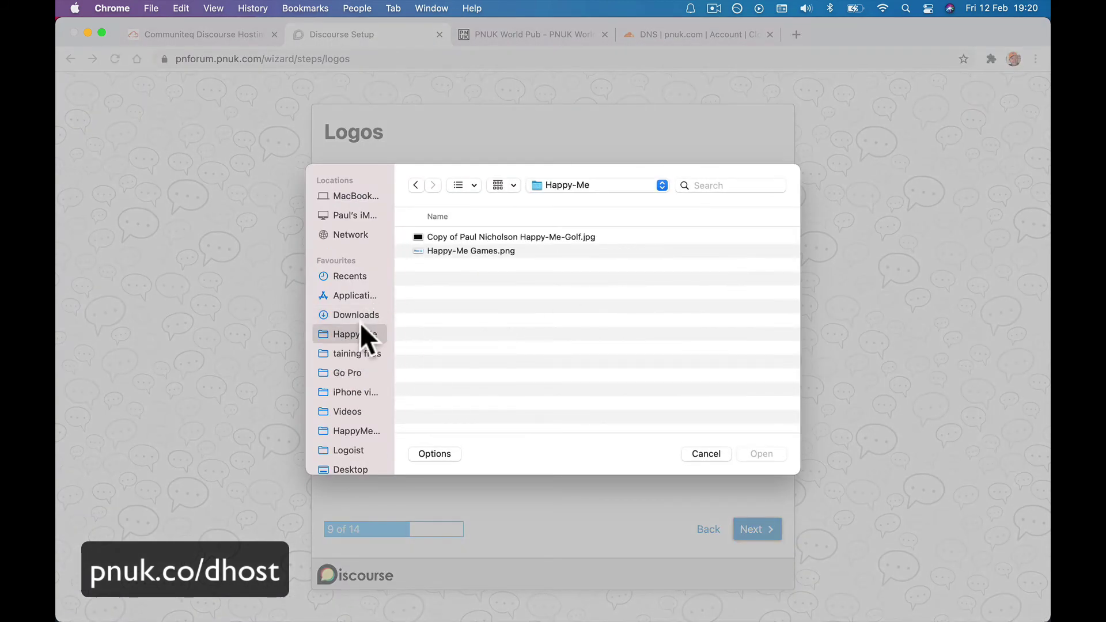
left_click(355, 352)
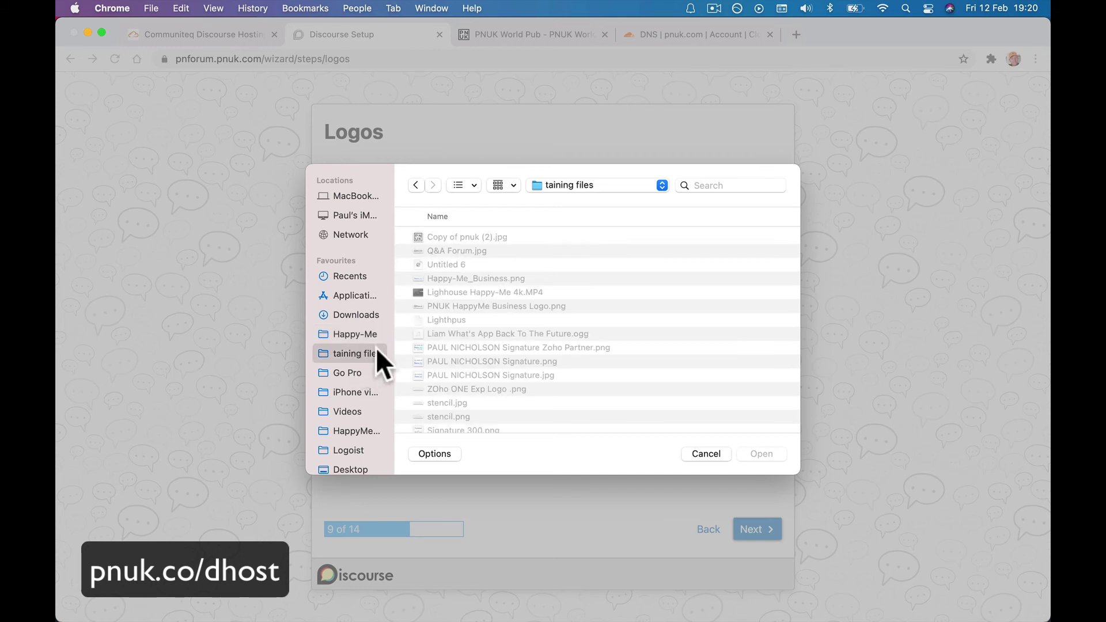
double_click(450, 251)
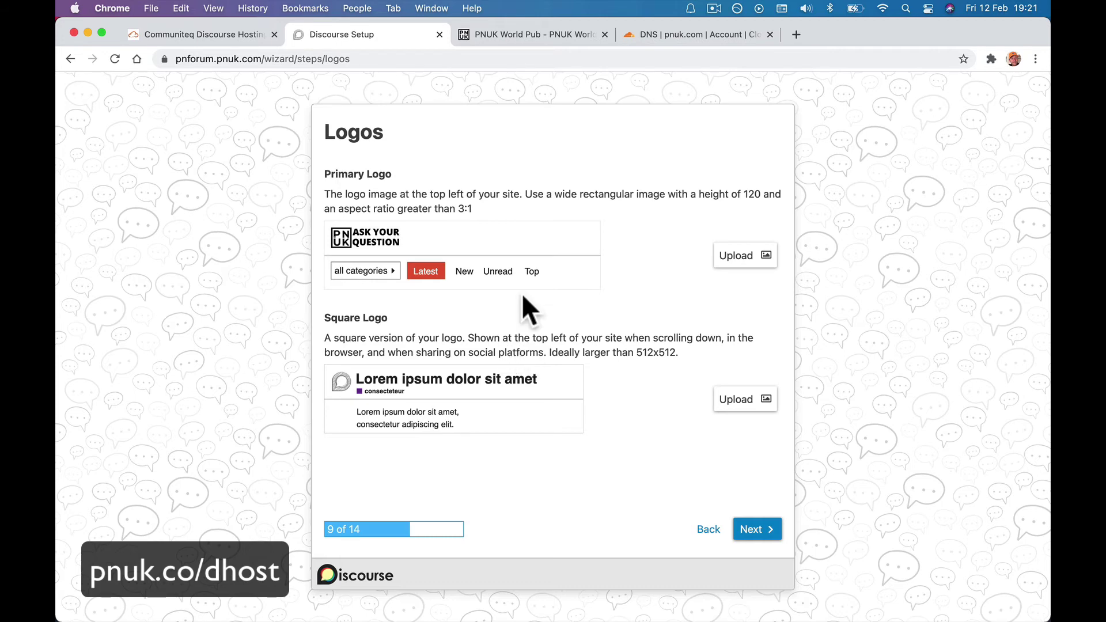
left_click_drag(453, 208, 479, 208)
Upload 'Copy of pnuk (2).jpg' as the square logo and submit the Logos step.
left_click(727, 407)
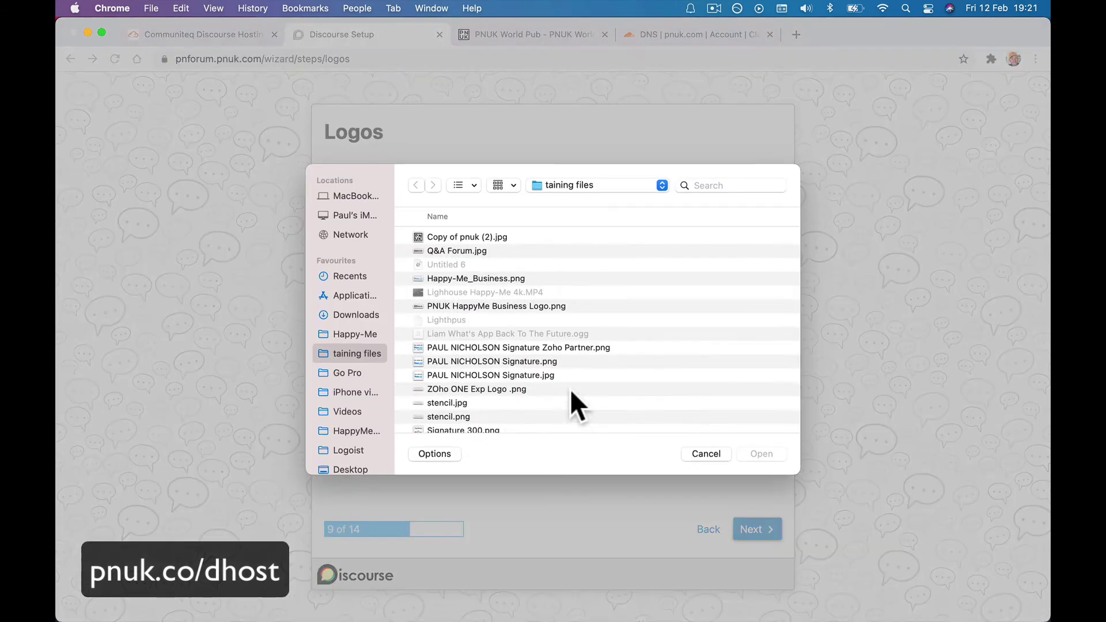
left_click(705, 453)
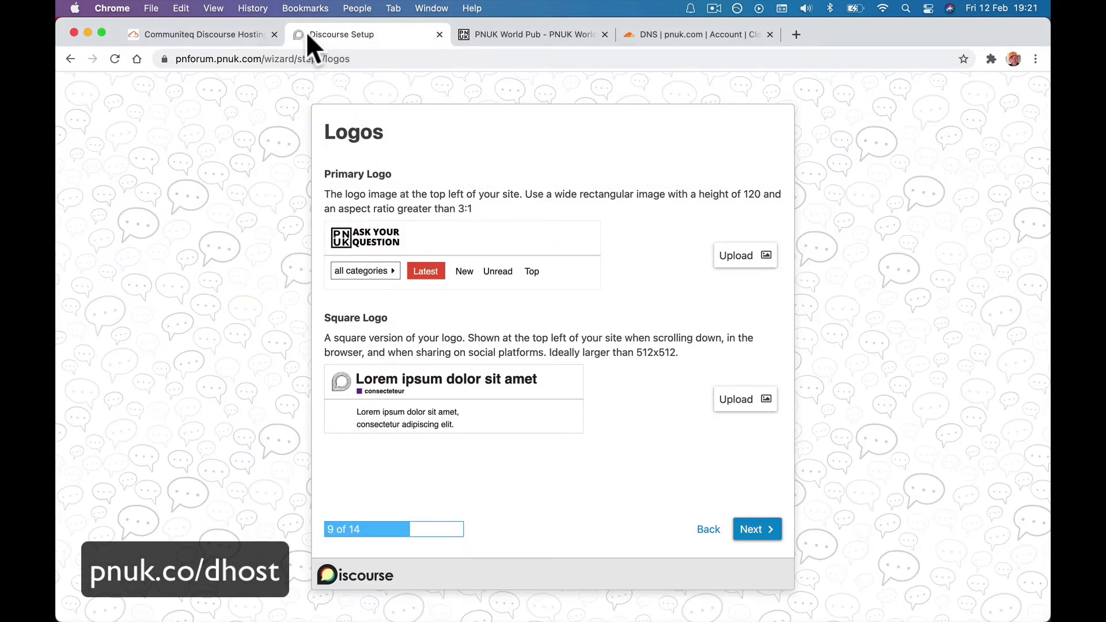
left_click(737, 399)
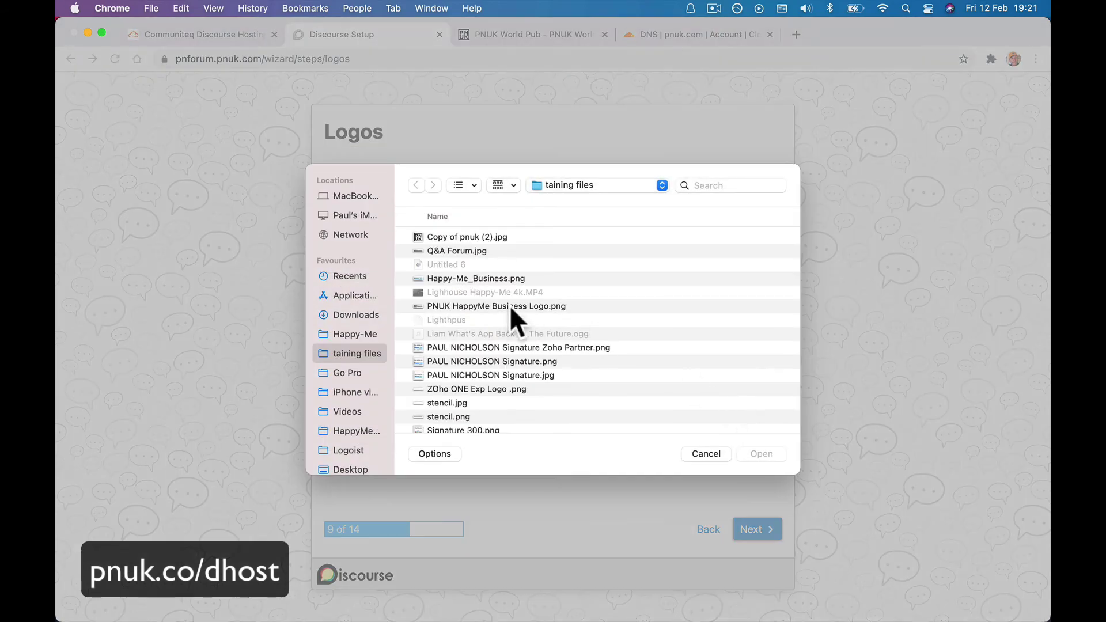
double_click(436, 236)
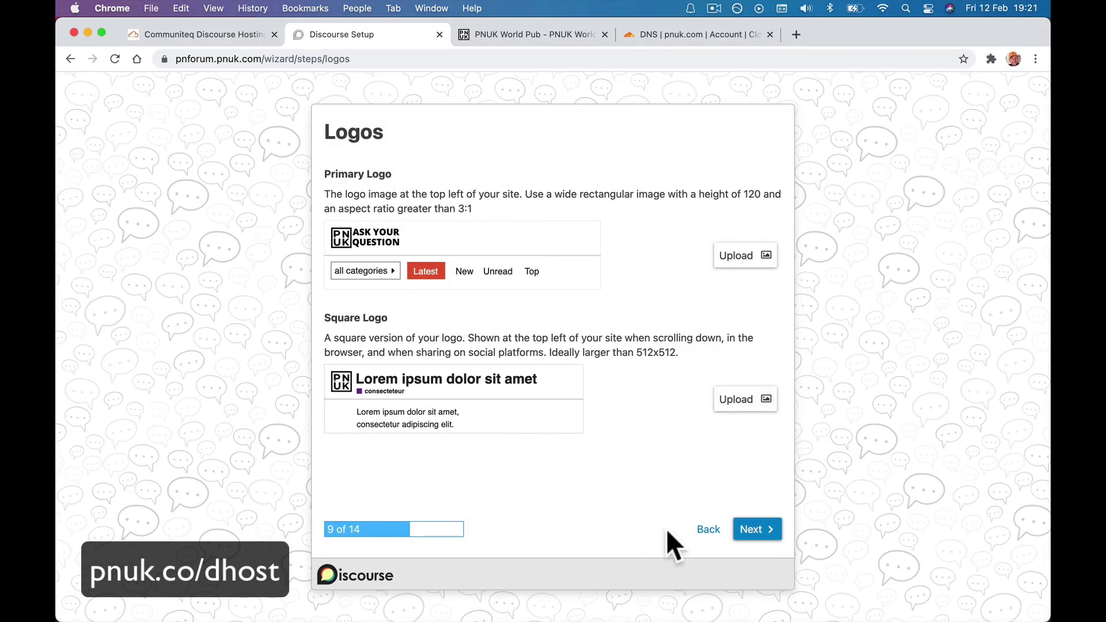
left_click(753, 538)
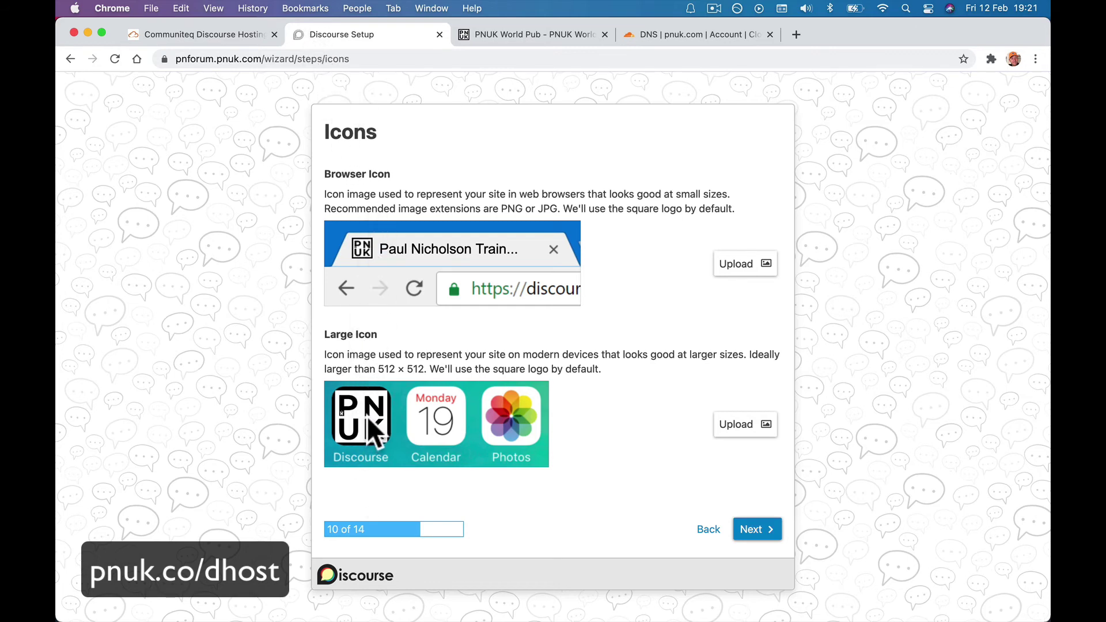
Try the Categories homepage layouts, then settle on Latest Topics as the homepage.
left_click(754, 536)
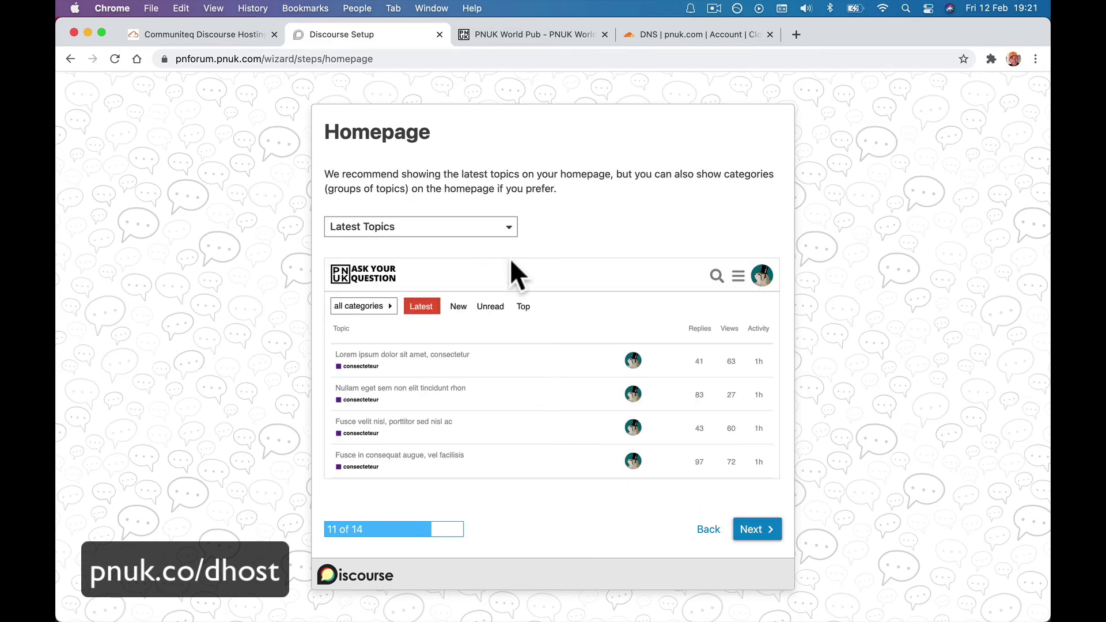
left_click(478, 233)
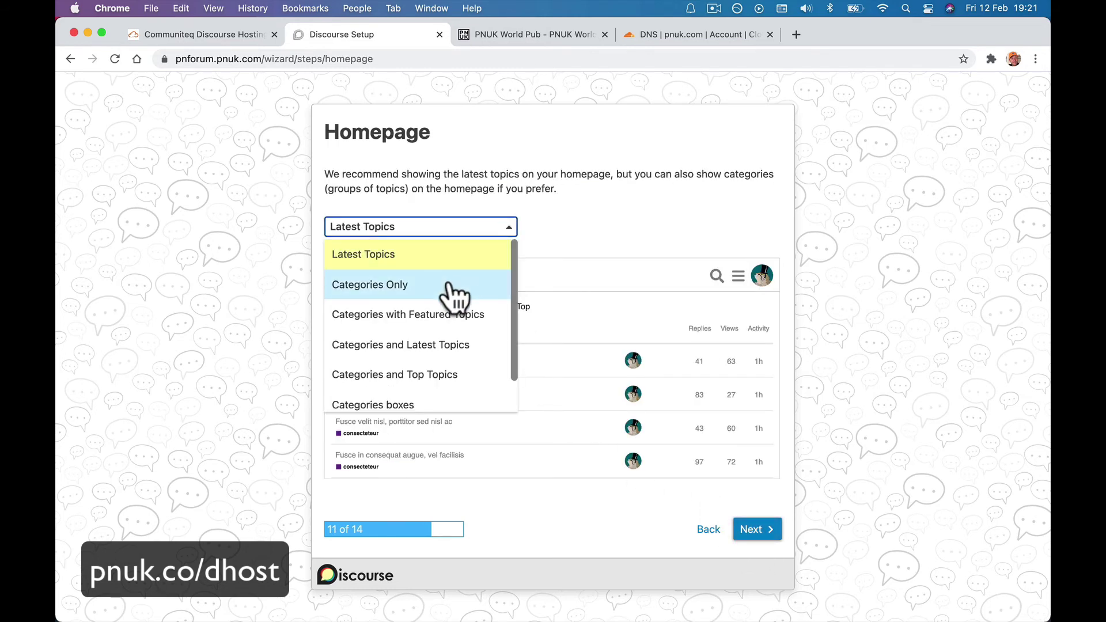
left_click(500, 280)
left_click(477, 230)
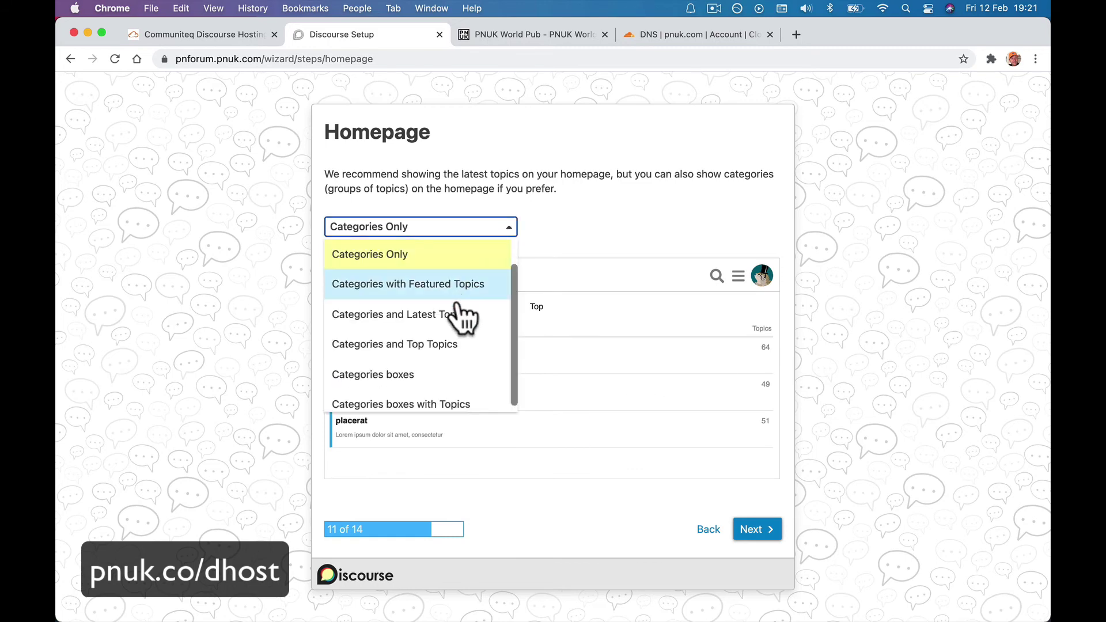
left_click(455, 319)
left_click(478, 227)
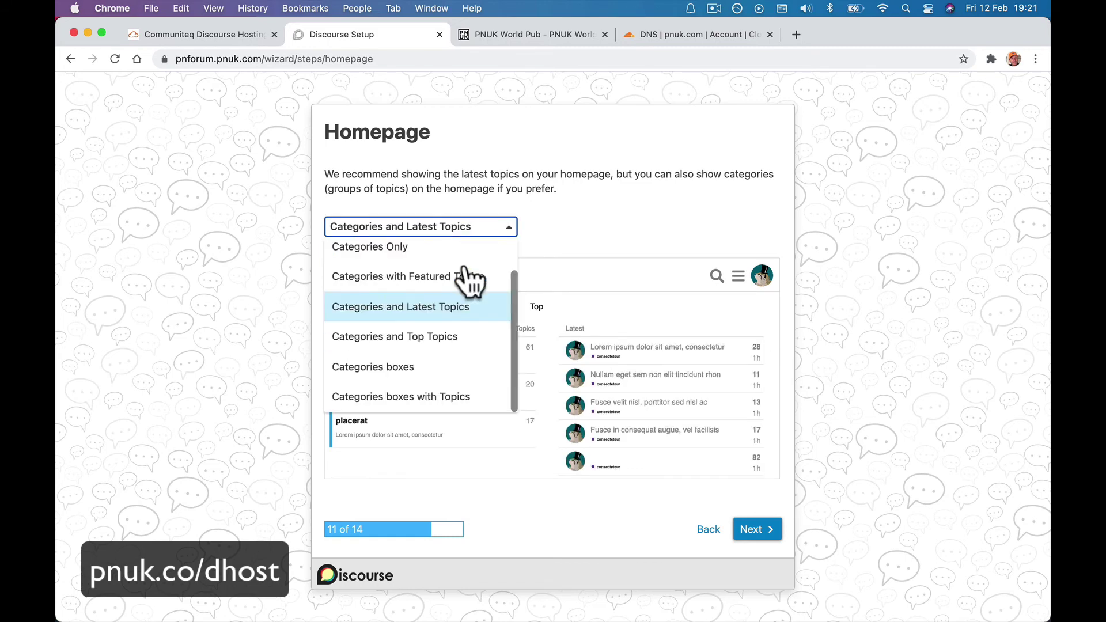
left_click(453, 369)
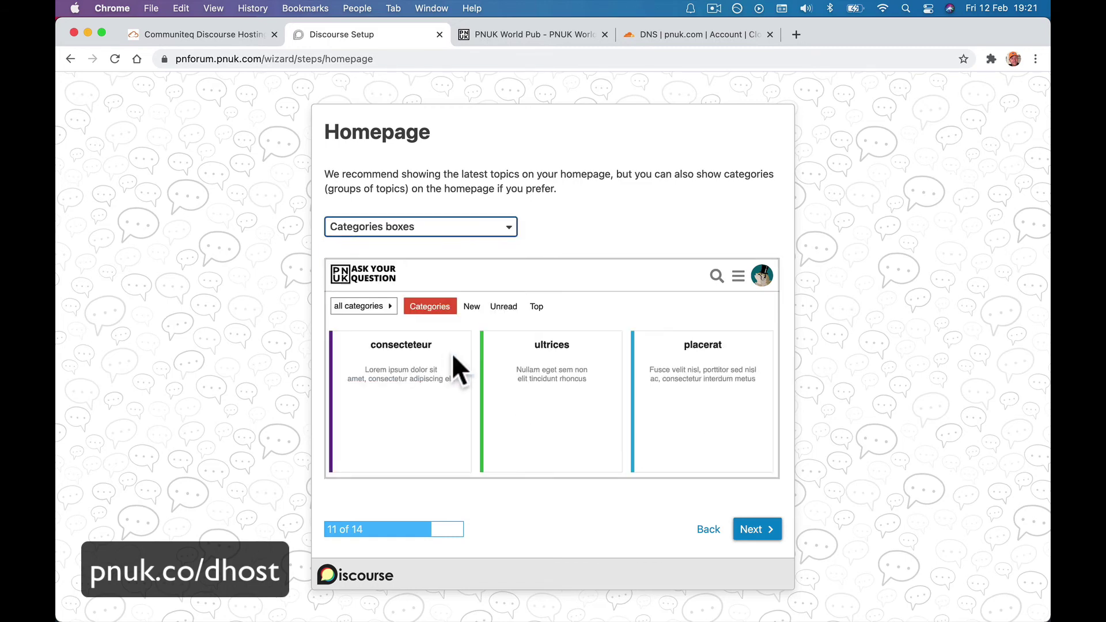
left_click(475, 233)
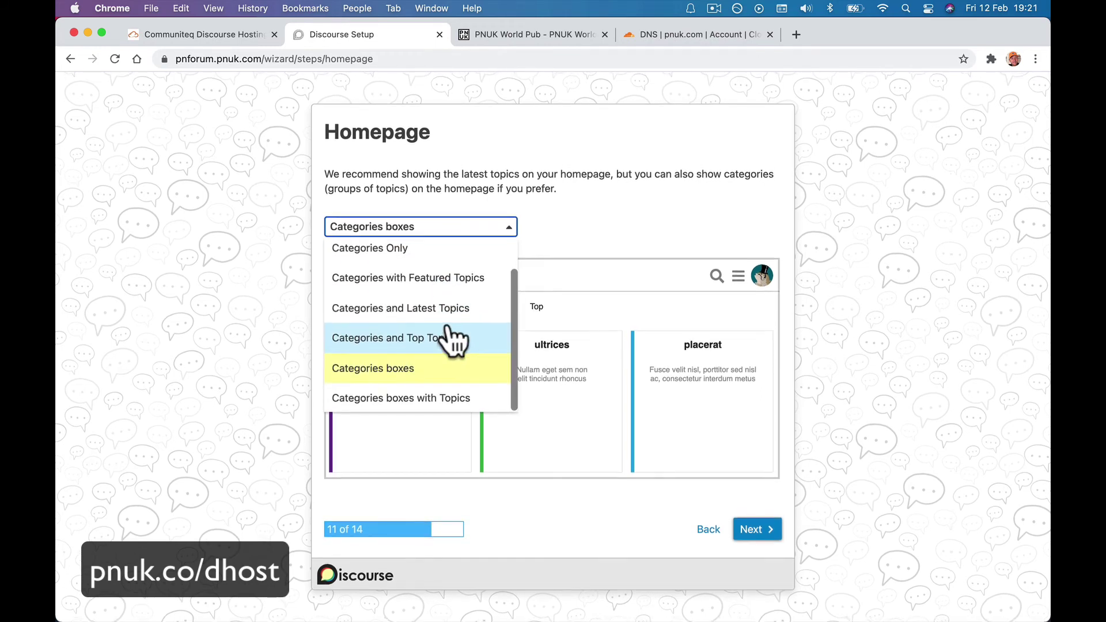
scroll(446, 339, "up", 2)
left_click(461, 255)
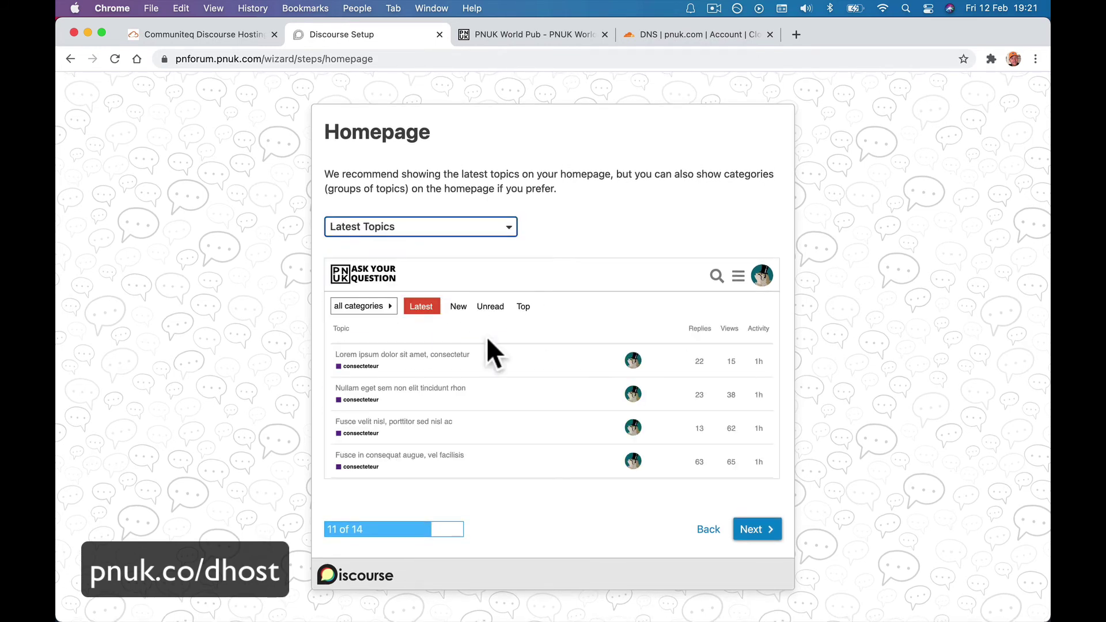
left_click(752, 530)
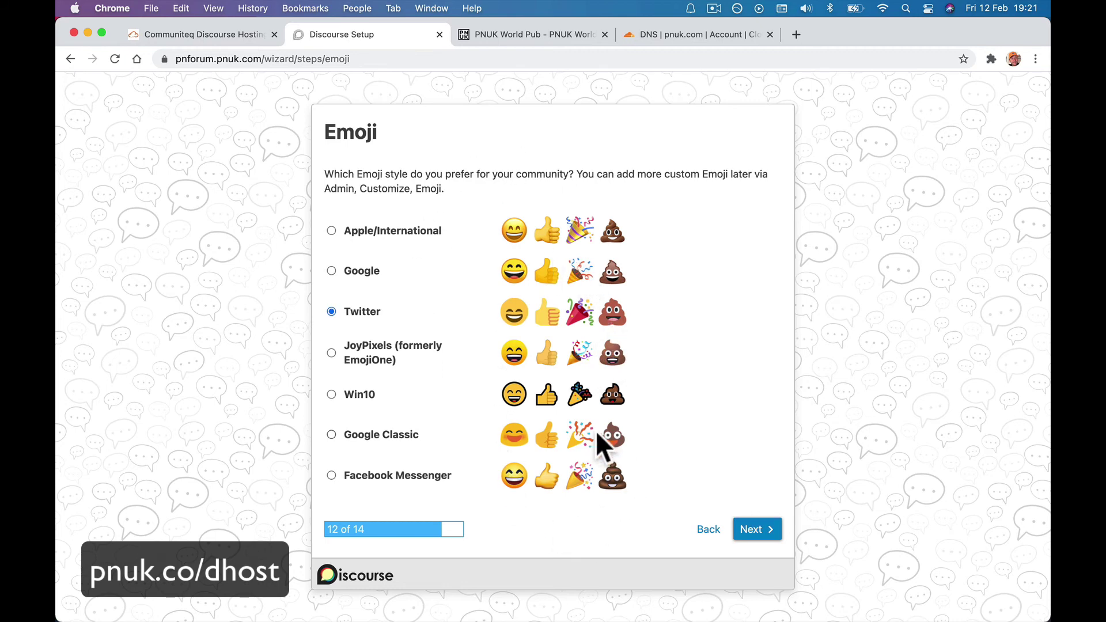
Keep the Twitter emoji style, skip inviting staff, and finish the wizard.
left_click(762, 535)
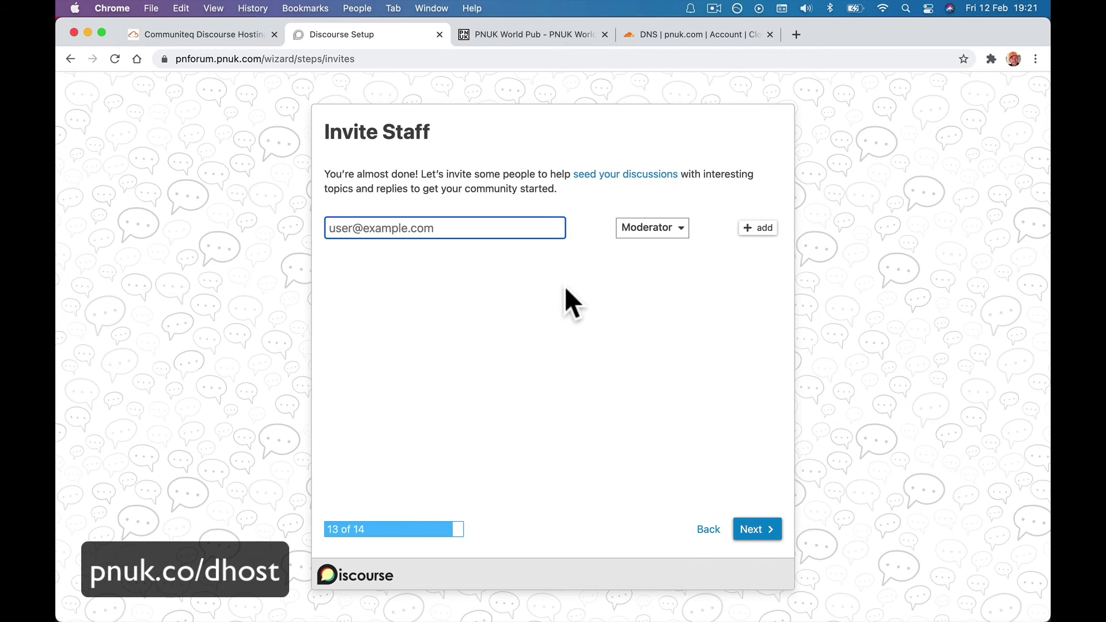
left_click(761, 528)
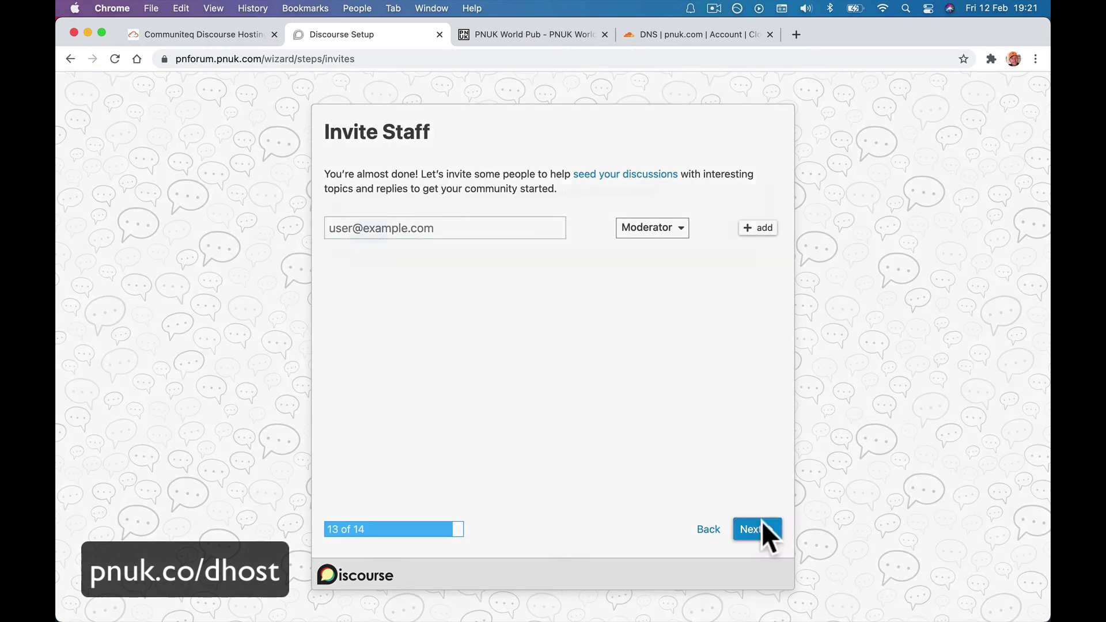
left_click(368, 233)
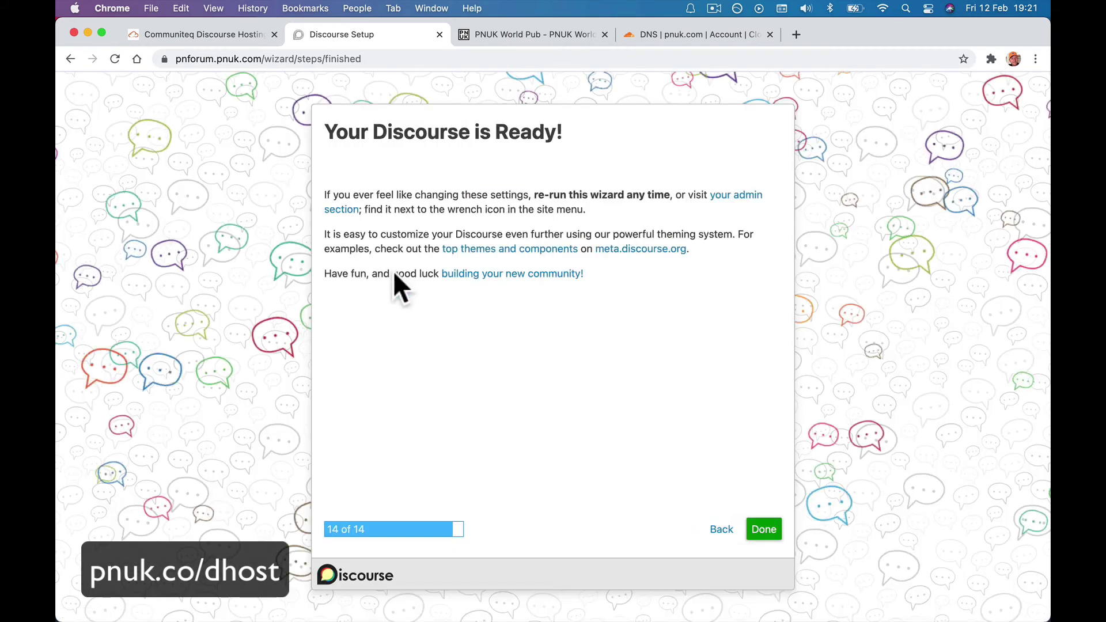
left_click(765, 530)
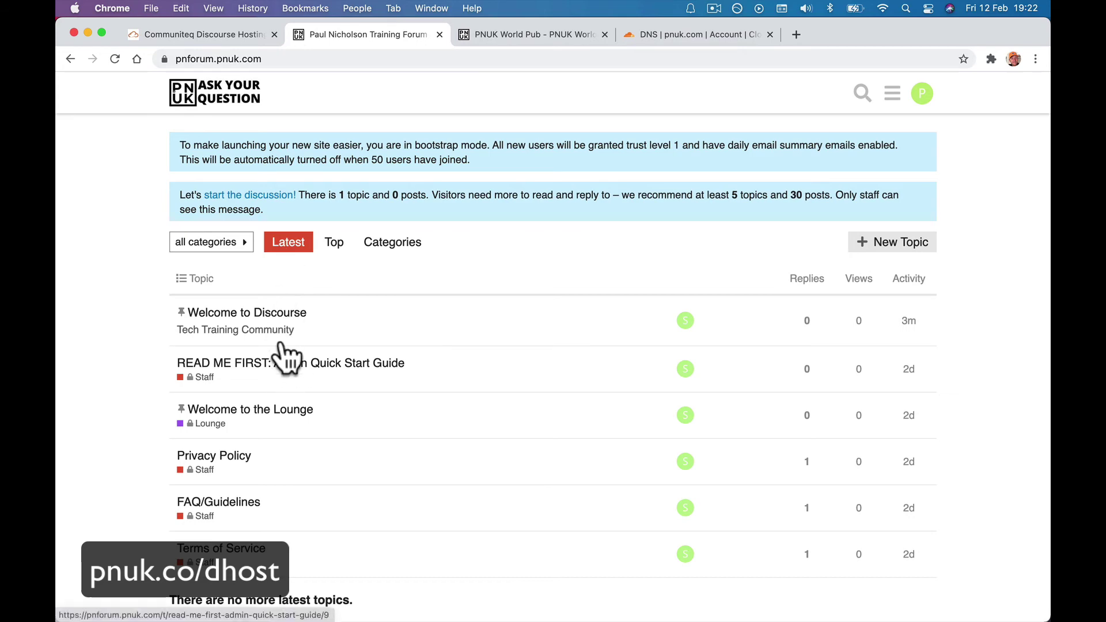
View the Welcome to Discourse topic, then read through the Welcome to the Lounge topic.
left_click(283, 316)
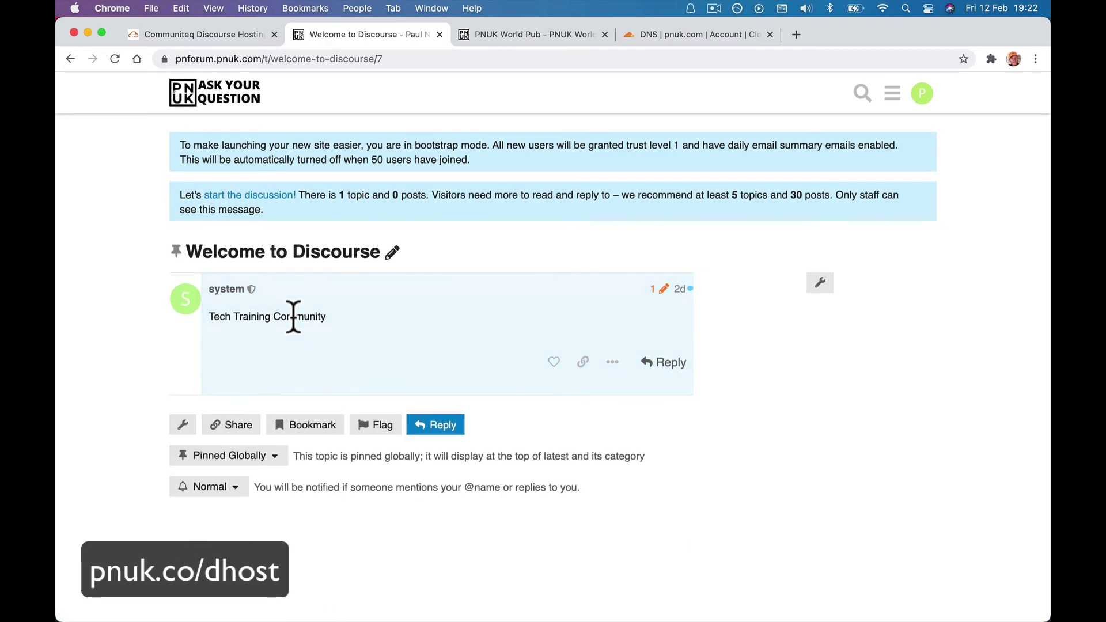
scroll(170, 365, "left", 5)
left_click(253, 420)
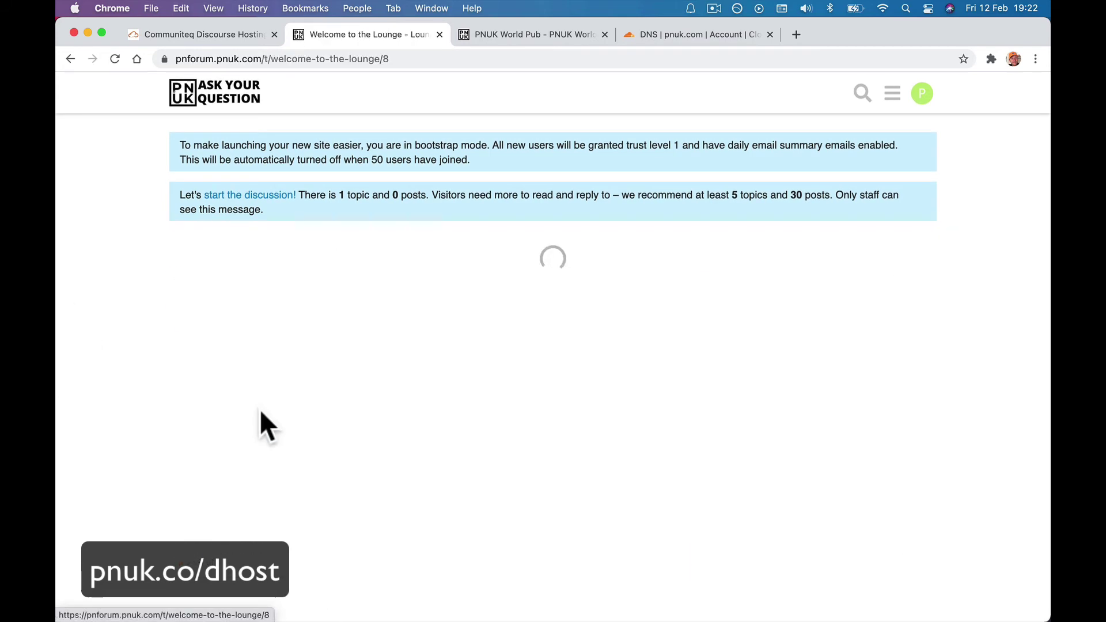
scroll(281, 378, "down", 5)
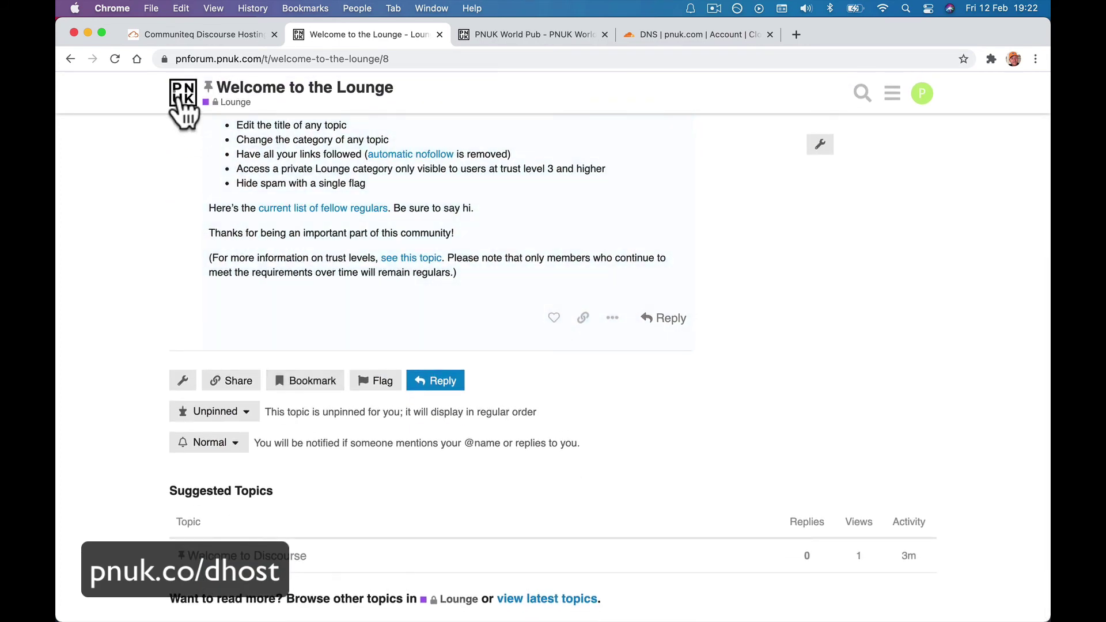
scroll(263, 264, "up", 10)
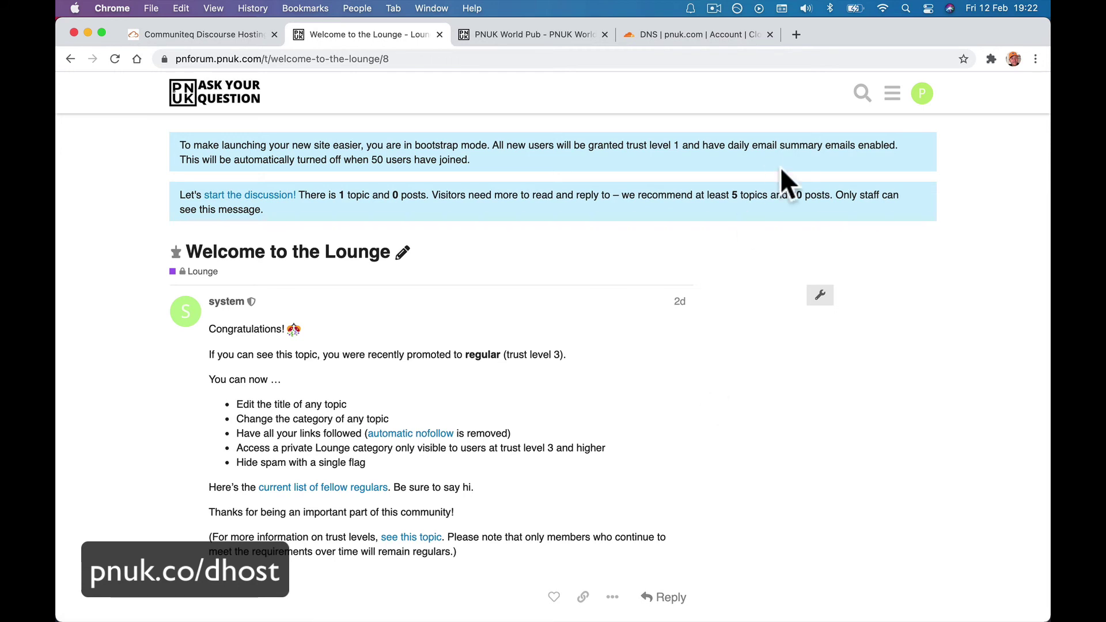
left_click(892, 93)
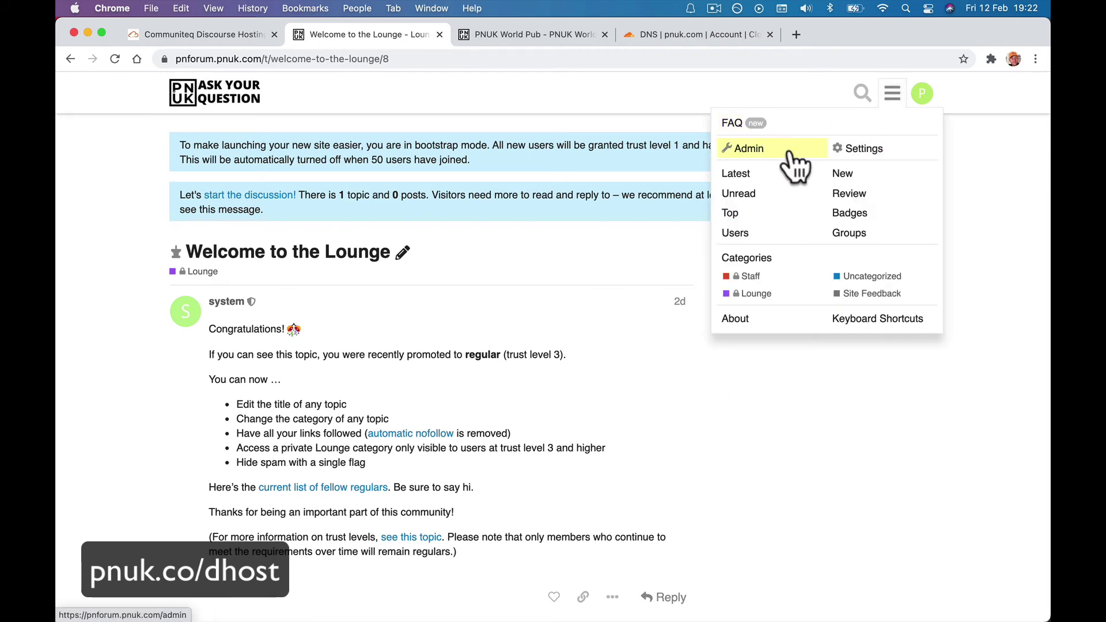
Open the admin area's site settings and scroll through the required settings.
left_click(790, 147)
left_click(283, 246)
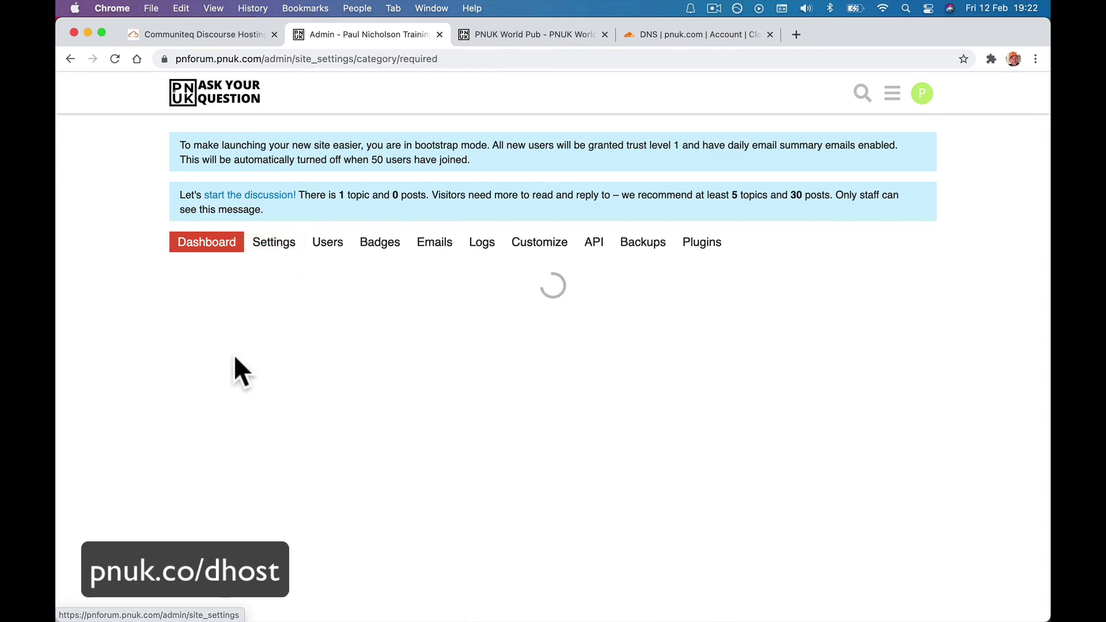
scroll(526, 444, "down", 5)
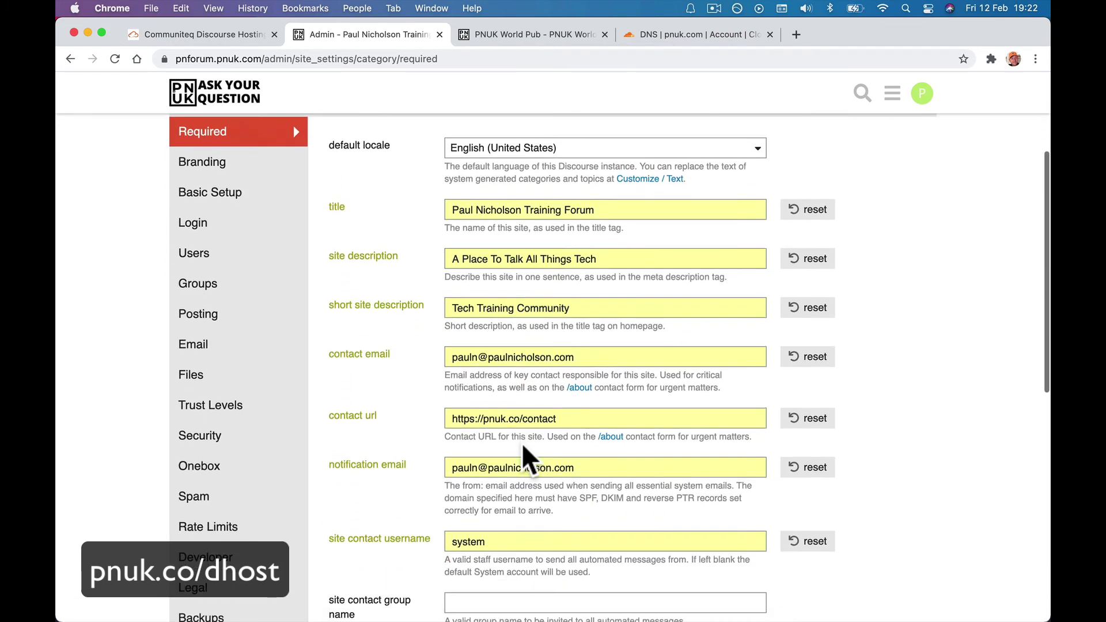
Replace the admin path in the address with /wizard to reopen the setup wizard.
left_click(271, 59)
left_click(281, 59)
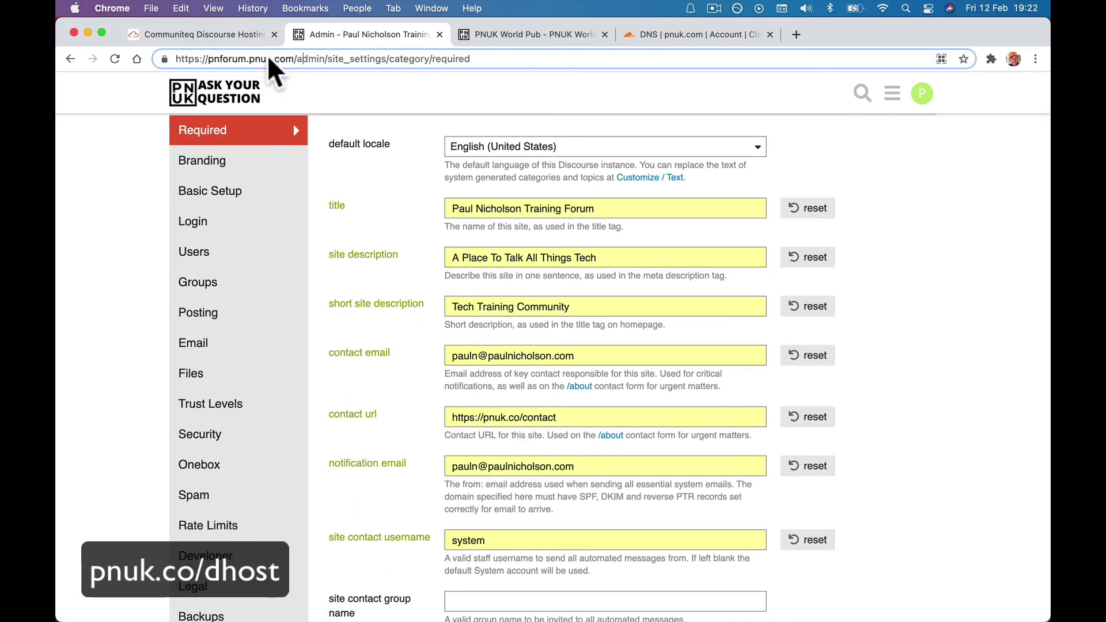
left_click_drag(297, 59, 313, 104)
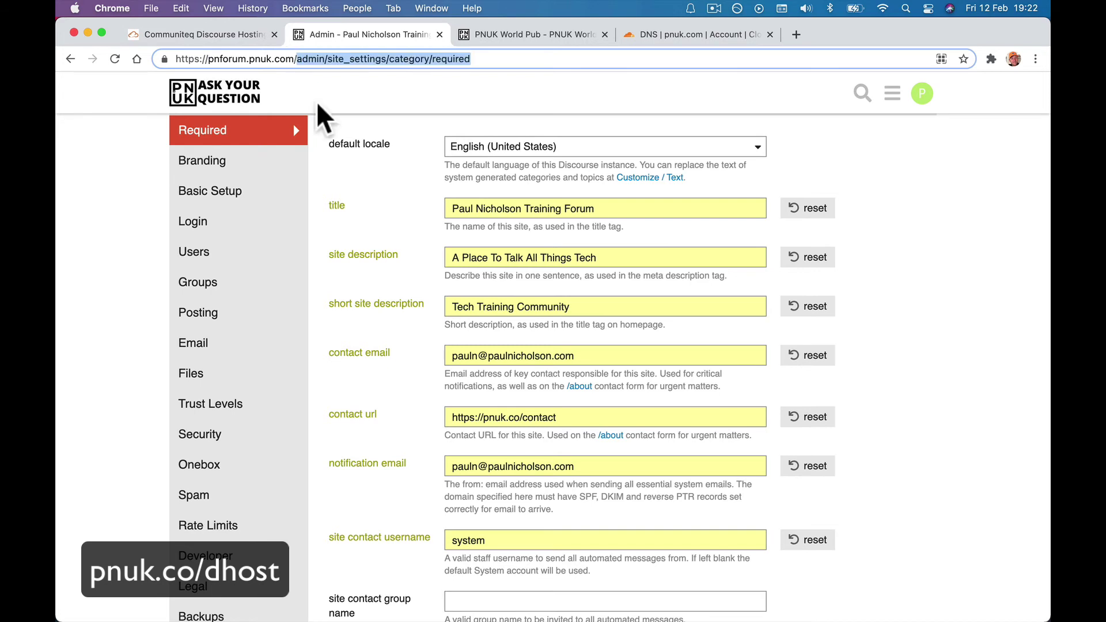
key("BackSpace")
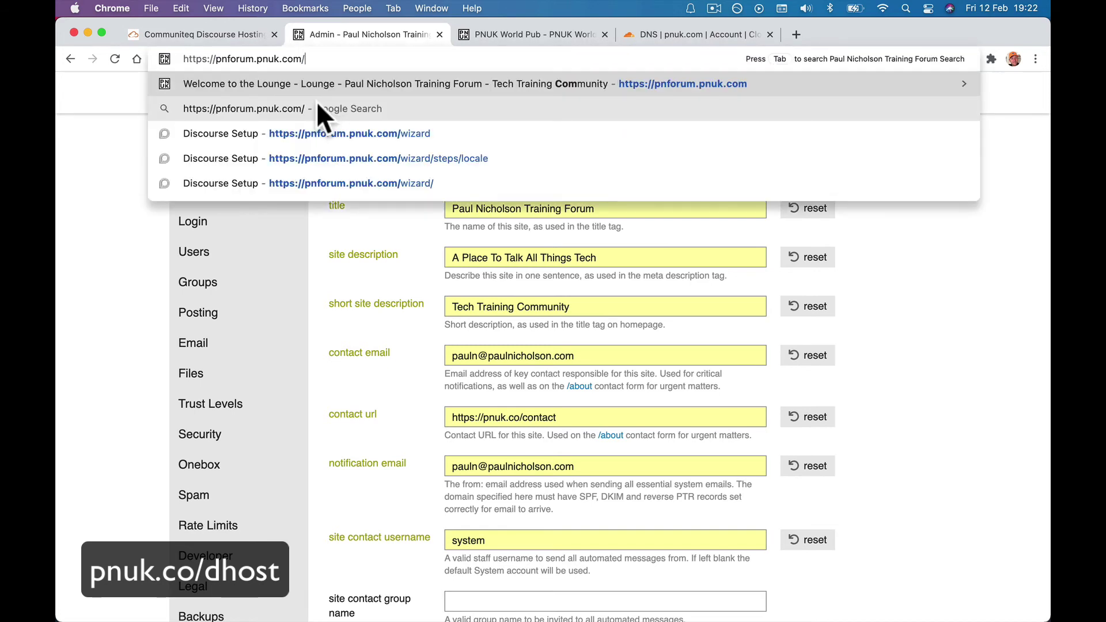
type("wizard")
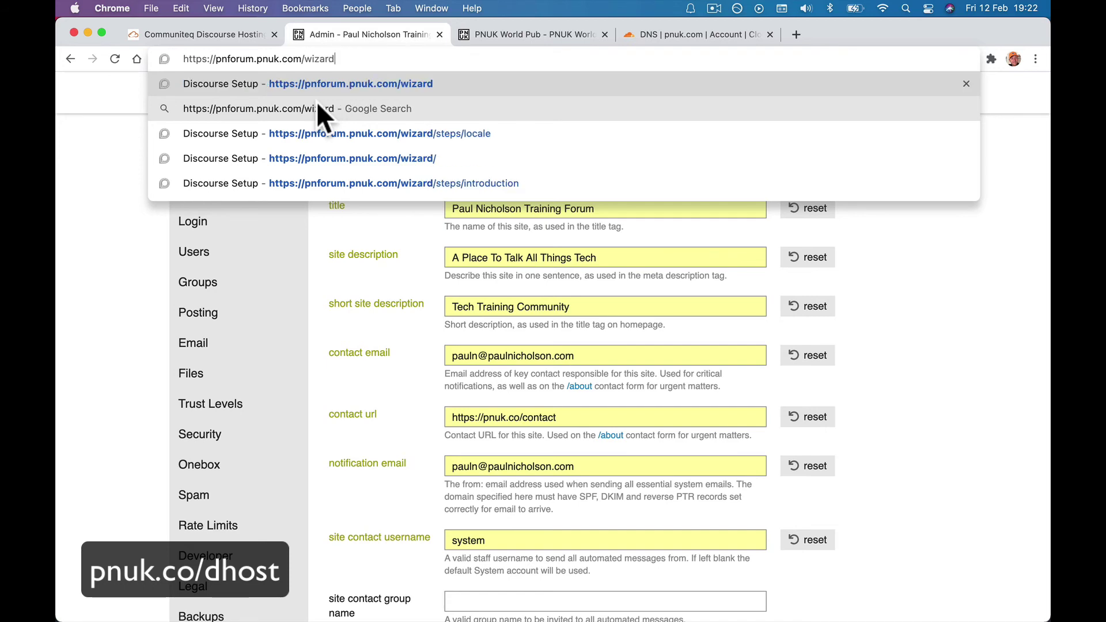
key("Return")
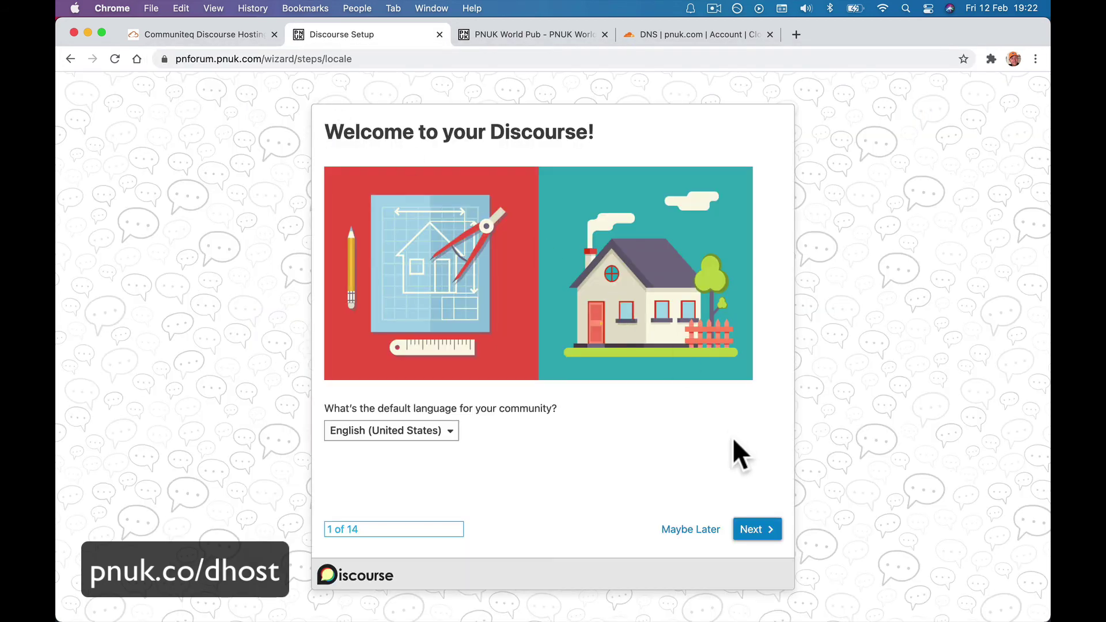
Advance past the language and community name steps and finish at the Access step.
left_click(754, 530)
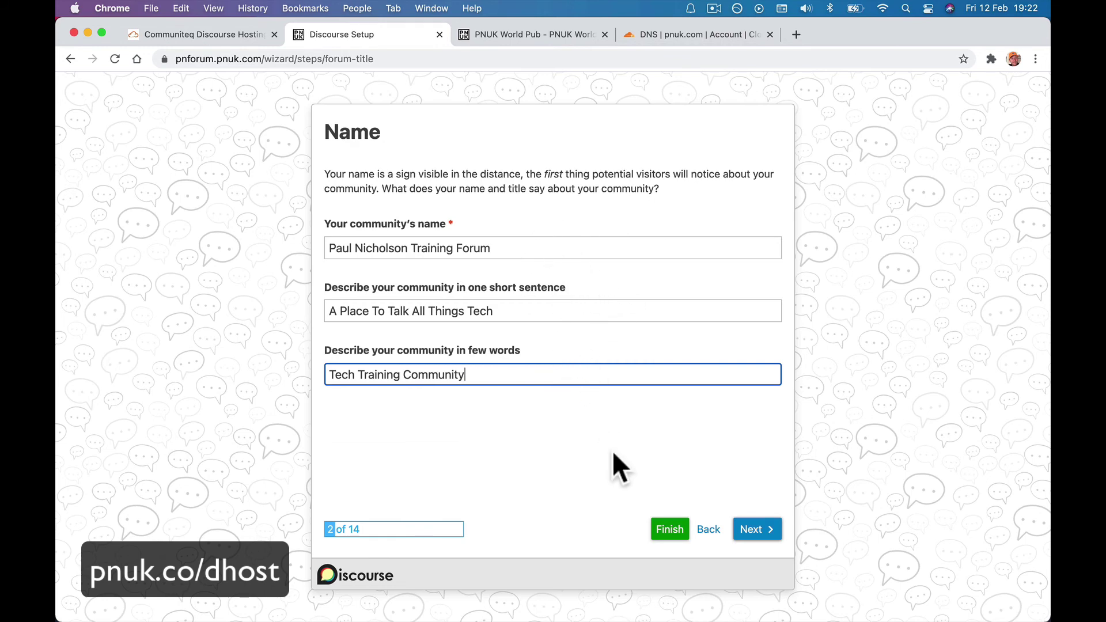
left_click(759, 532)
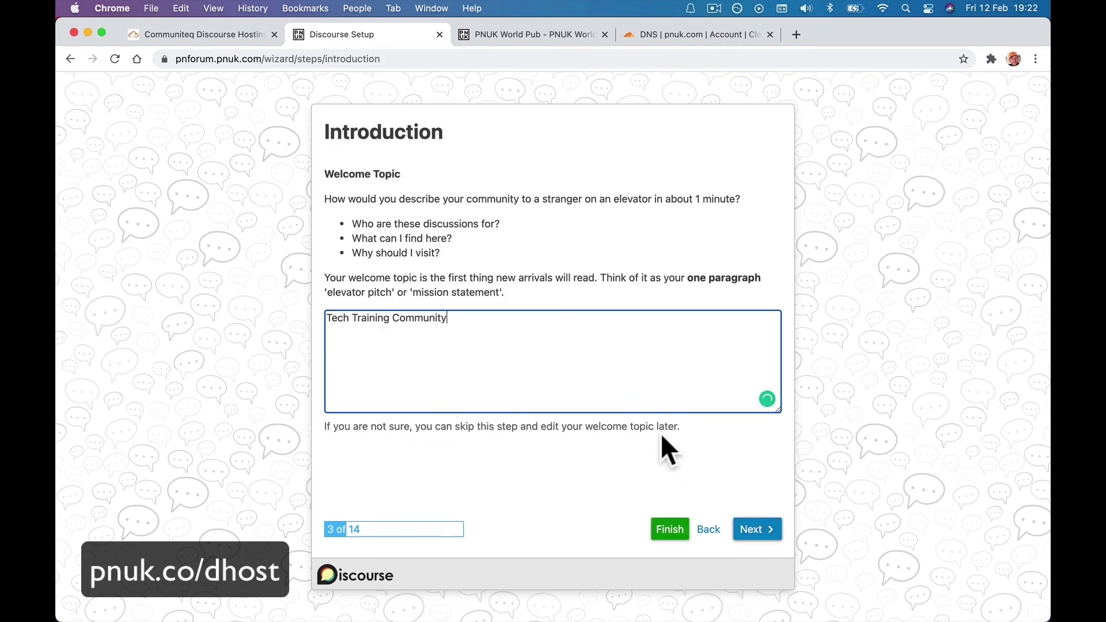
left_click(751, 531)
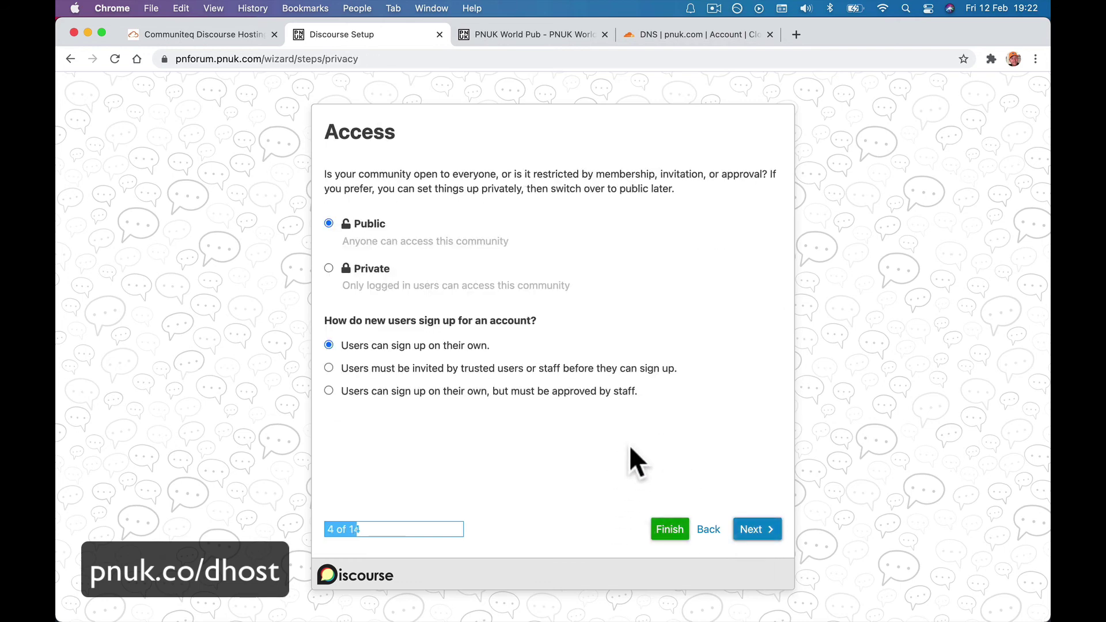
left_click(665, 535)
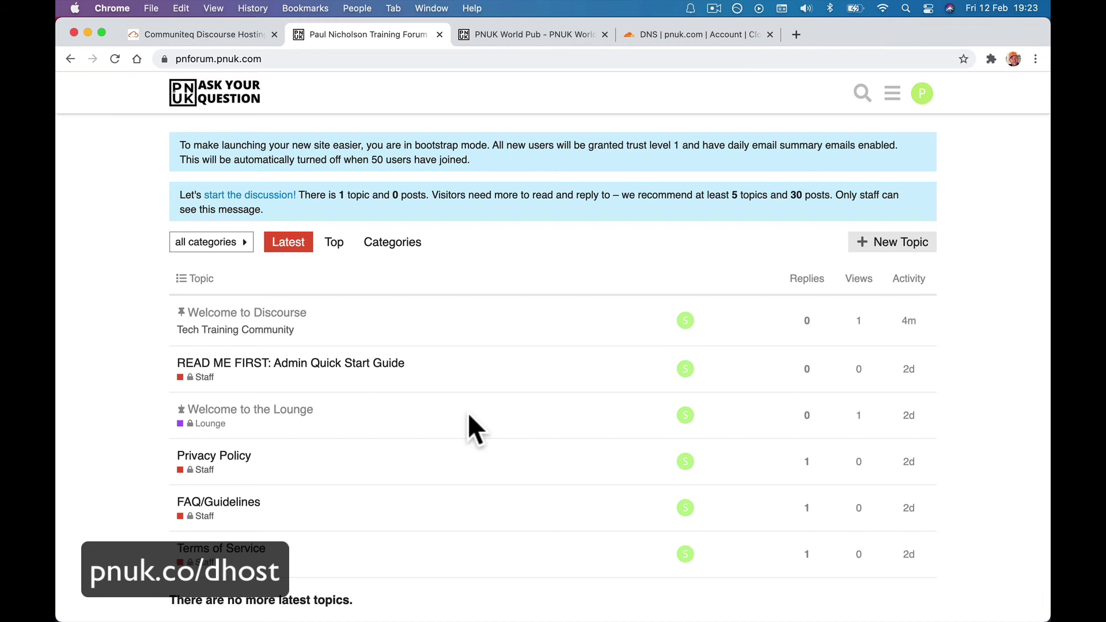
Post a new topic titled 'Hello 1st Ever Post' with body 'How is everyone doing toay?'.
left_click(898, 242)
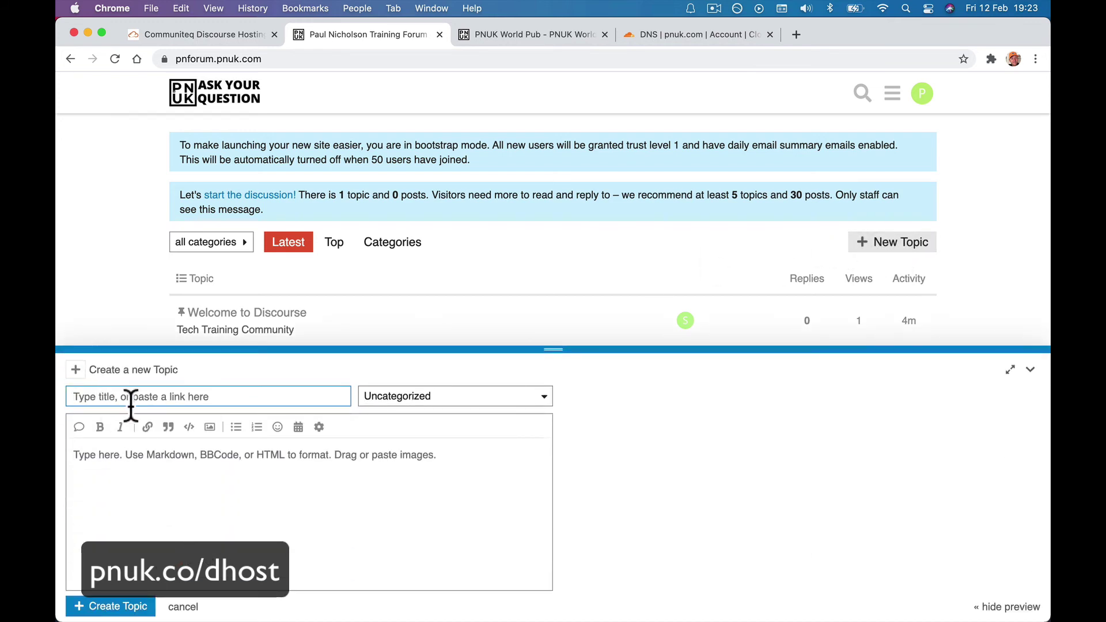
type("Hello")
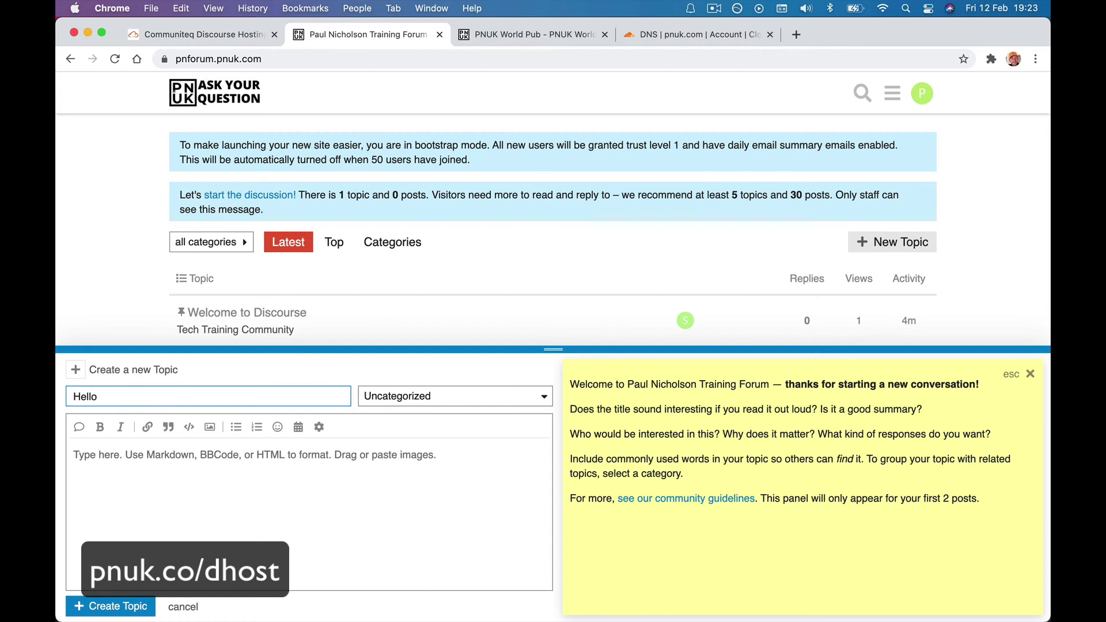
type(" 1st Ever Post")
left_click(141, 487)
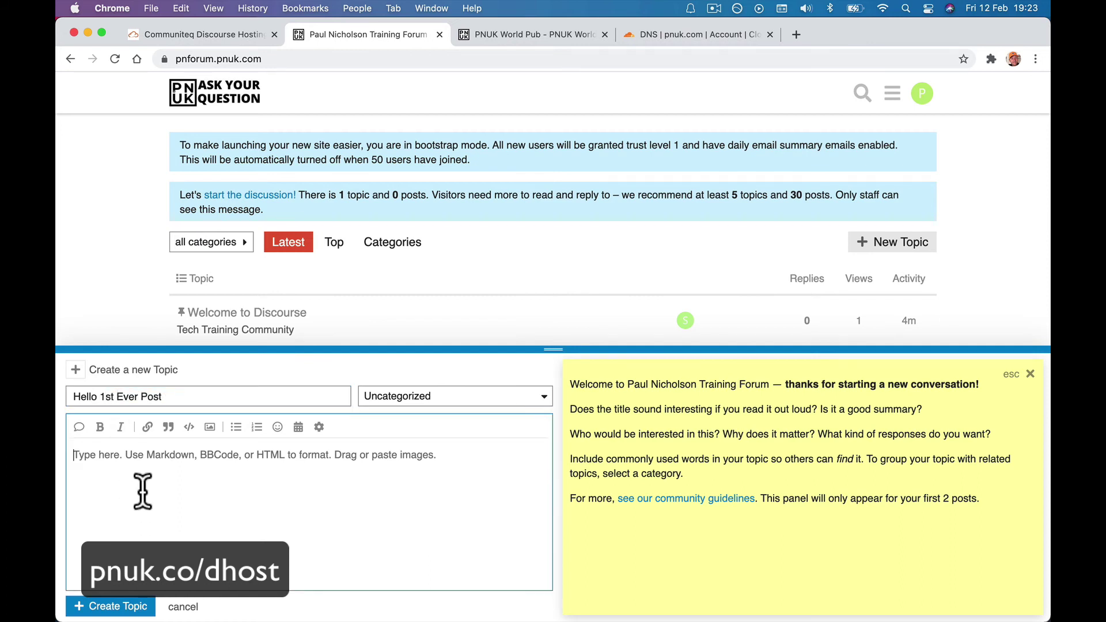
type("How is ev")
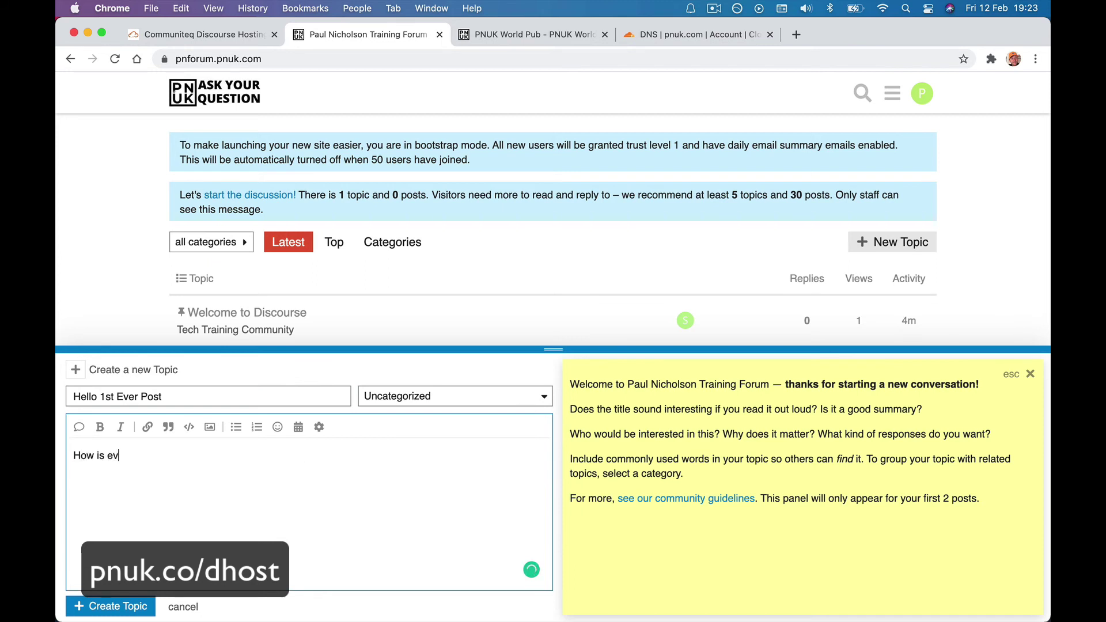
type("eryone doing toay?")
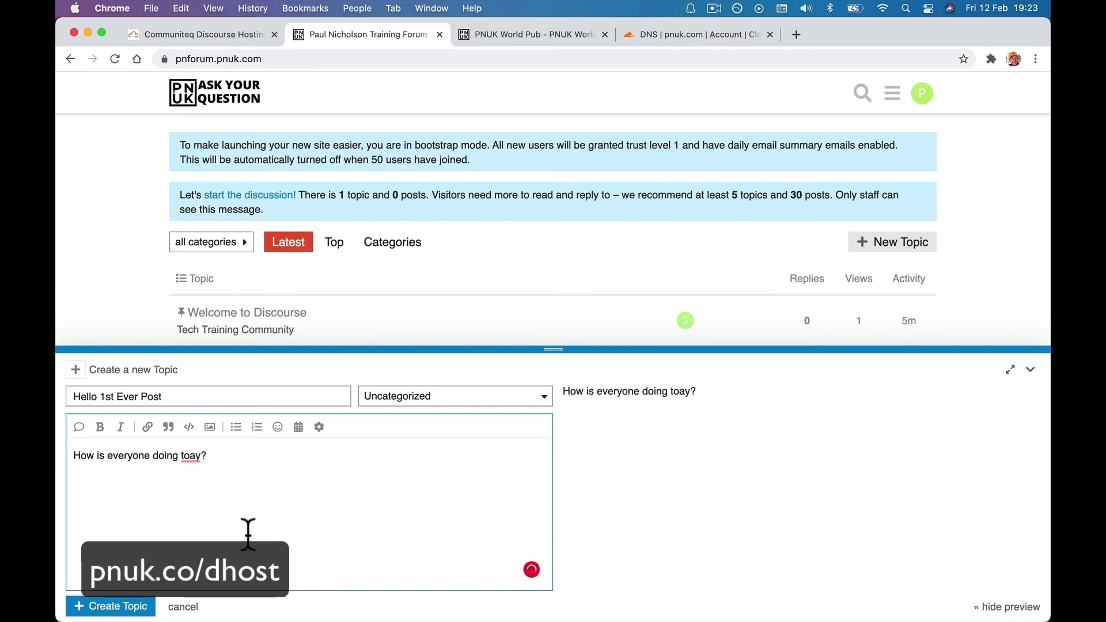
left_click(116, 608)
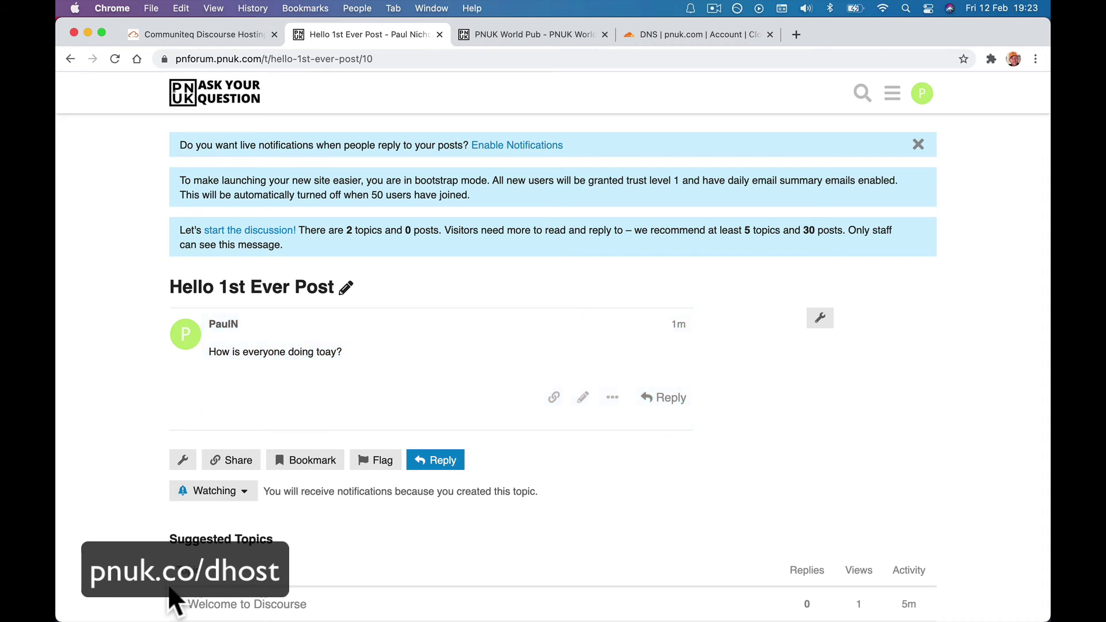
Open the admin dashboard, show PNUK World Pub and the discourse.org Community forum, then return.
left_click(892, 93)
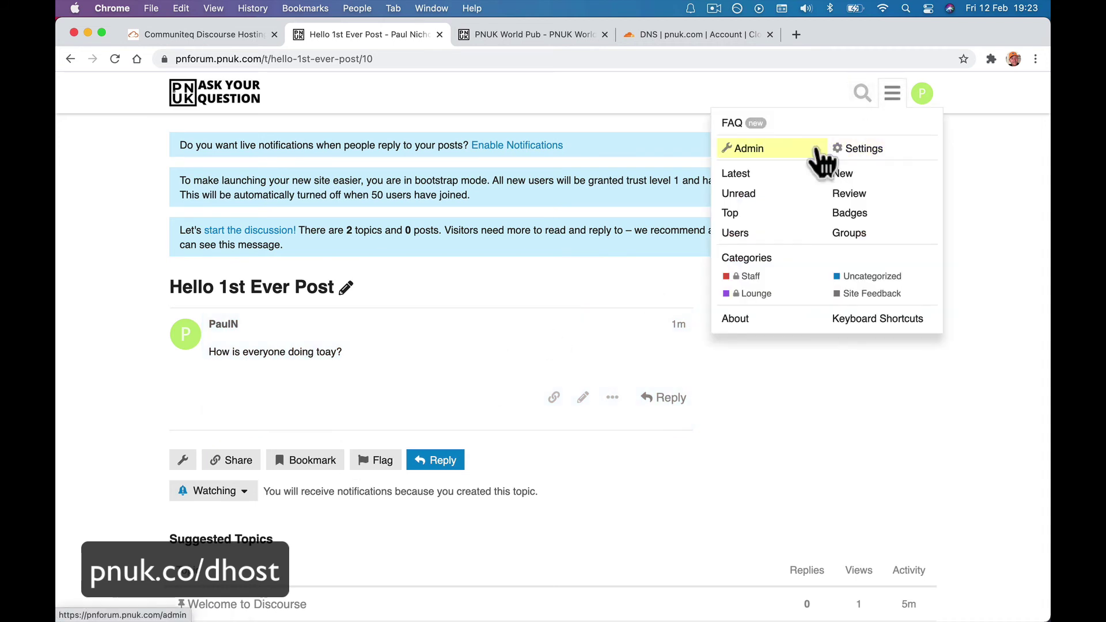
left_click(818, 151)
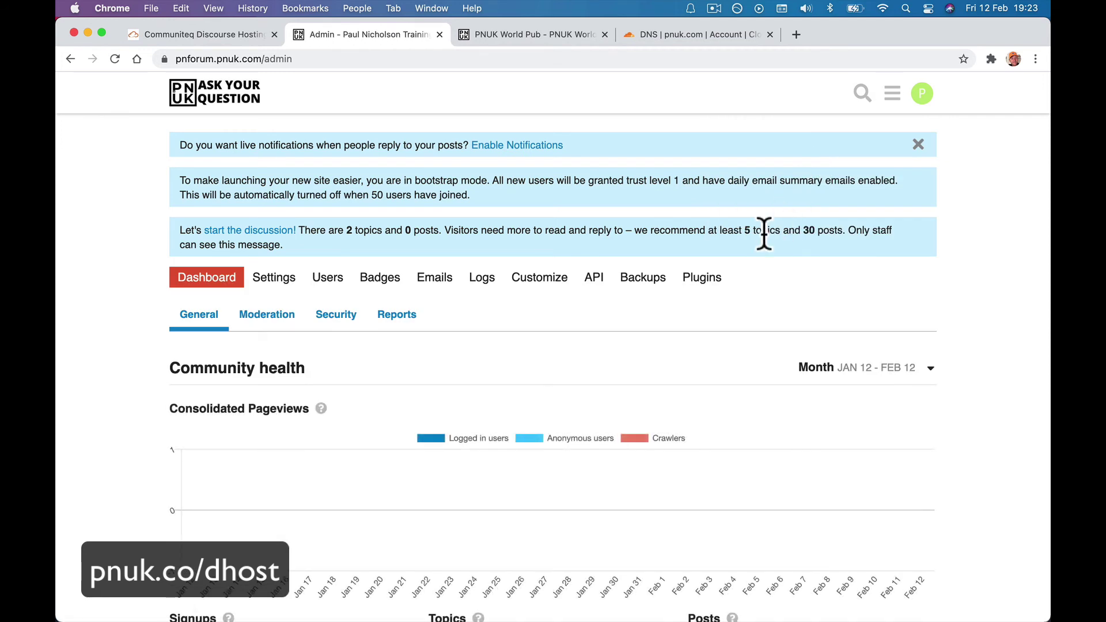
left_click(537, 33)
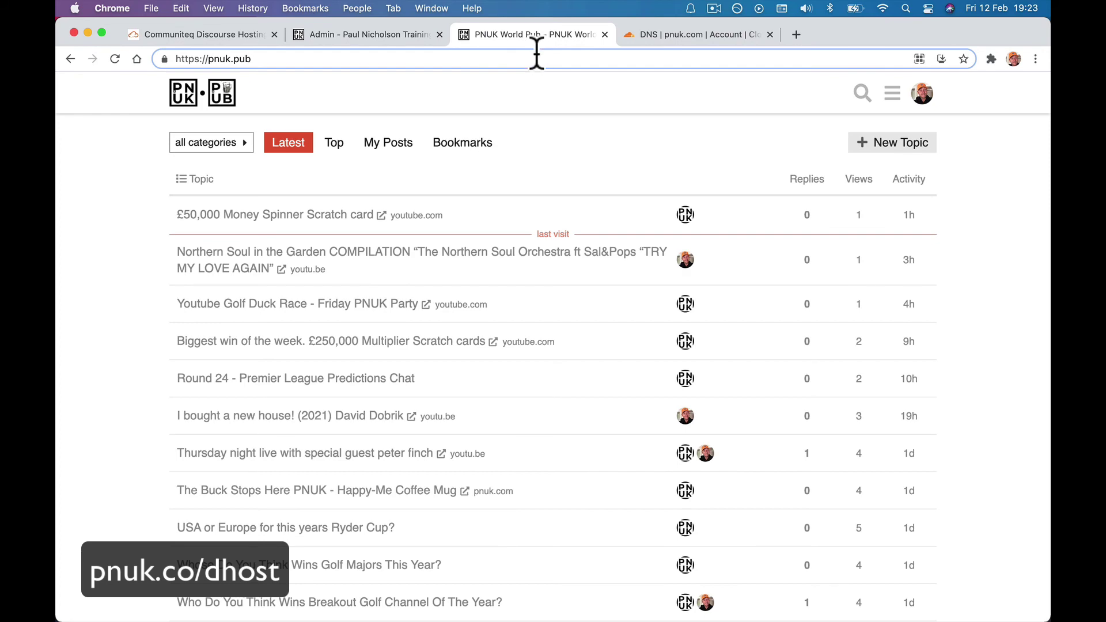
left_click(537, 55)
type("disco")
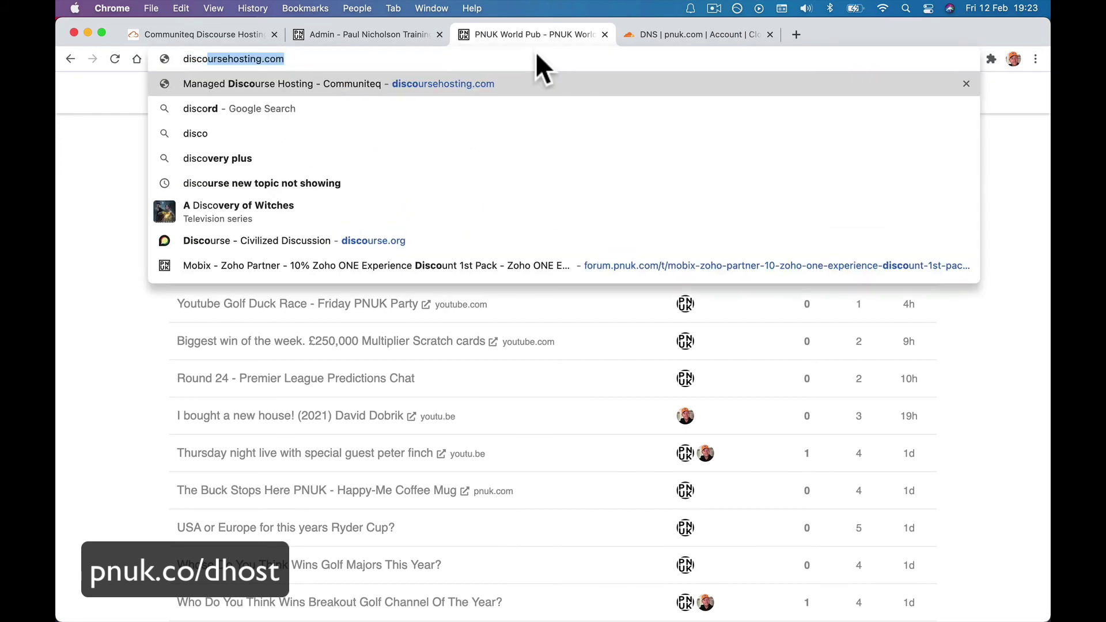
type("urse.")
key("Return")
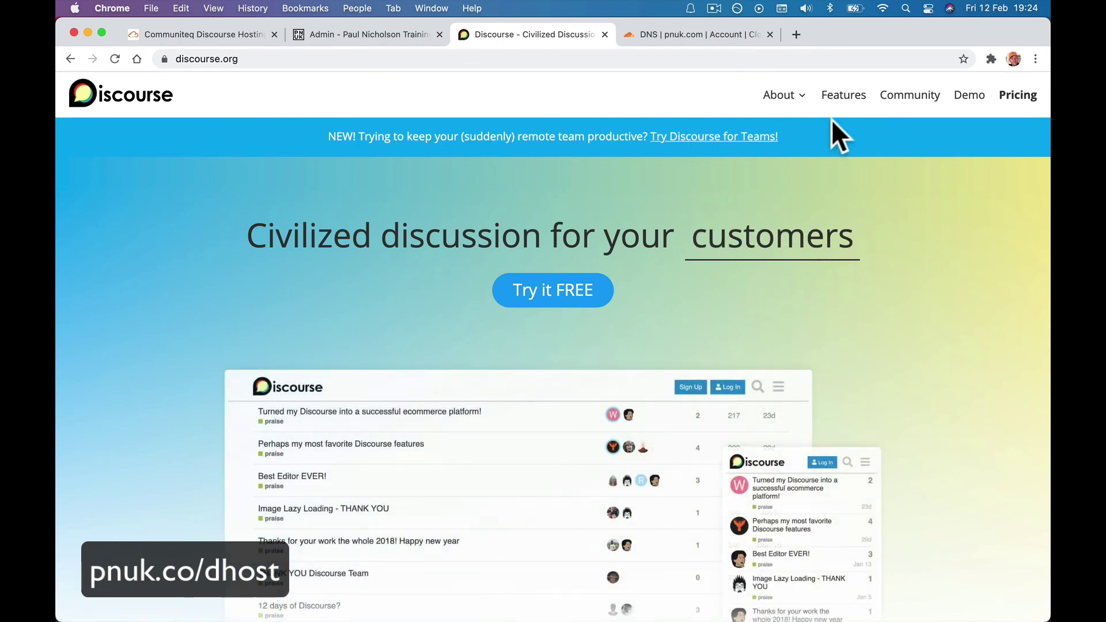
left_click(902, 95)
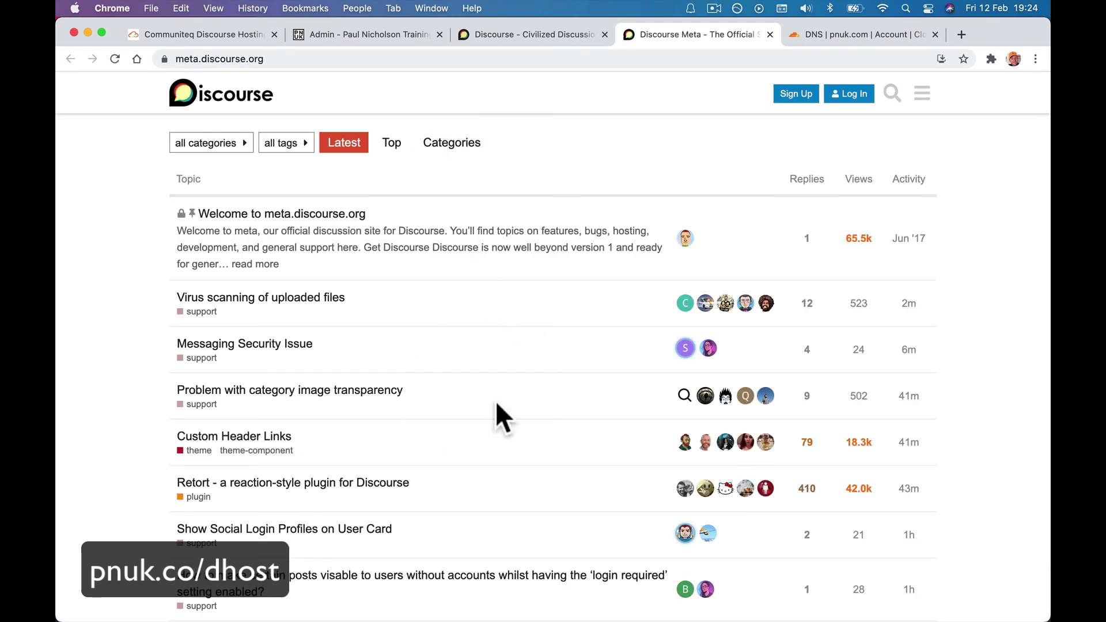
left_click(364, 37)
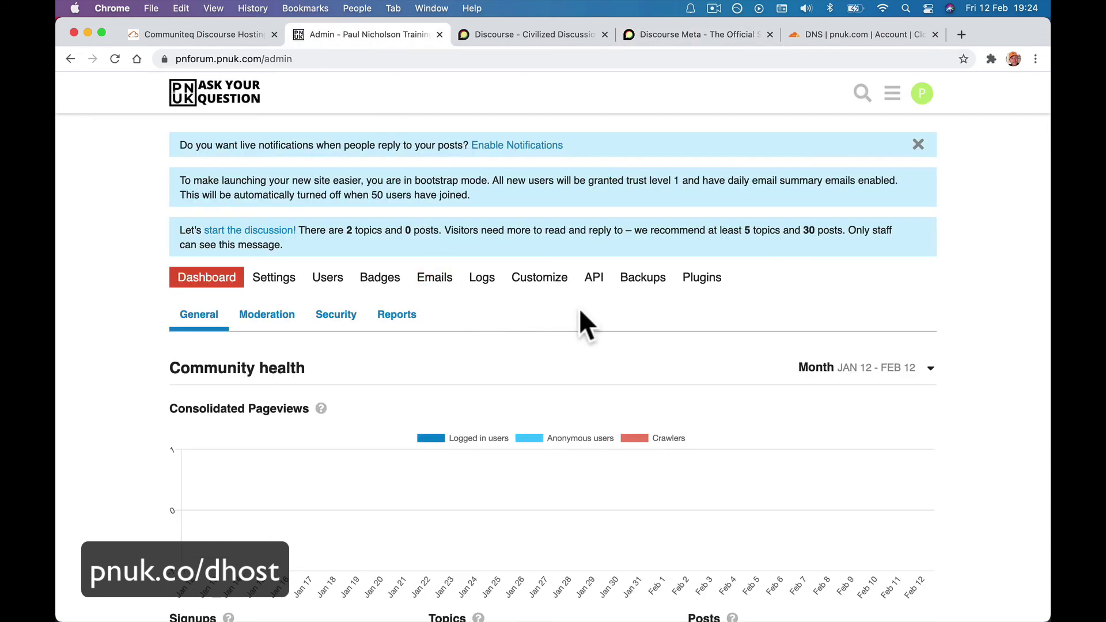
Scroll the Installed Plugins list and open the discourse-adplugin settings.
left_click(700, 282)
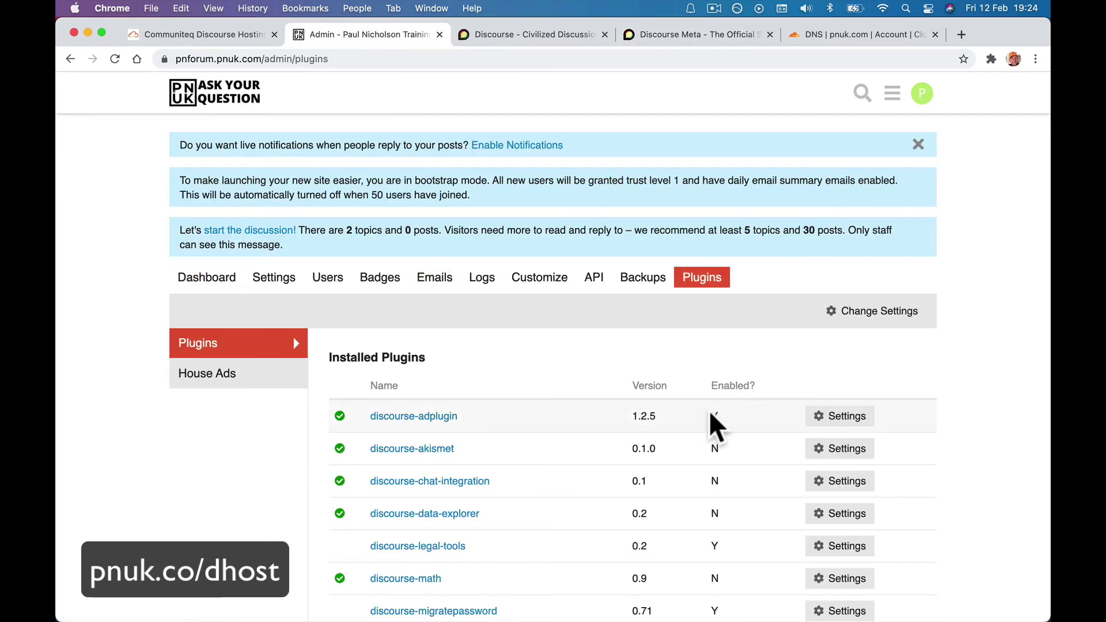
scroll(709, 409, "down", 2)
scroll(735, 447, "down", 4)
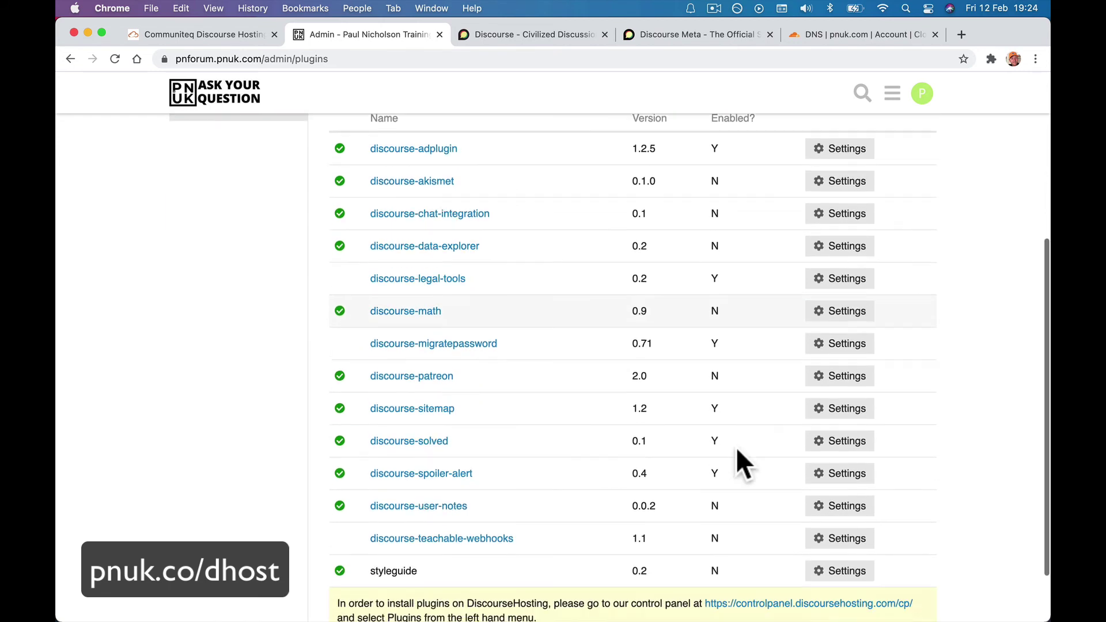
scroll(737, 452, "up", 3)
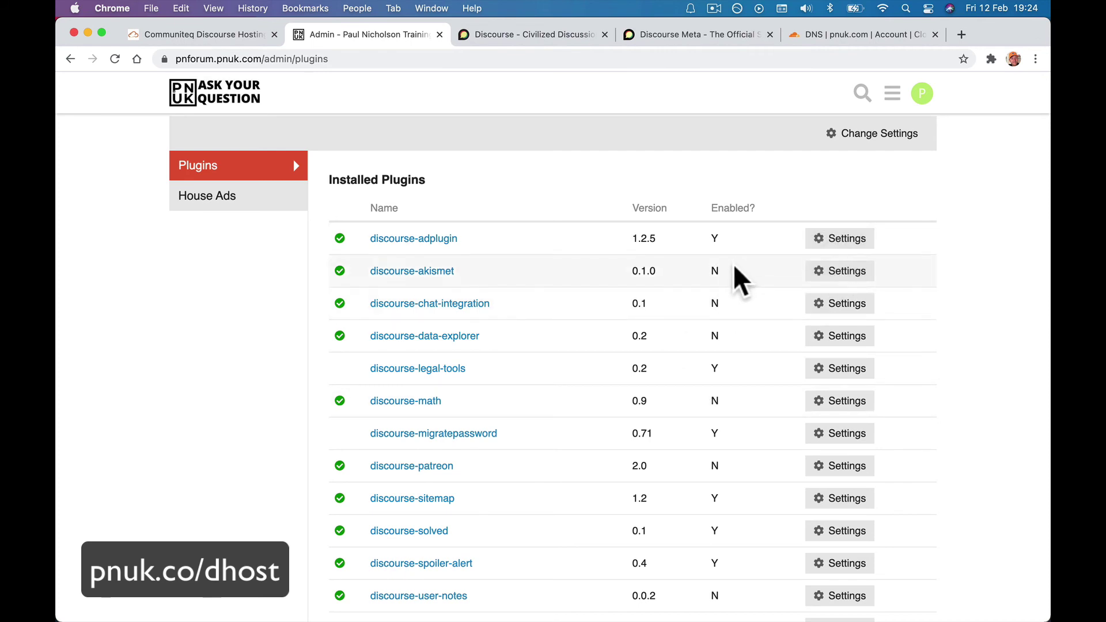
left_click(853, 238)
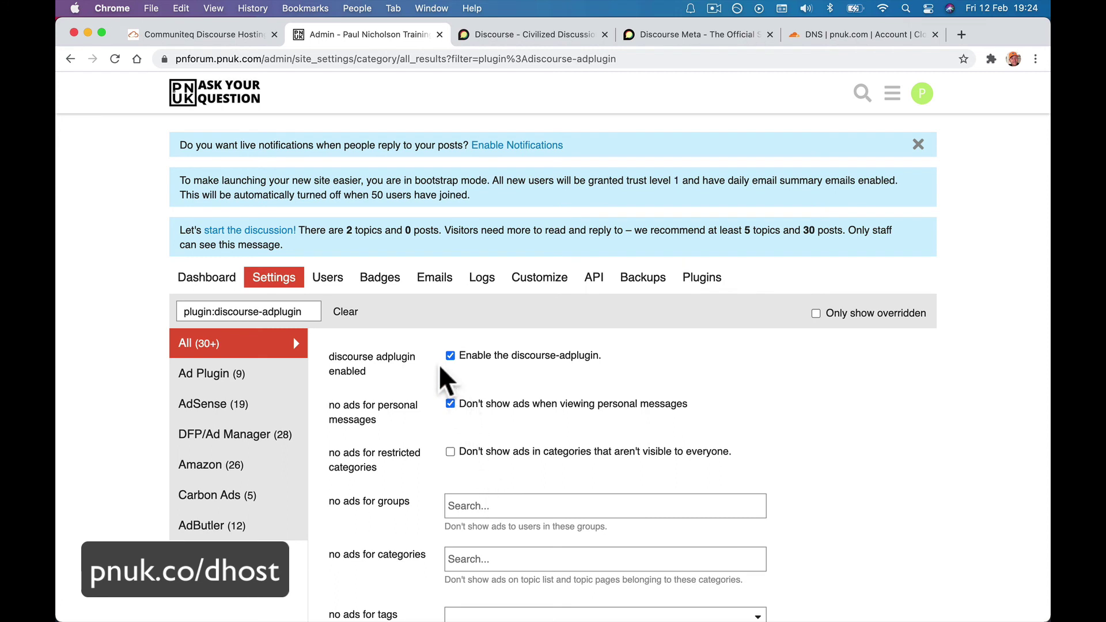
Send a test email from the Emails tab to the admin's own address, then switch to Mail.
left_click(430, 279)
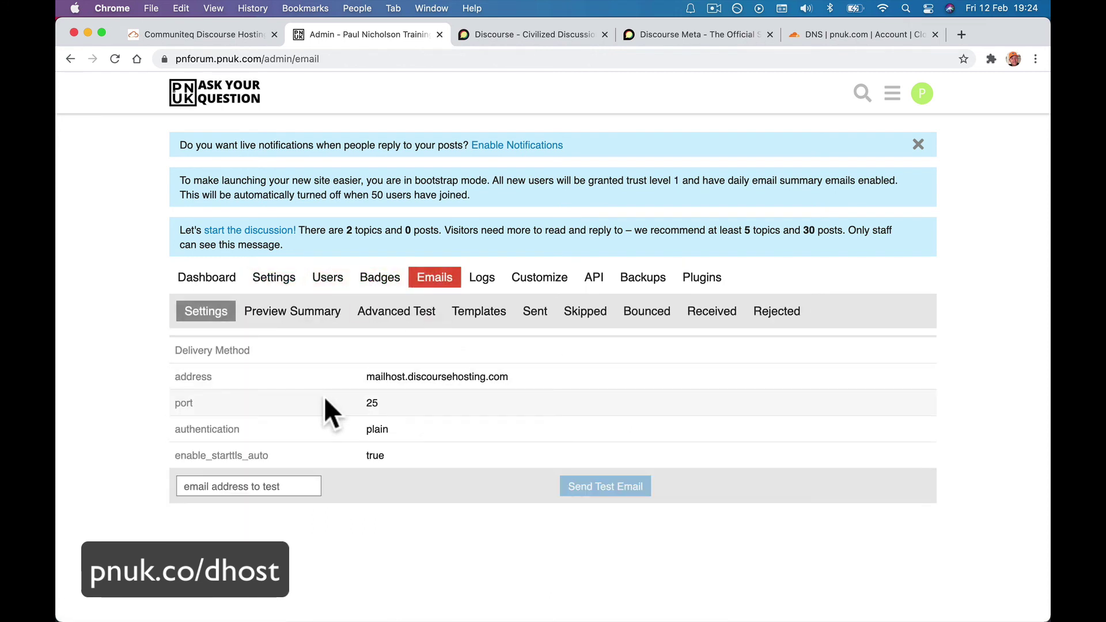
left_click(245, 483)
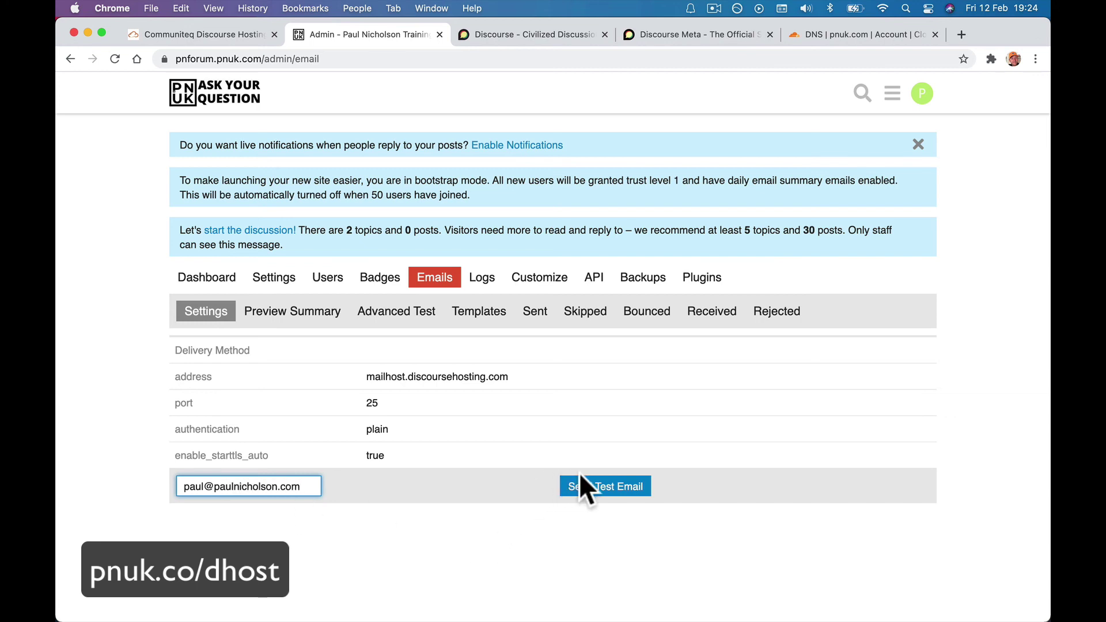
left_click(582, 484)
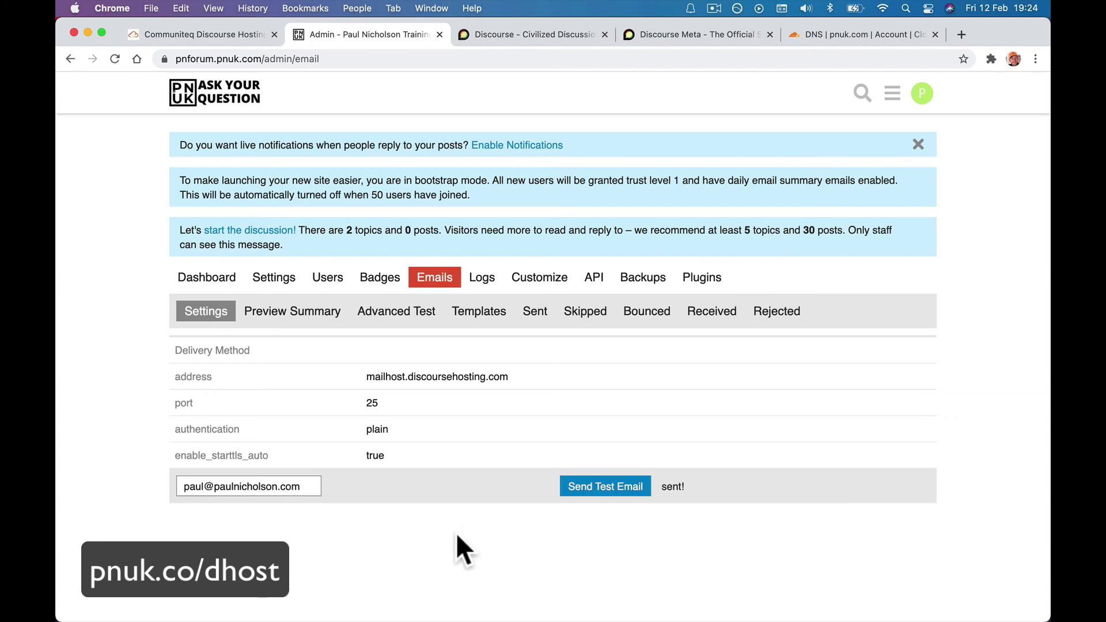
mouse_move(403, 619)
left_click(365, 586)
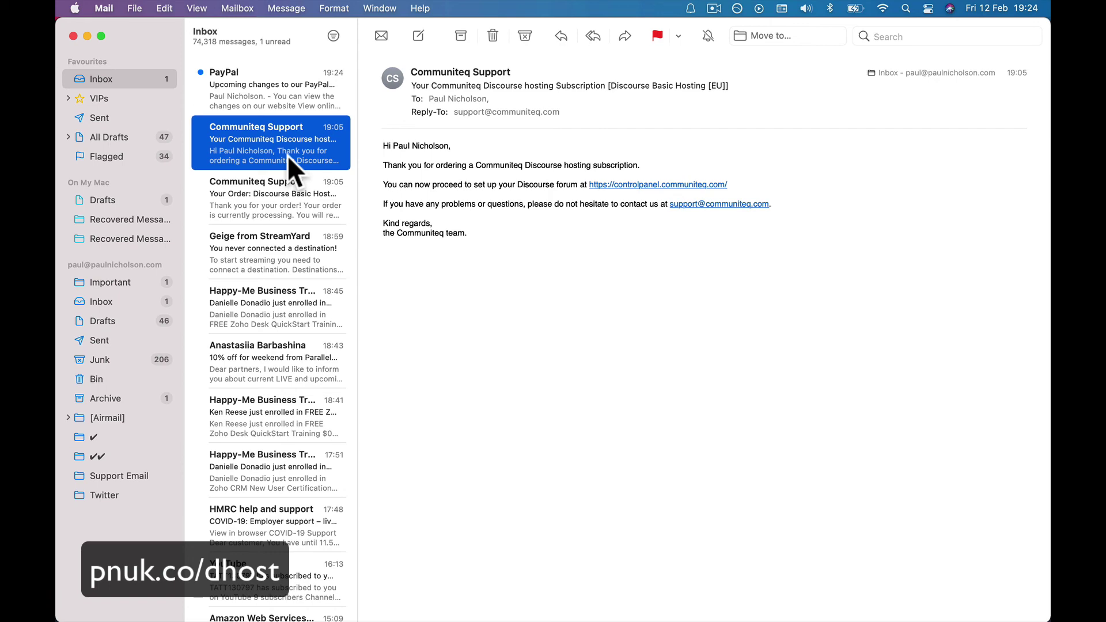
Open the arrived Email Deliverability Test message in Mail, then go back to the forum in Chrome.
mouse_move(459, 605)
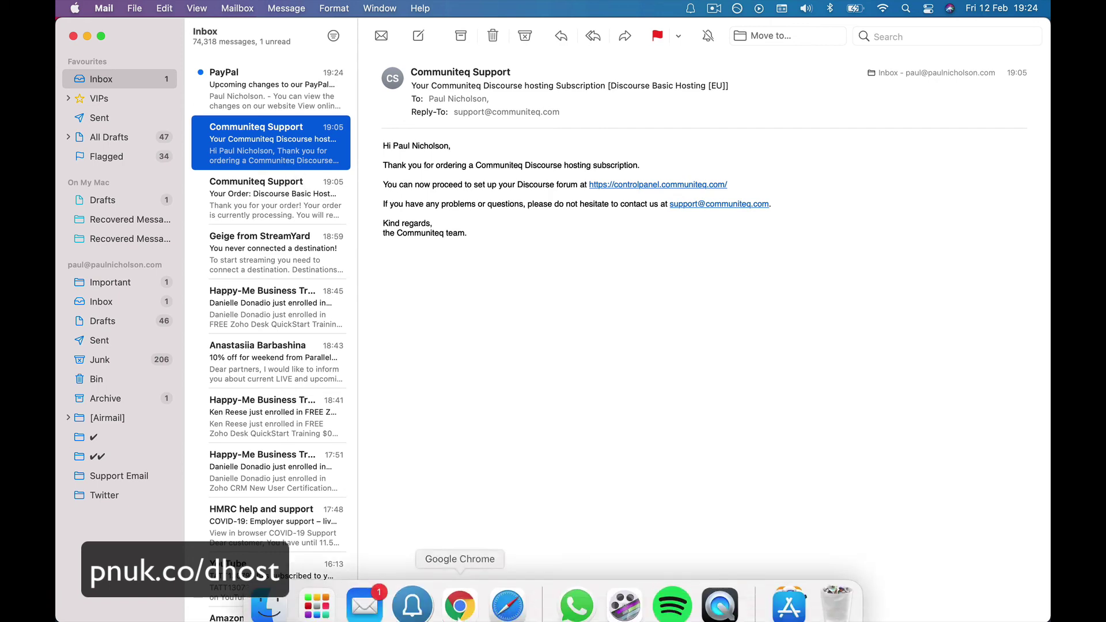
left_click(458, 602)
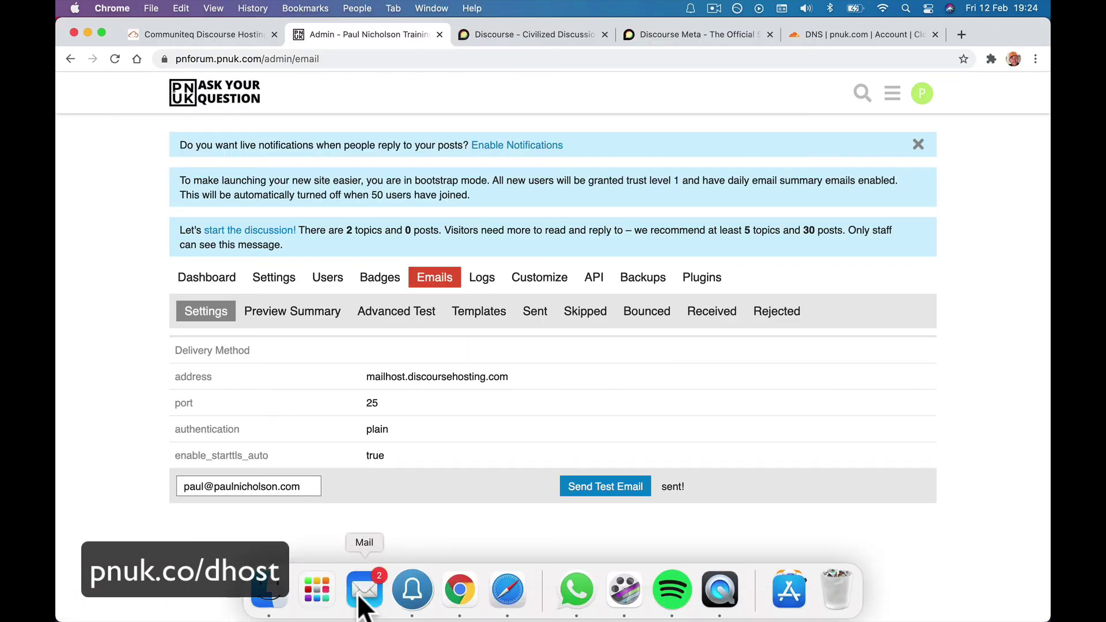
left_click(360, 600)
left_click(306, 103)
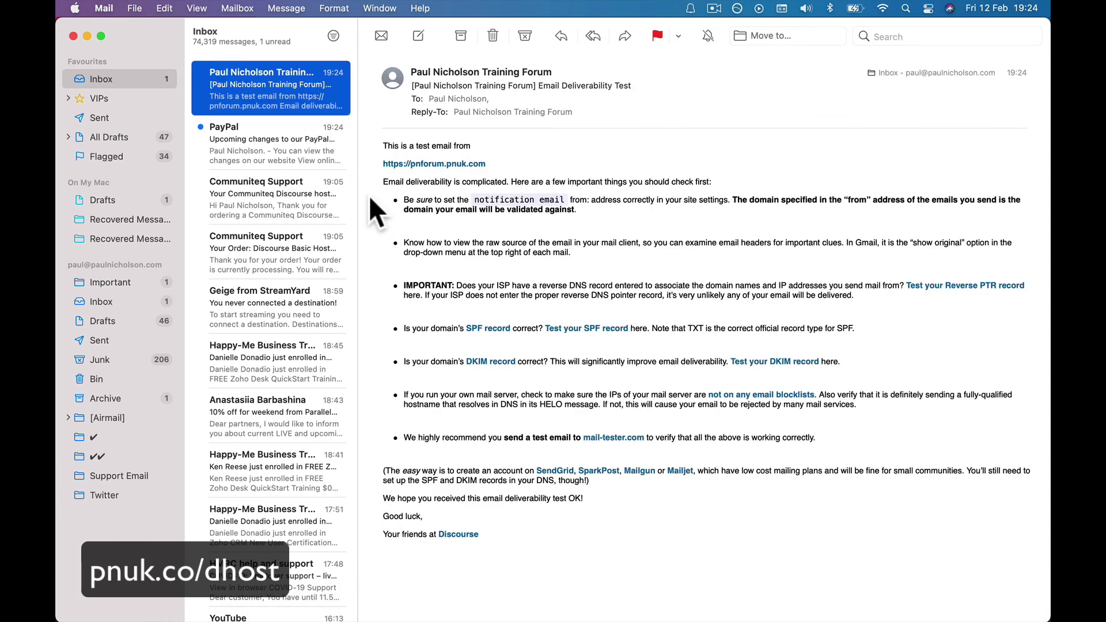
mouse_move(576, 613)
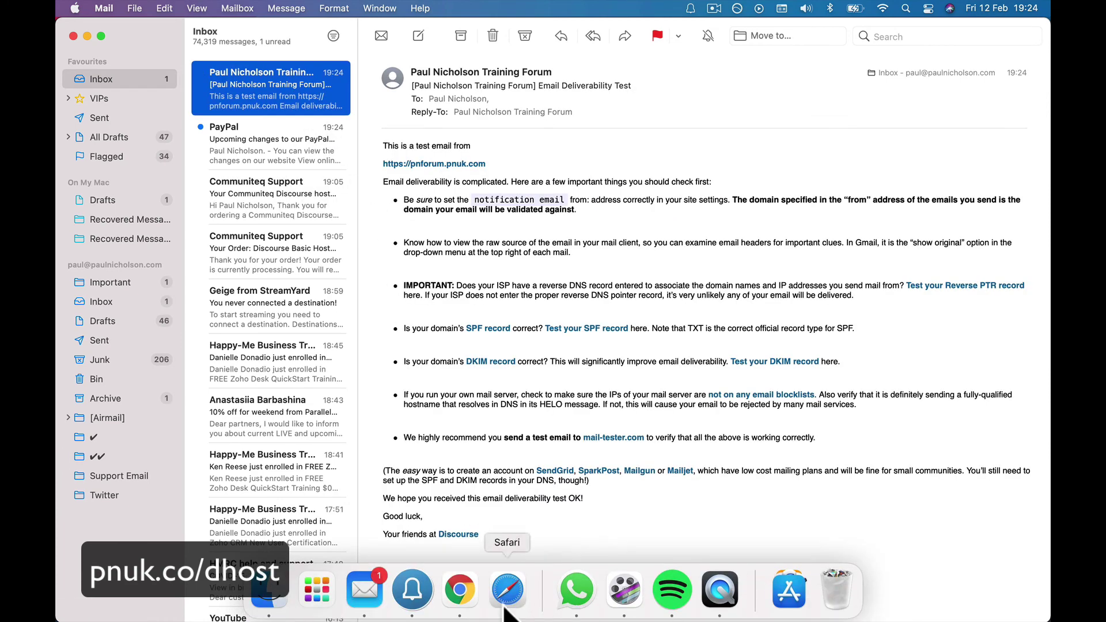
left_click(461, 599)
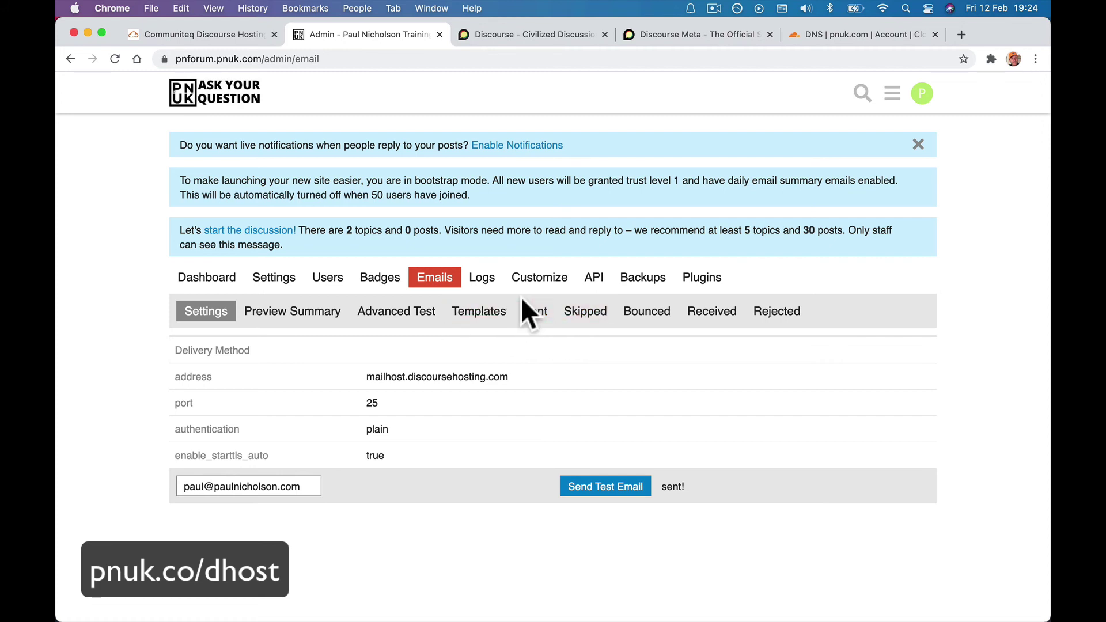
Browse the forum's users list and a user's admin view, ending on the pending invites page.
left_click(330, 279)
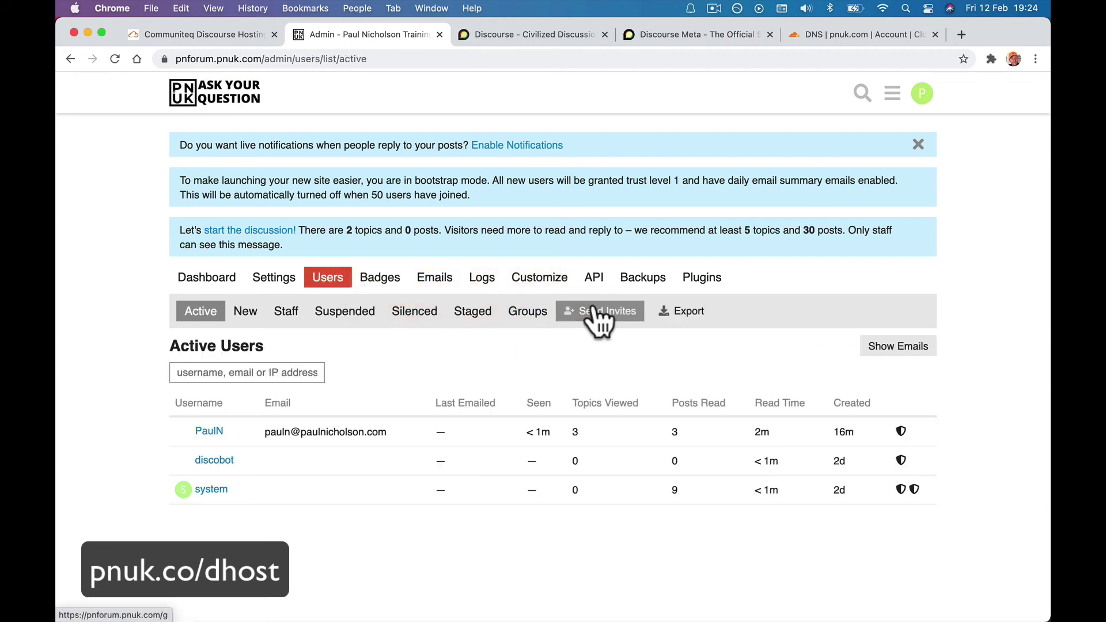
left_click(637, 311)
left_click(804, 278)
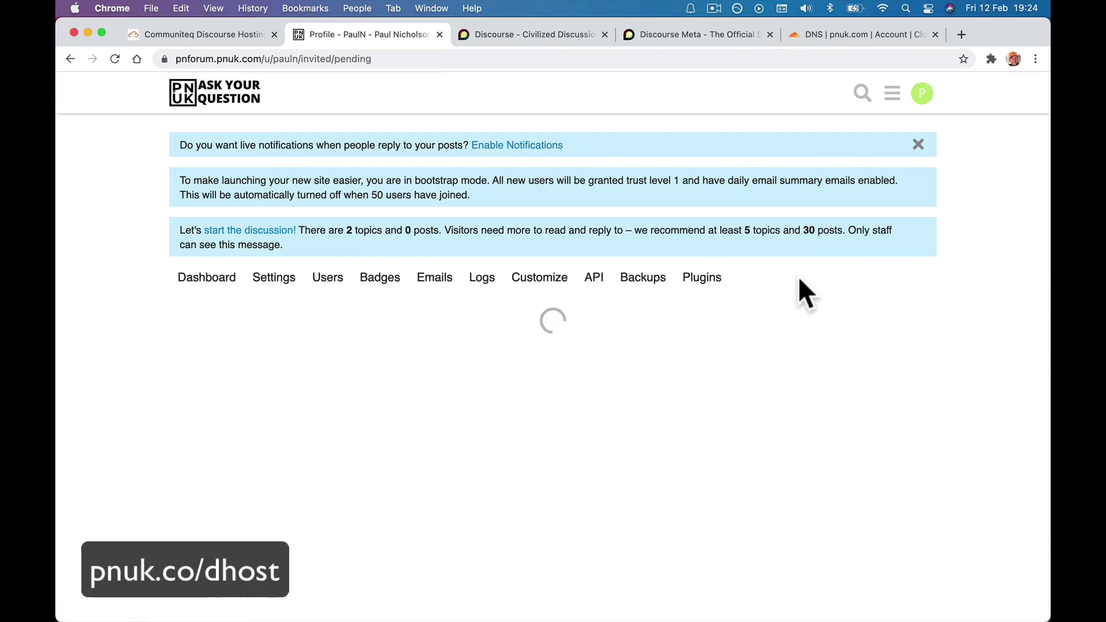
key("super+bracketleft")
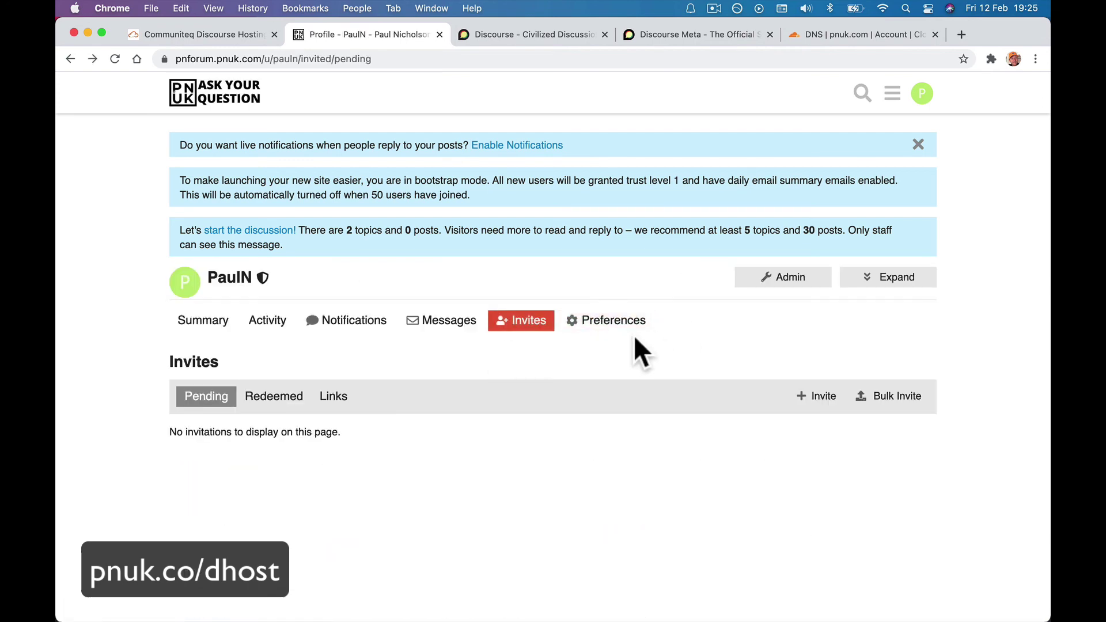
Start a new invite, then clear the invitee's email address mistakenly entered in the group search.
left_click(822, 403)
left_click(482, 308)
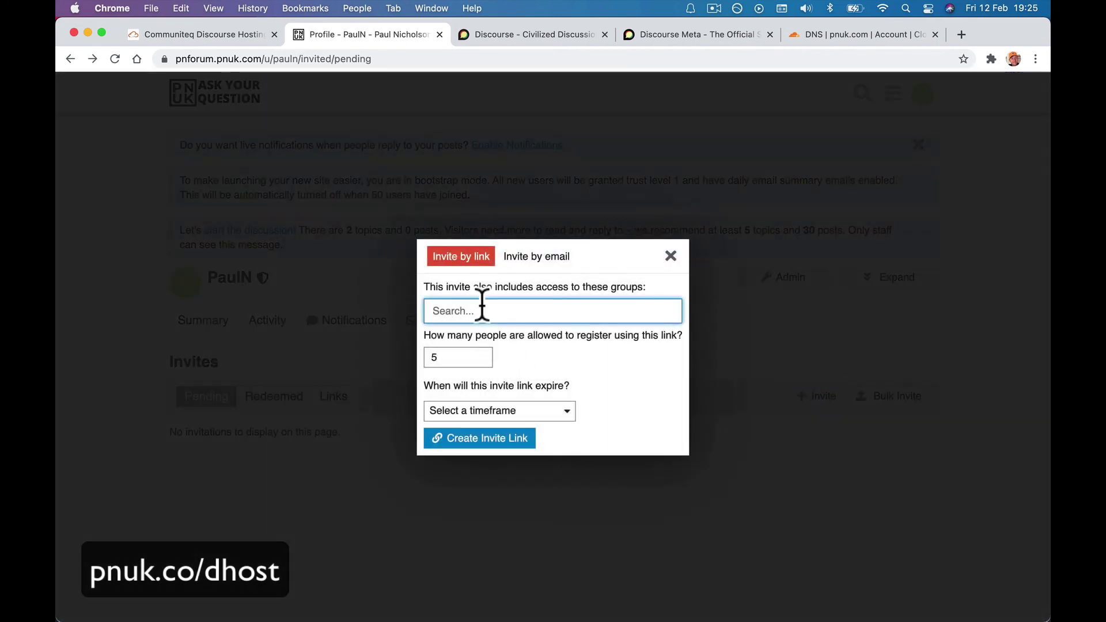
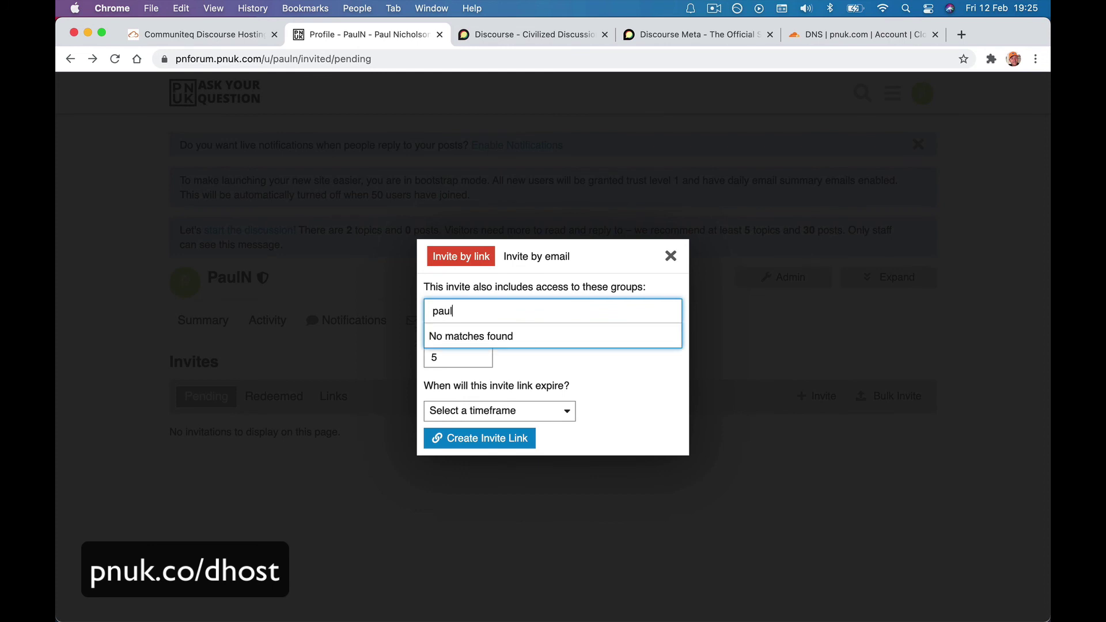
left_click(539, 371)
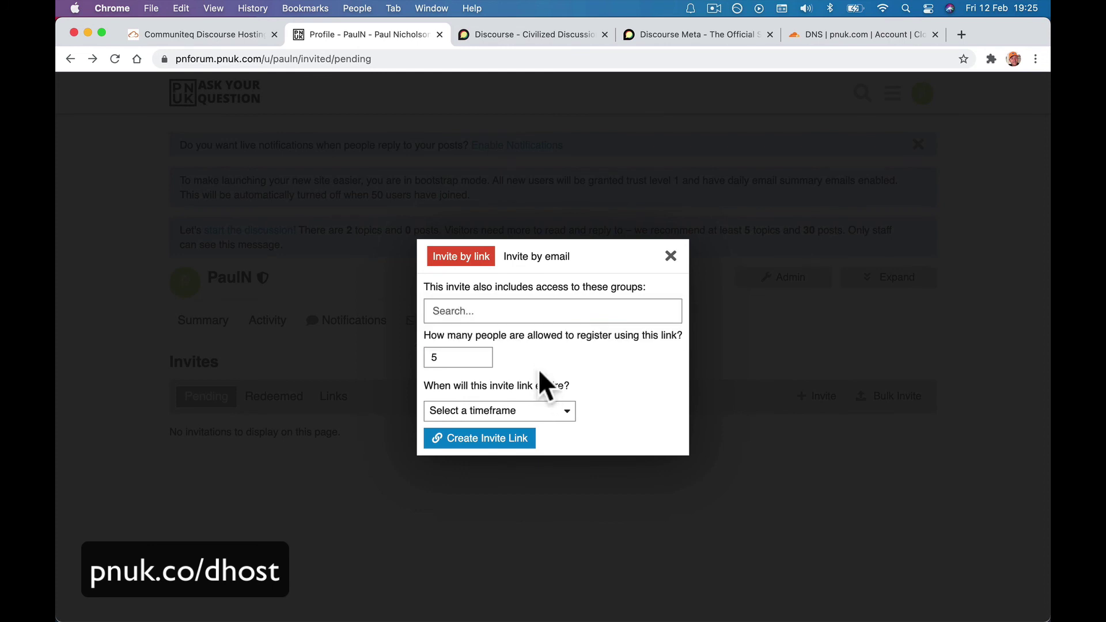
left_click(517, 312)
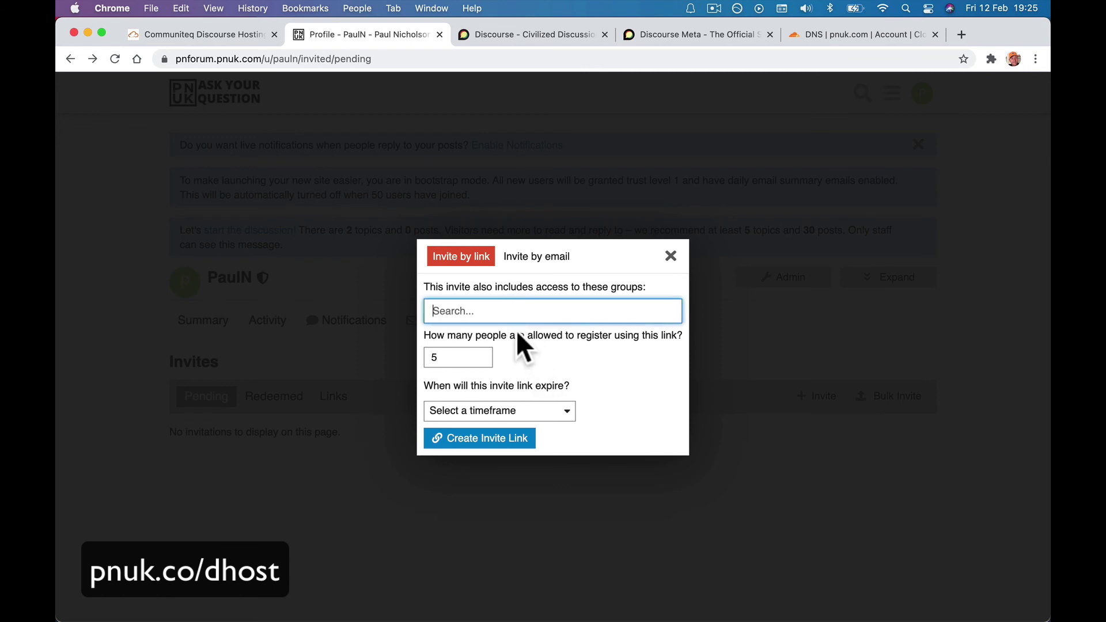
Send an Invite by email invitation to the new user's email address and close the confirmation.
left_click(539, 257)
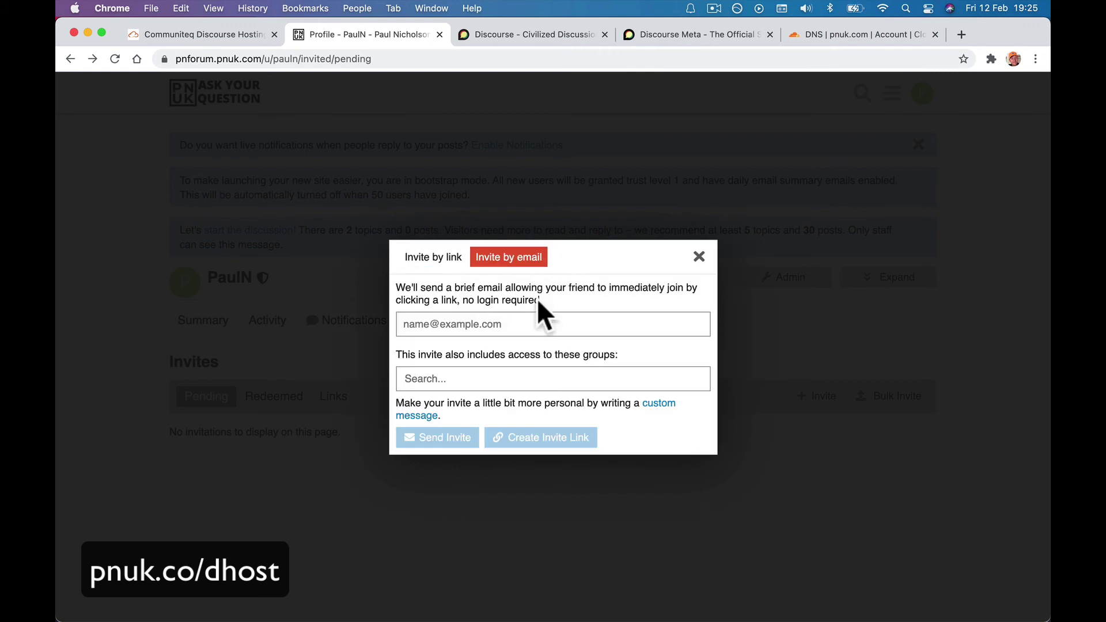
left_click(516, 320)
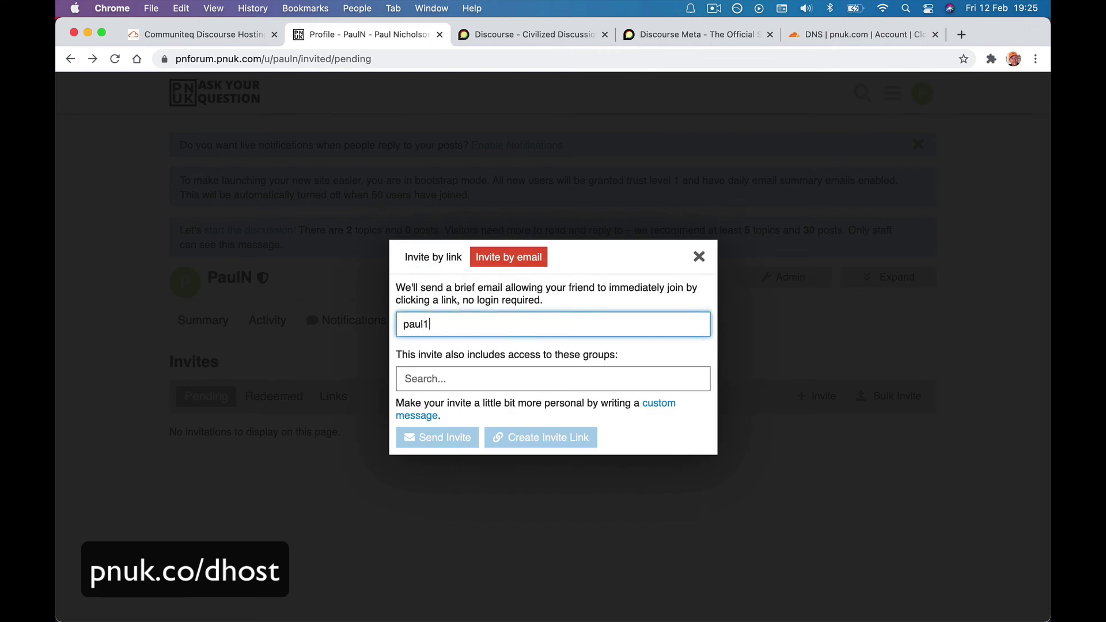
left_click(531, 375)
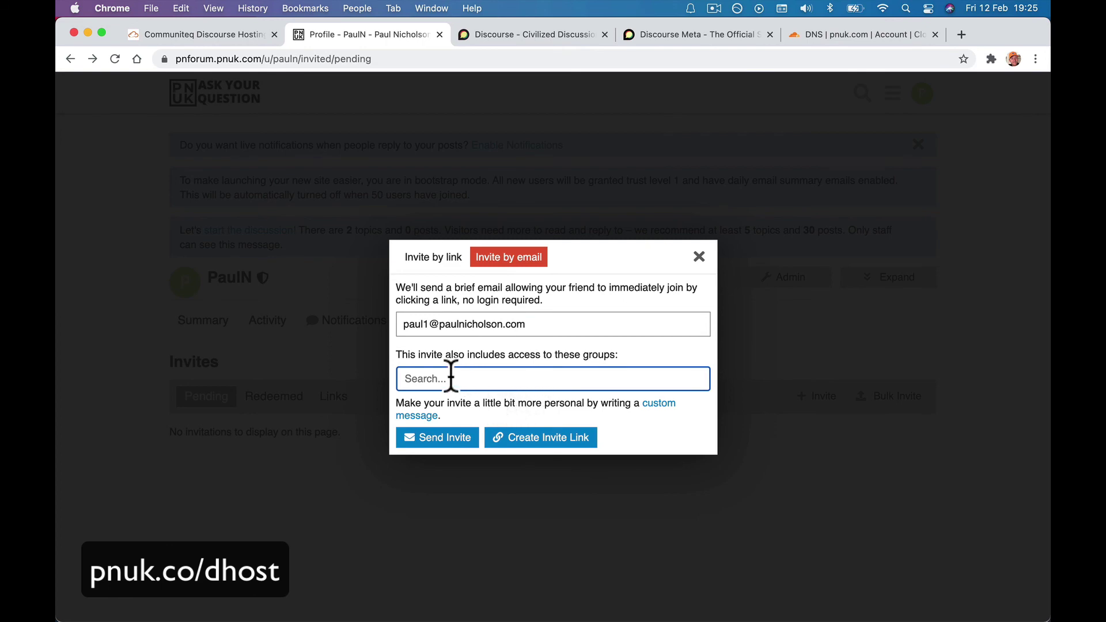
left_click(452, 438)
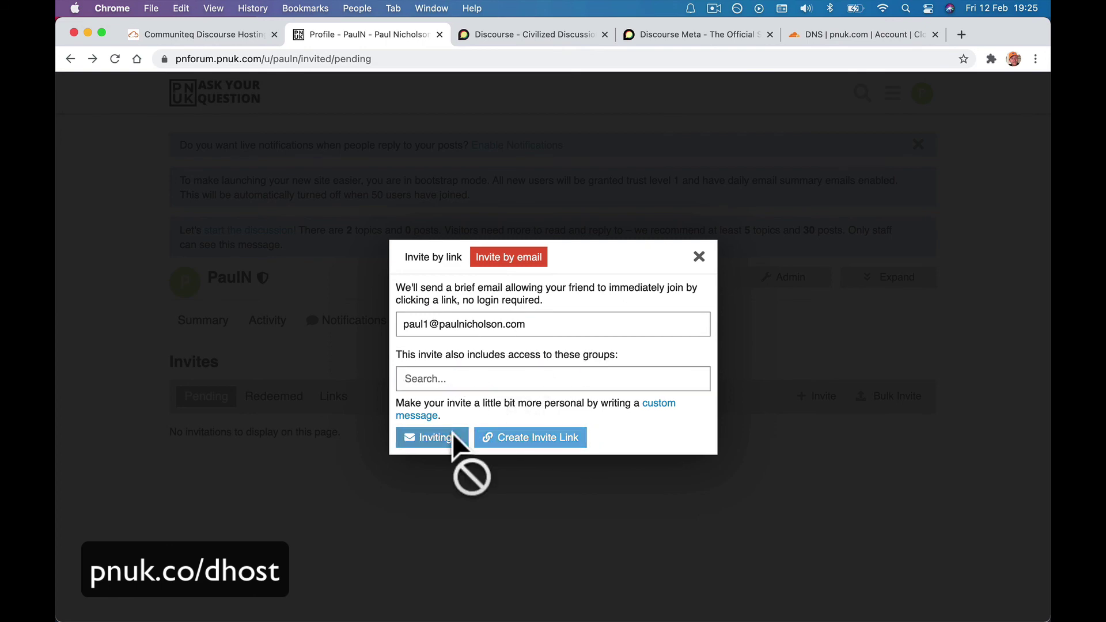
left_click(415, 391)
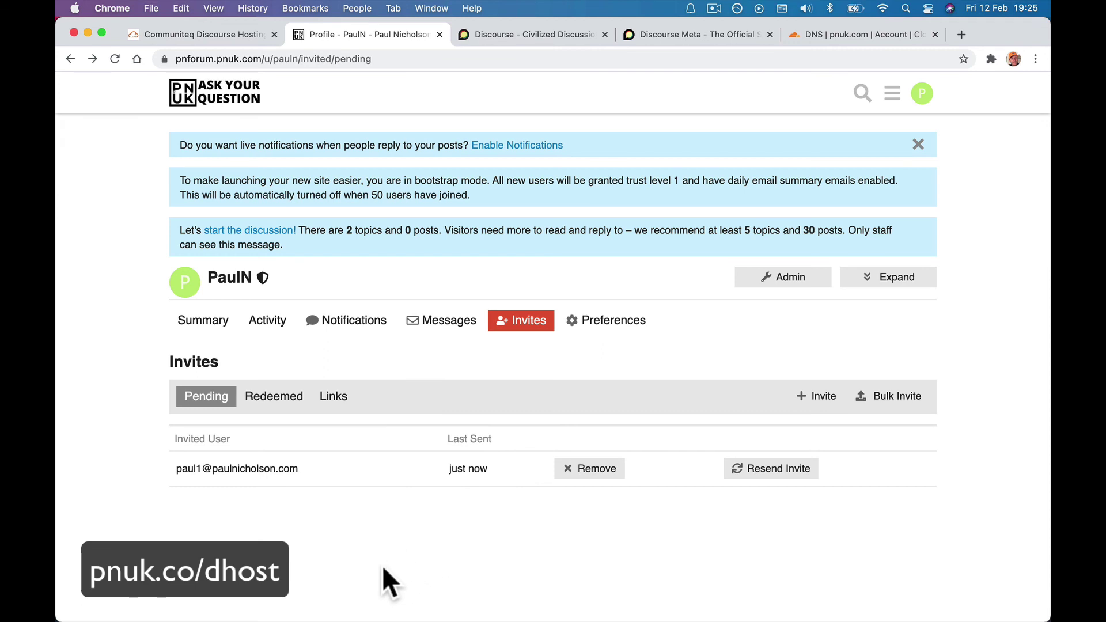
Open the invitation email in Mail and follow its join link, which refuses existing users.
mouse_move(317, 617)
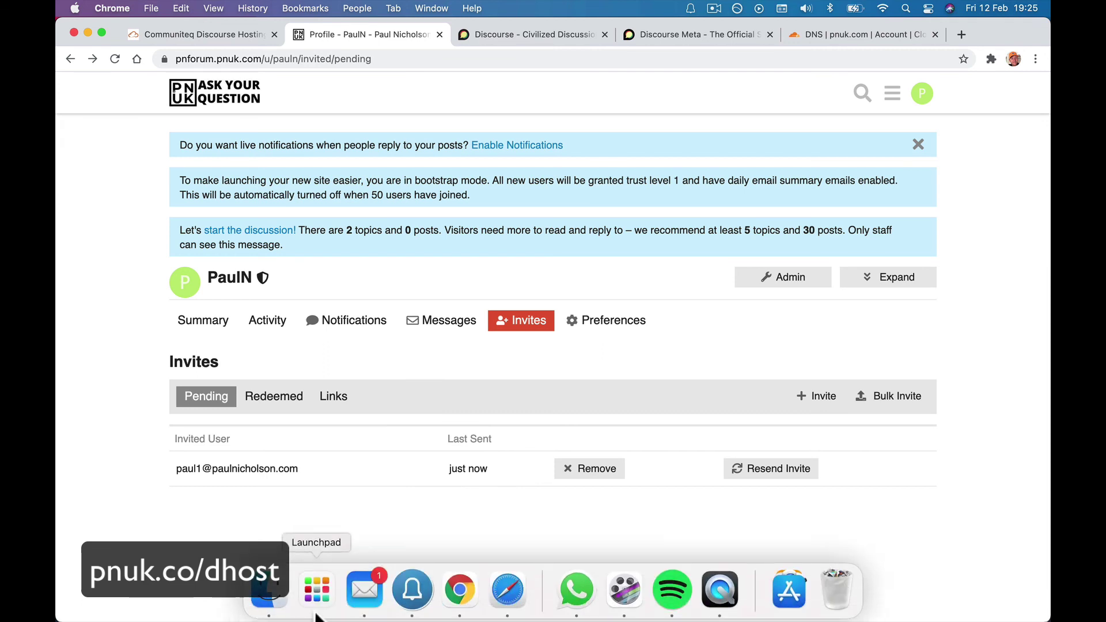
left_click(368, 605)
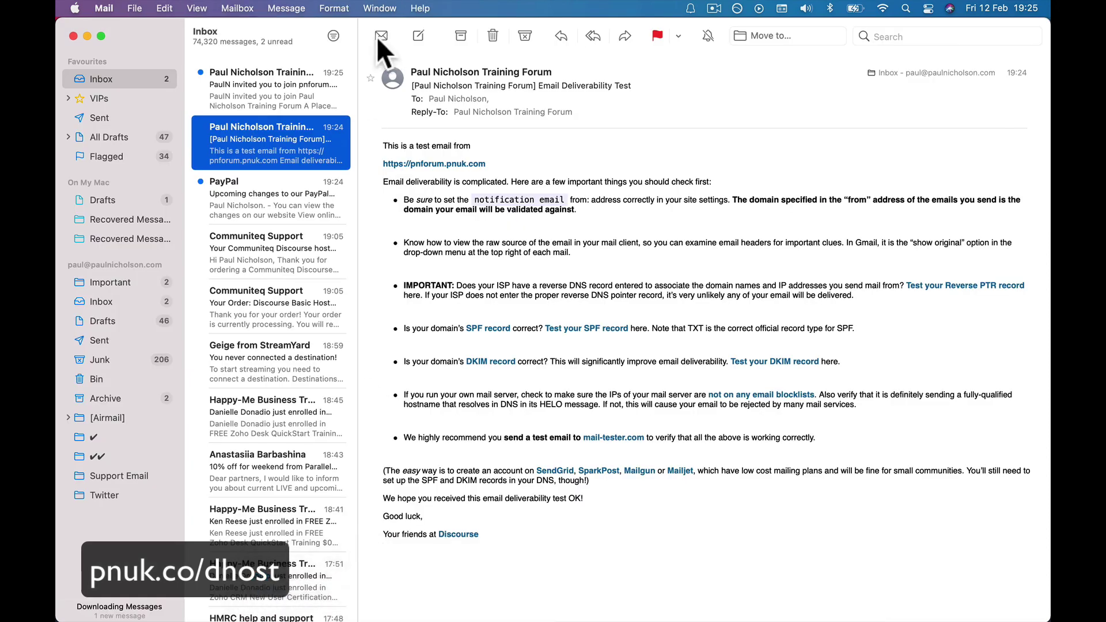
left_click(264, 78)
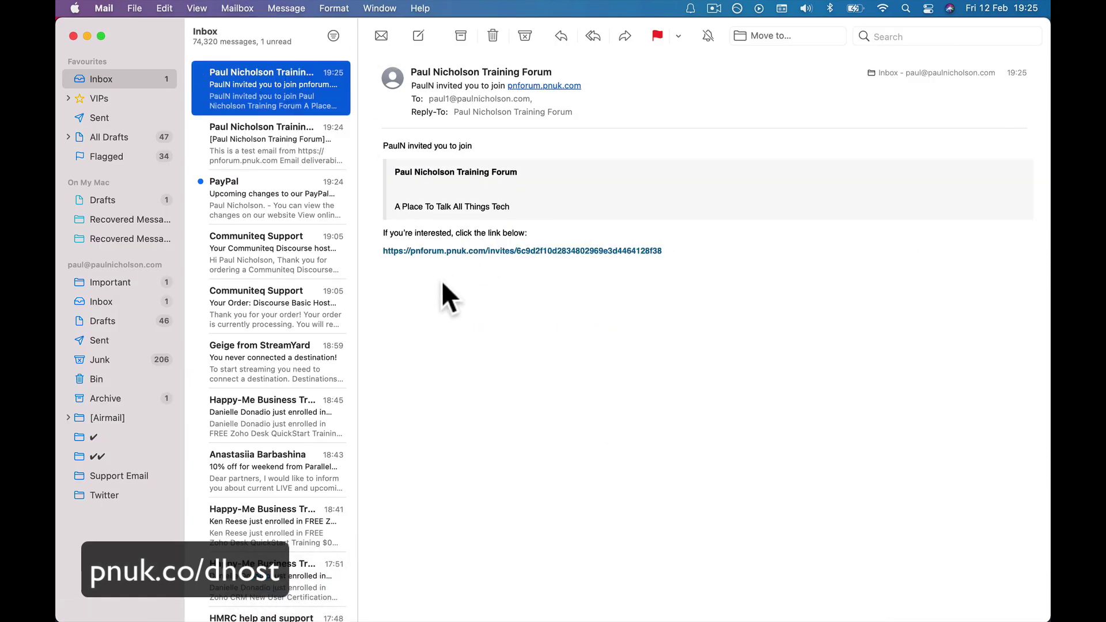
left_click(471, 254)
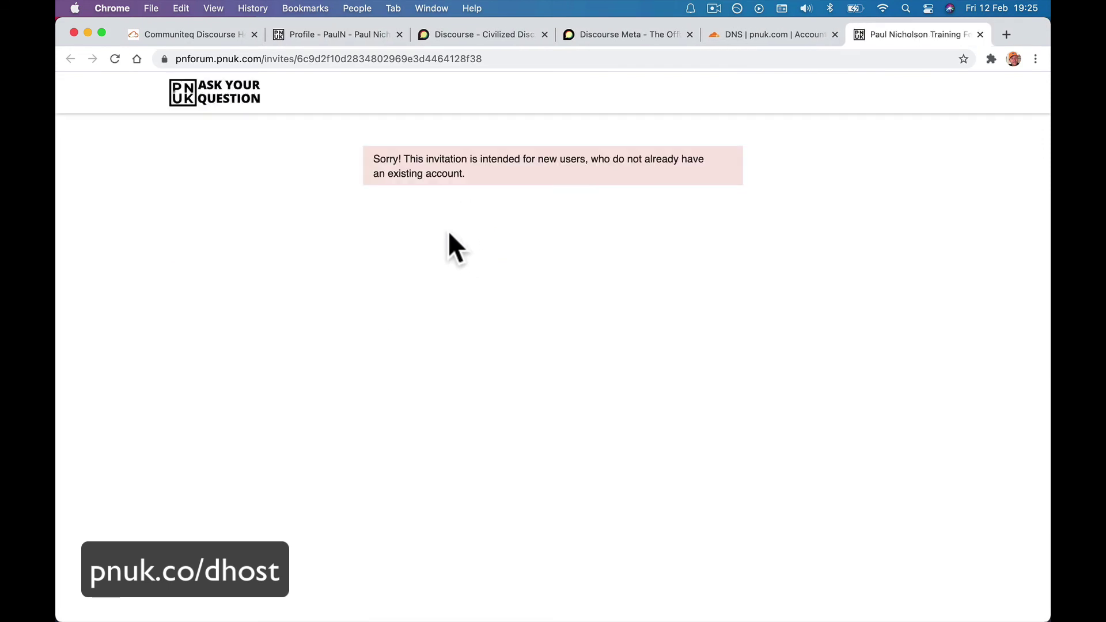
Switch back to the Profile tab showing the pending email invitation.
left_click(301, 37)
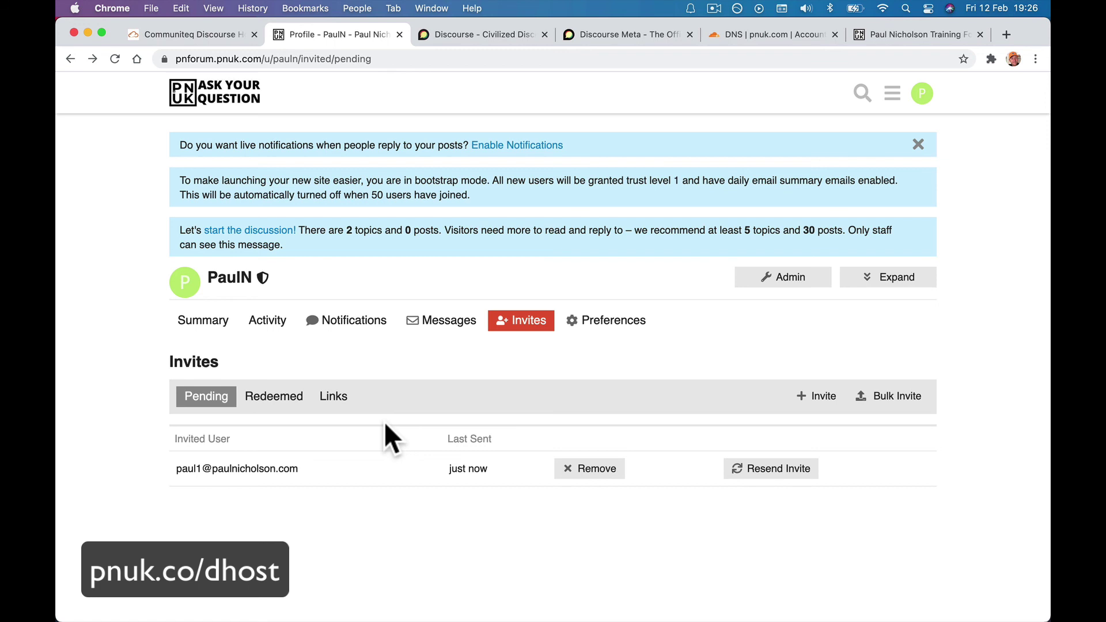
Load pnuk.com and open its Q&A Forum.
left_click(346, 58)
type("pnuk.com")
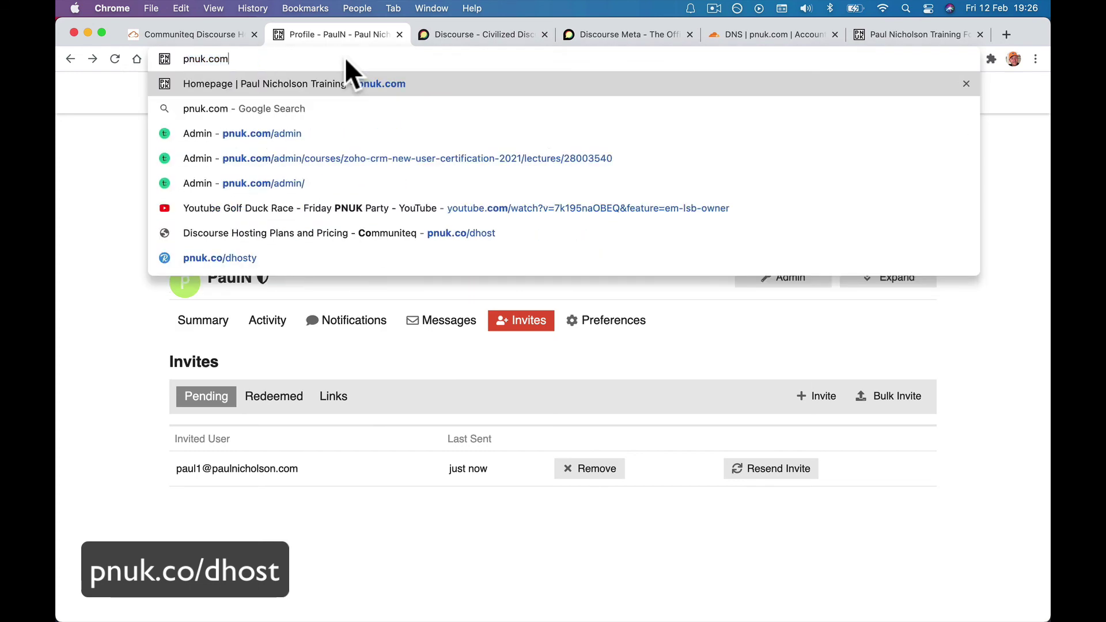
key("Return")
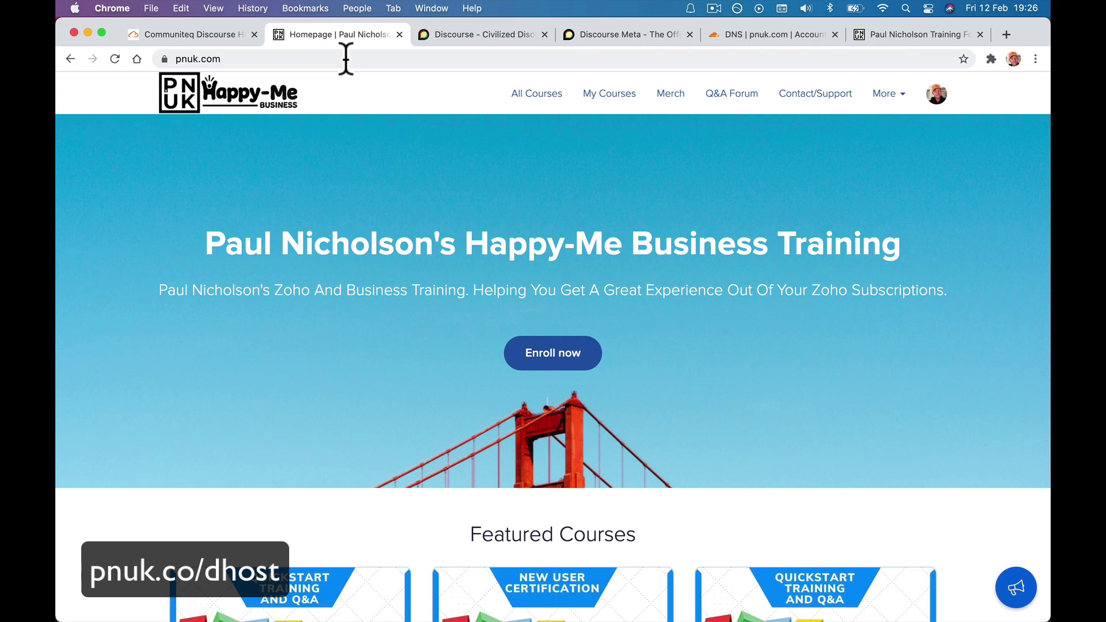
left_click(729, 99)
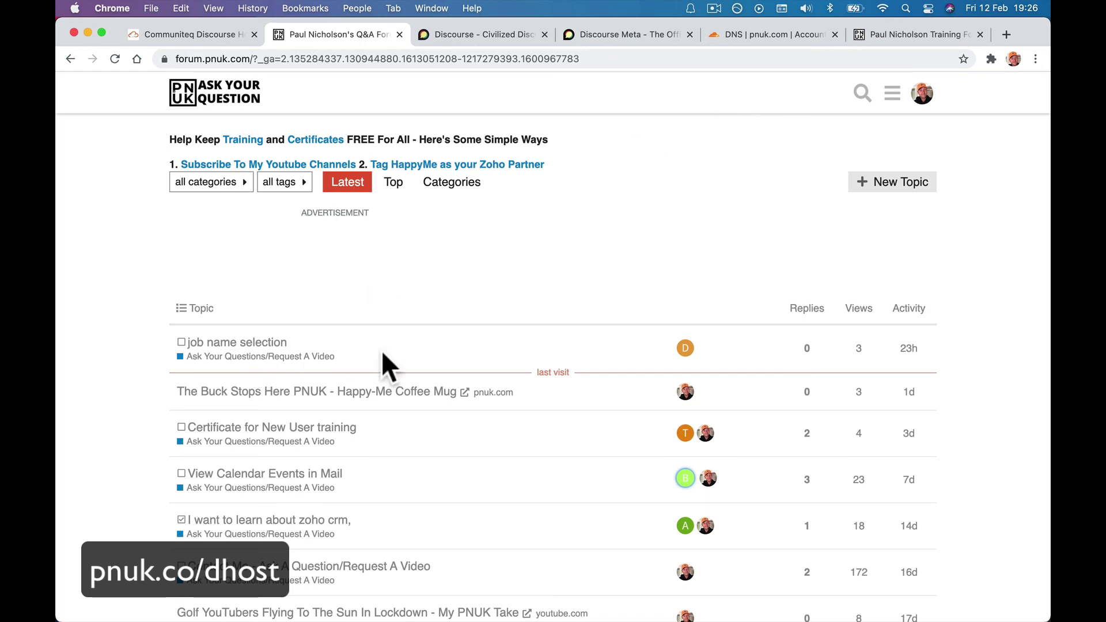
Open the PNUK Pub forum from the More menu, then return to the pnuk.com homepage.
scroll(381, 350, "left", 5)
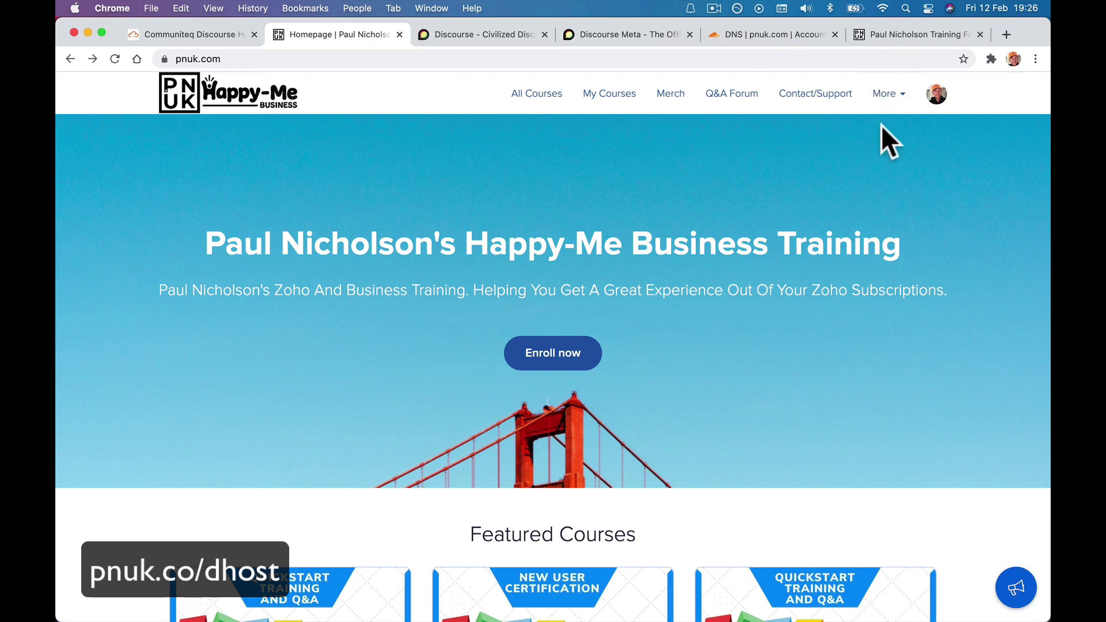
left_click(886, 97)
left_click(881, 127)
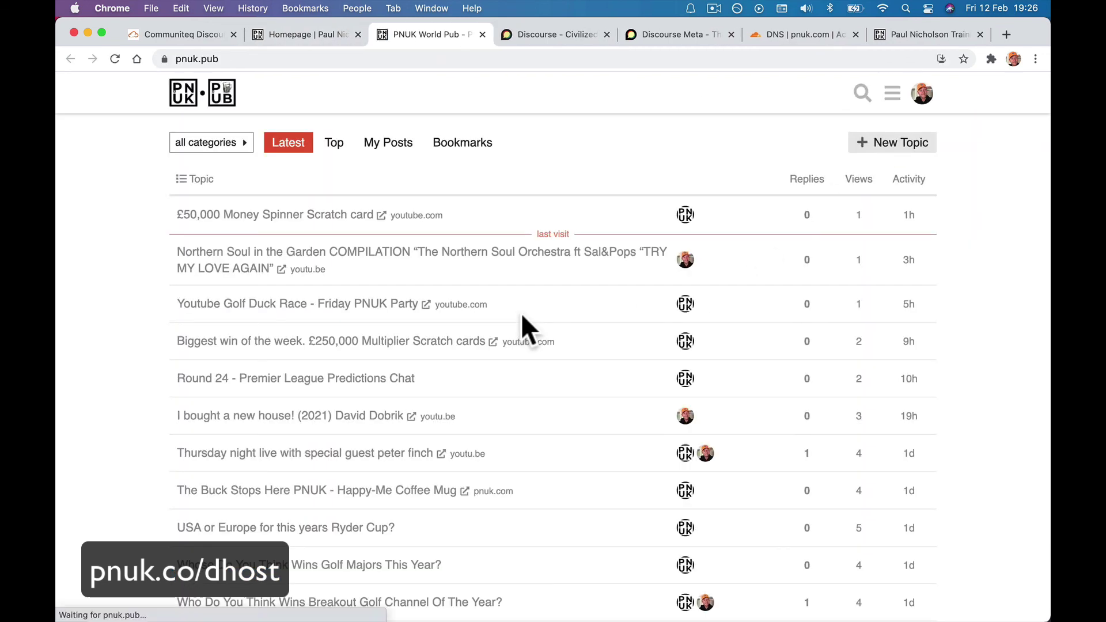
left_click(299, 35)
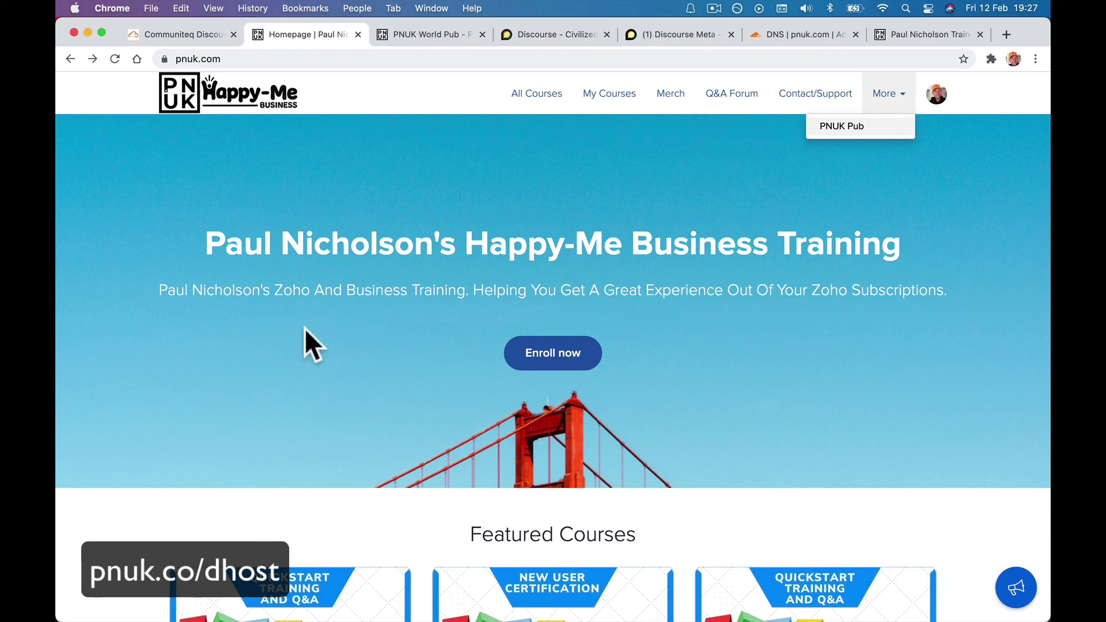
Cancel the Discourse Basic Hosting [EU] subscription and confirm it on FastSpring.
left_click(202, 43)
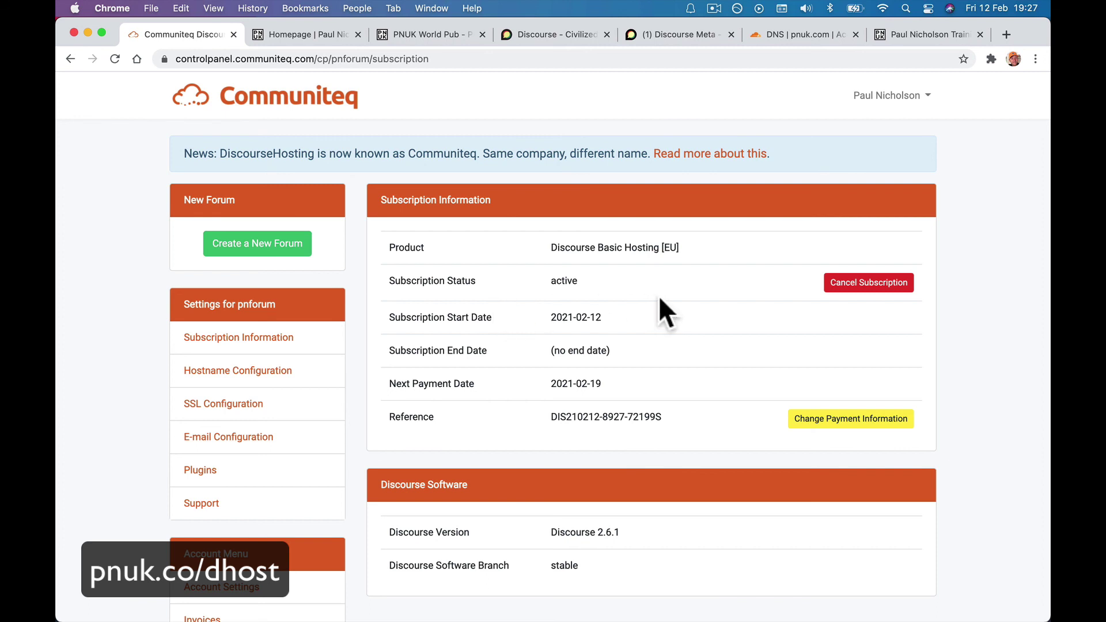
left_click(838, 285)
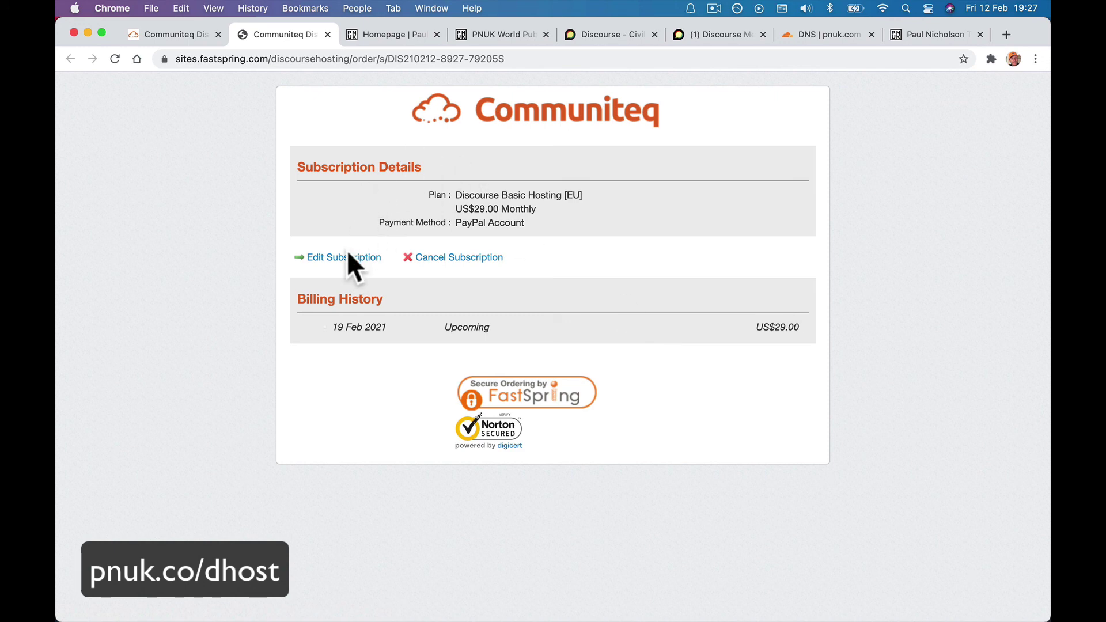
left_click(453, 258)
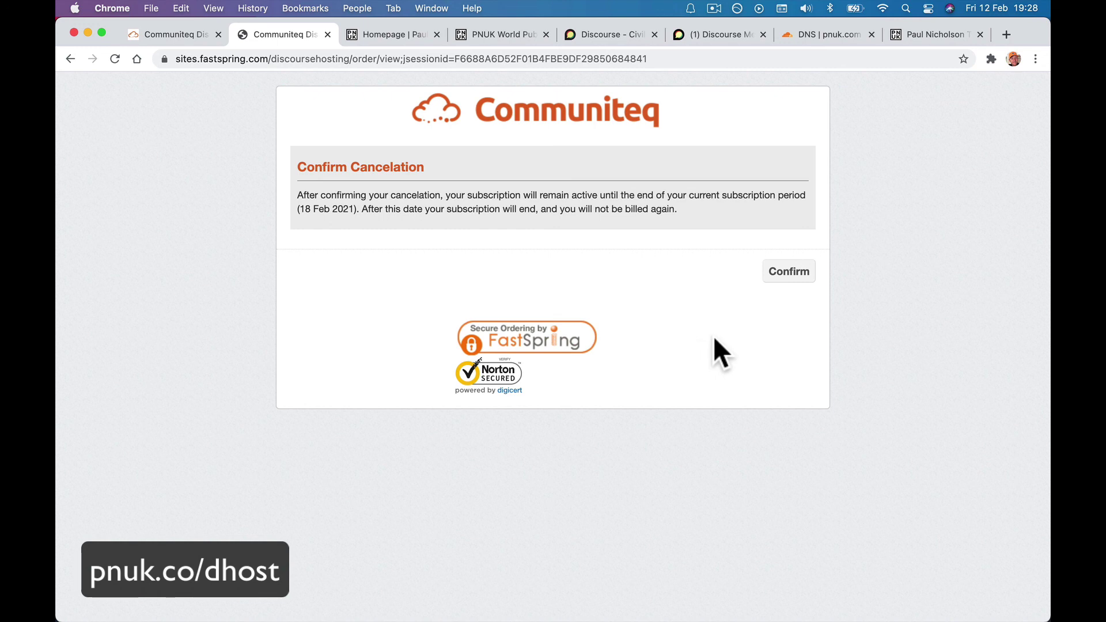
left_click(787, 273)
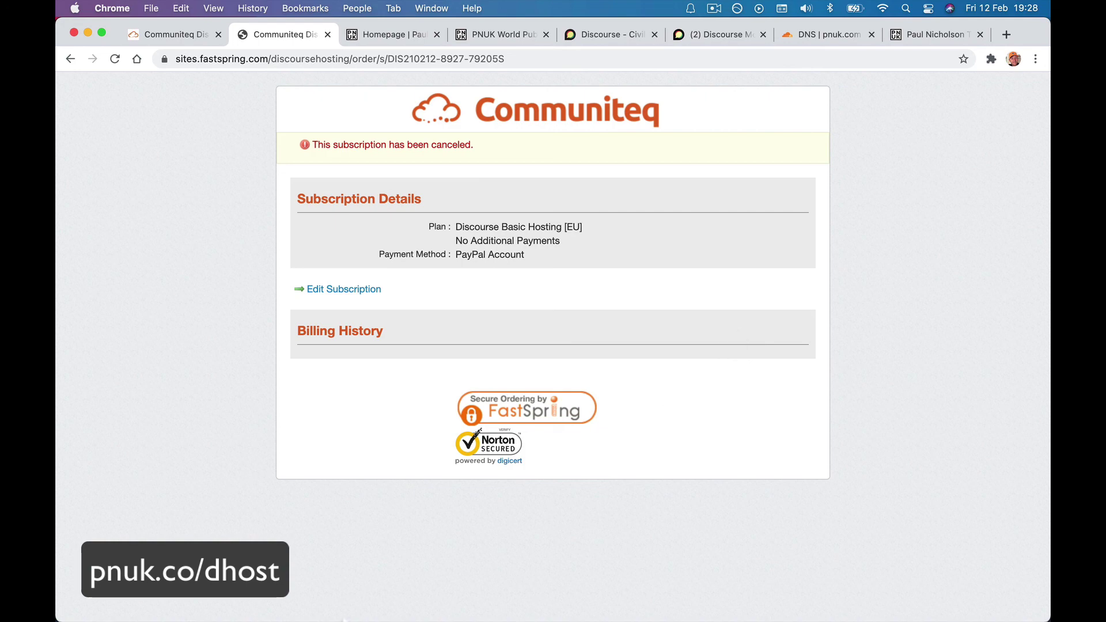
Check the cancellation confirmation email in Mail, then return to the subscription page.
left_click(366, 593)
key("Up")
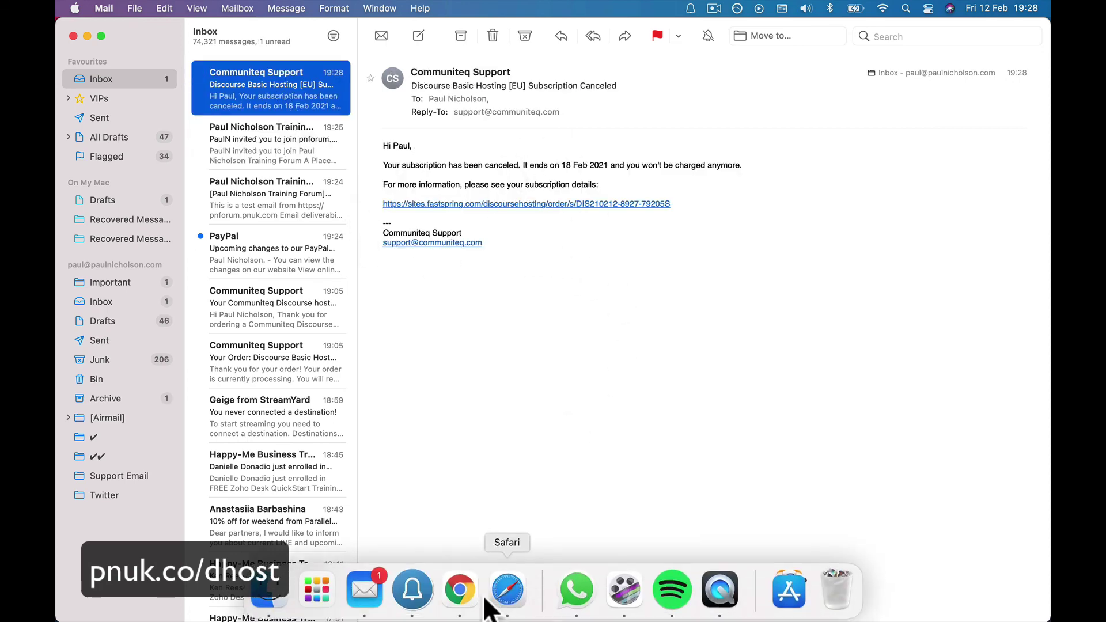
left_click(459, 593)
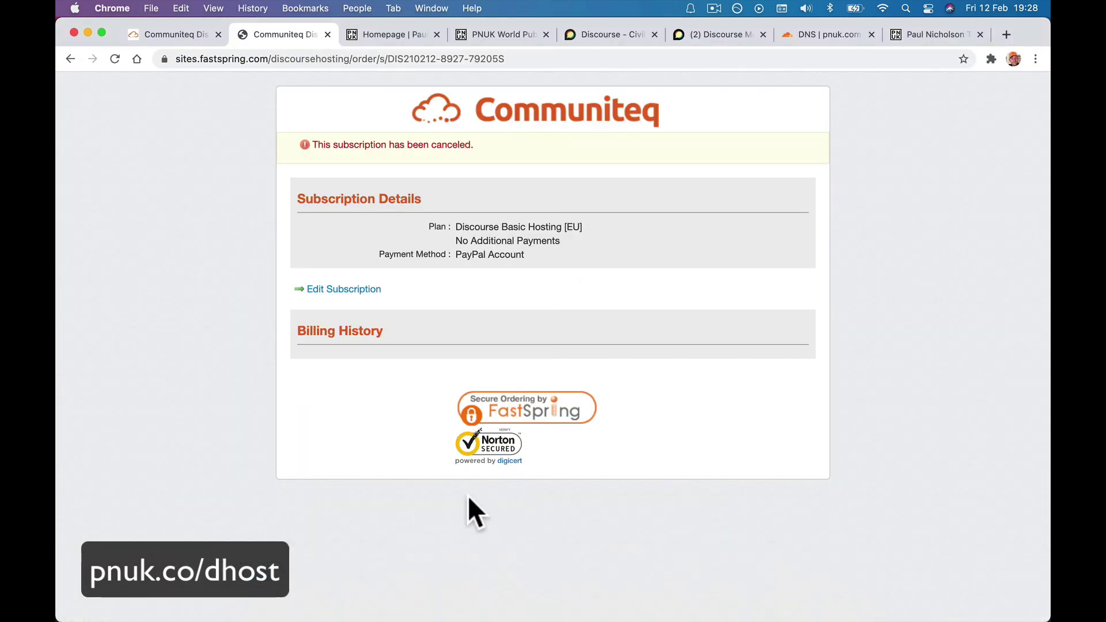